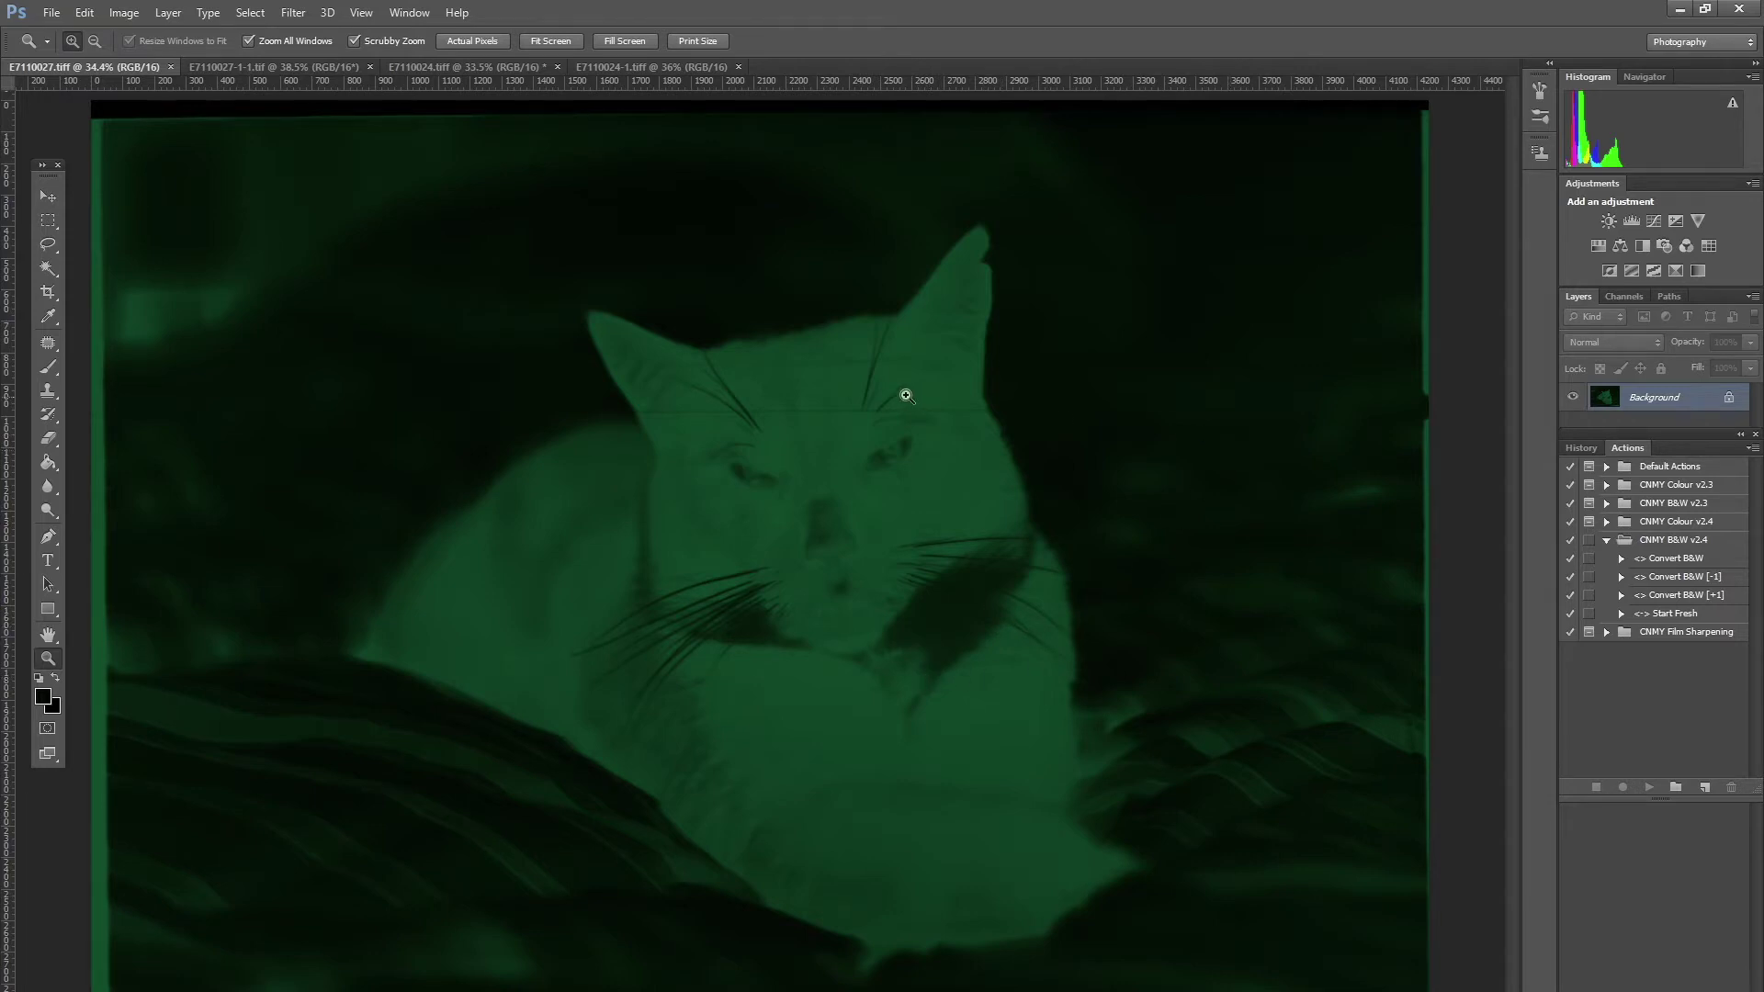
Step: Examine the scratches across the cat's head in E7110027.tiff at 100% and return to the full image view
left_click(905, 392)
left_click(669, 554)
left_click(669, 596)
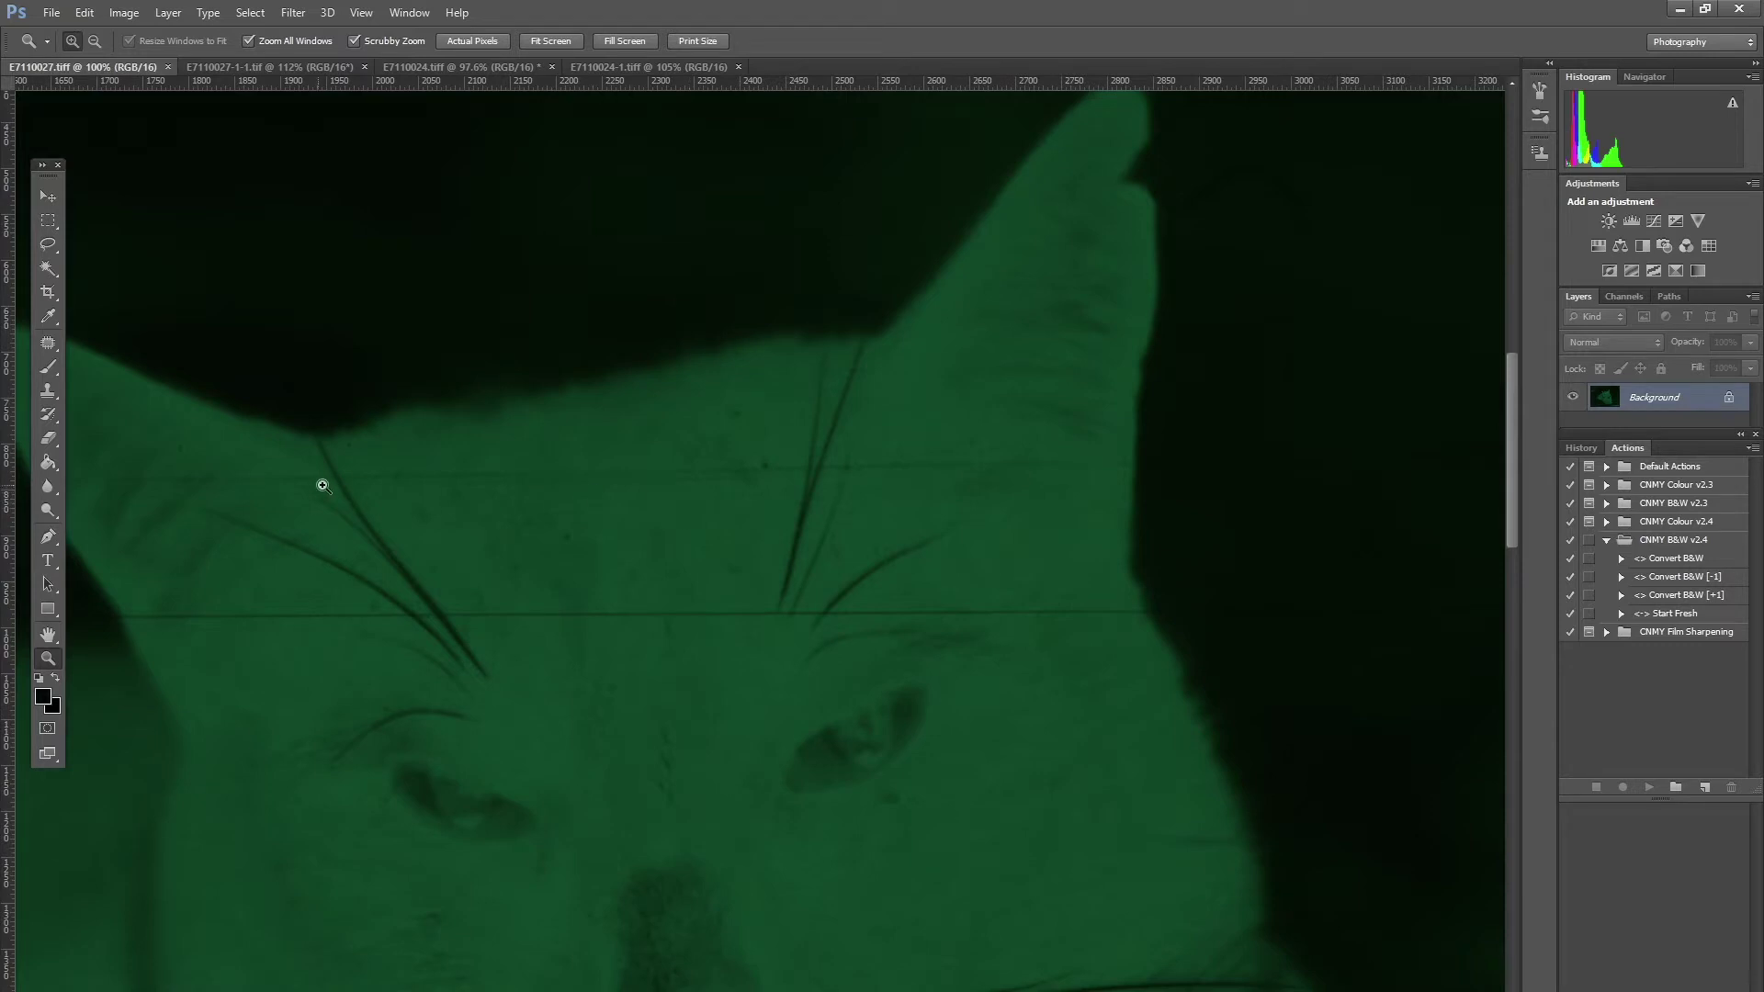
left_click_drag(1513, 478, 1567, 501)
key("ctrl+0")
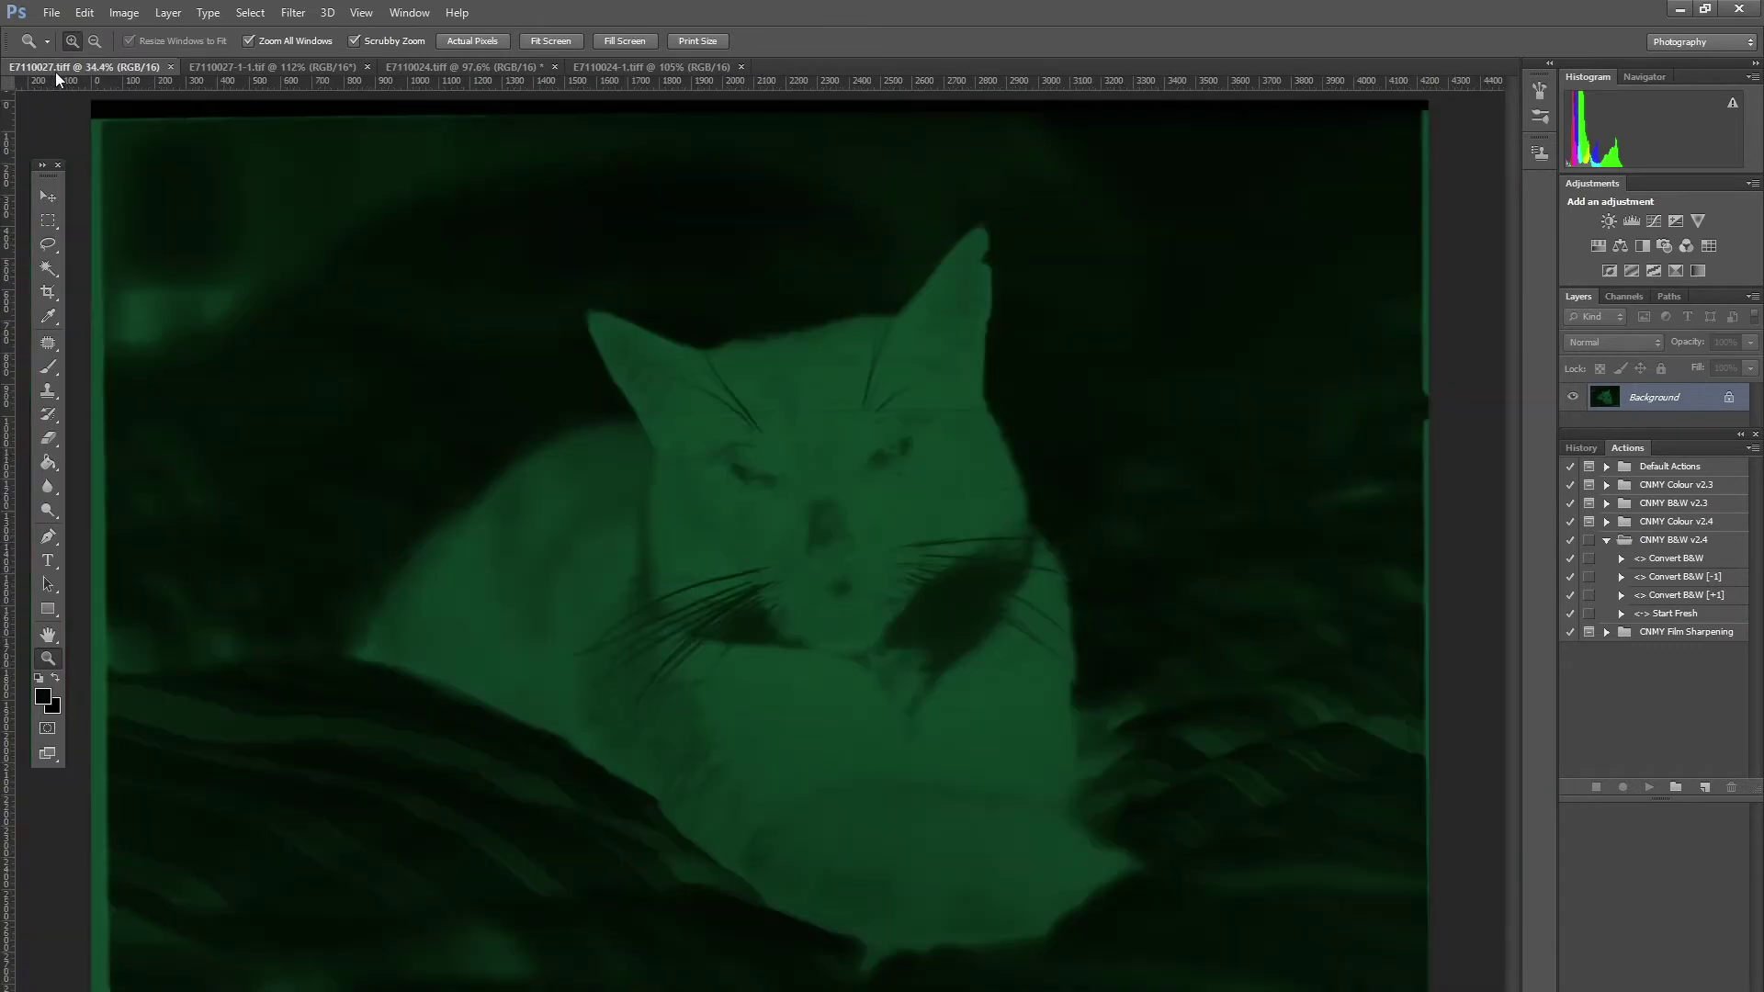
Step: Inspect the portrait negative E7110024.tiff for dust and scratches, and run the CNMY B&W v2.4 Start Fresh action on it
left_click(445, 66)
left_click_drag(729, 268, 1181, 382)
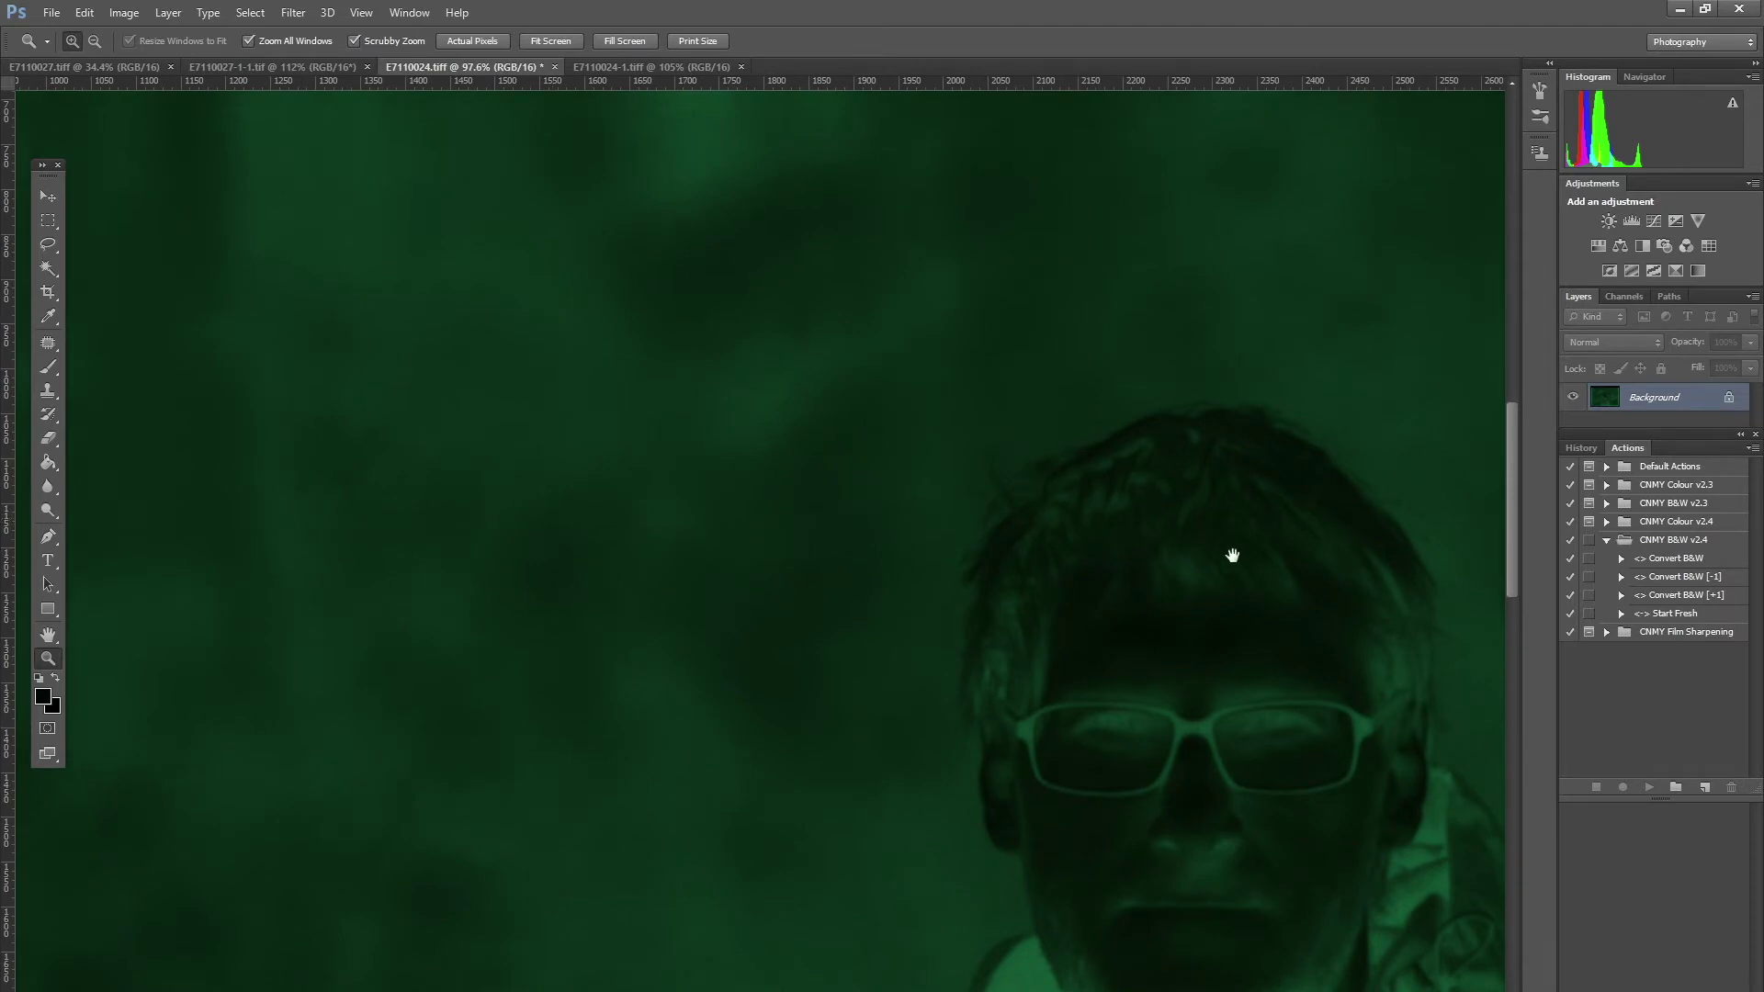
left_click_drag(1130, 532, 839, 508)
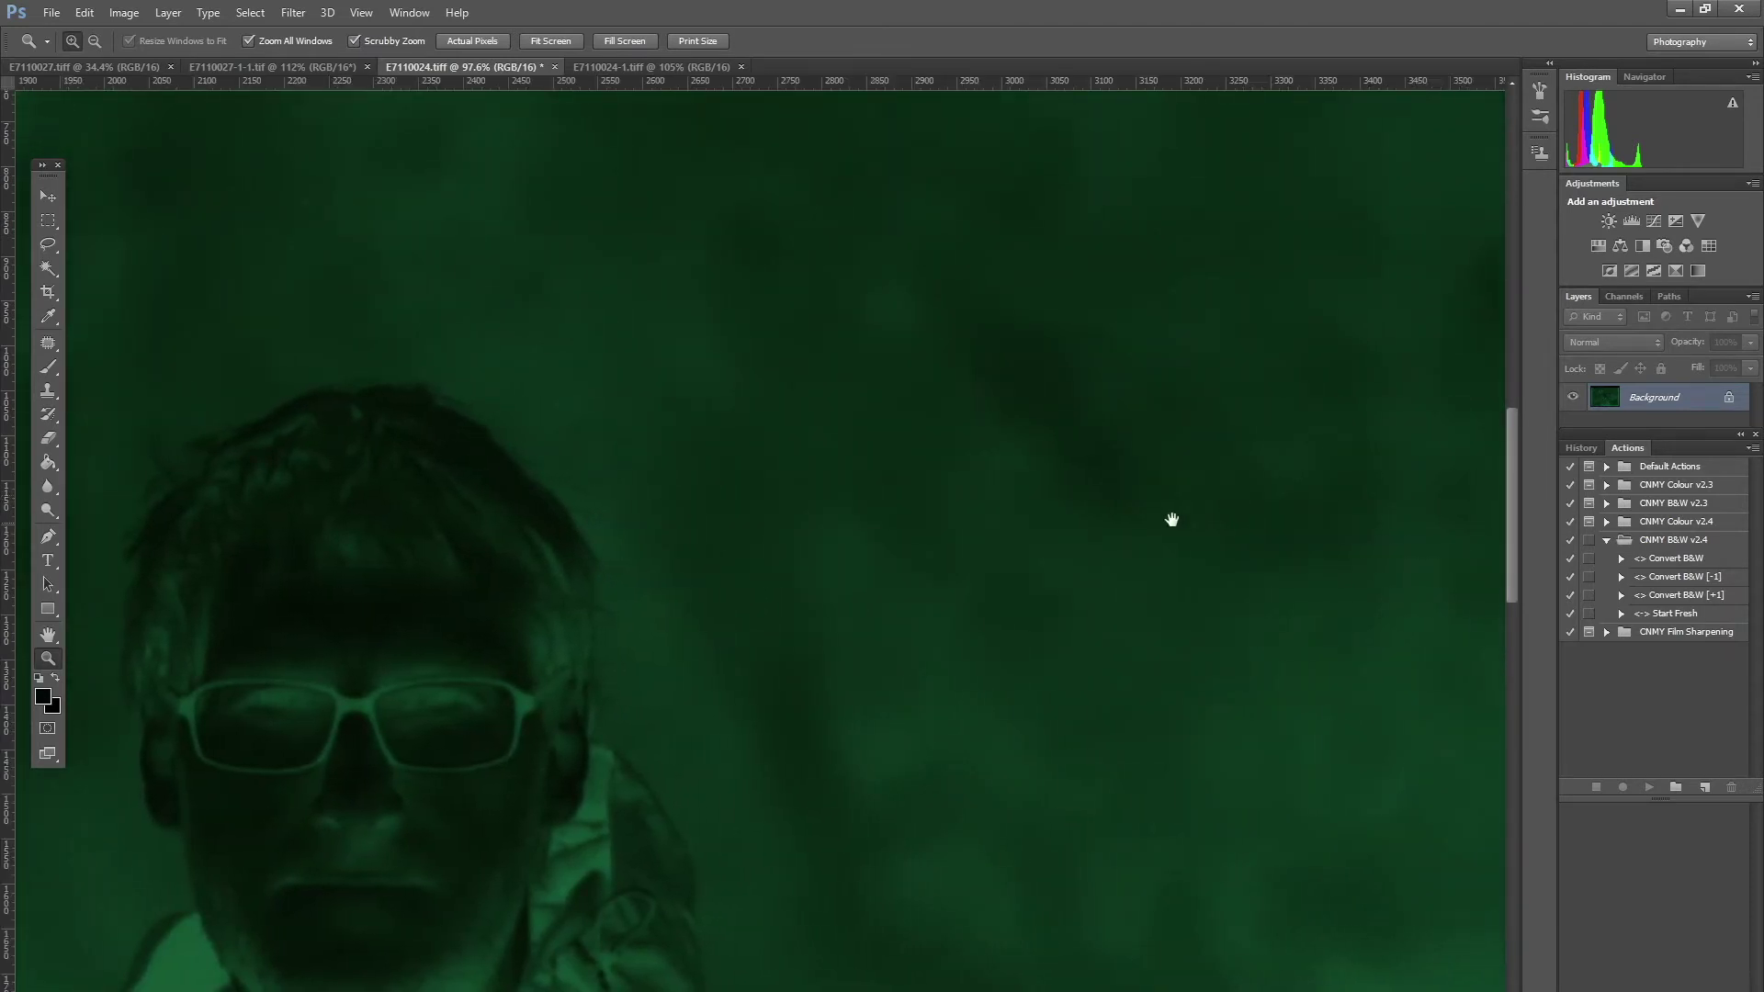
left_click_drag(1170, 515, 1264, 674)
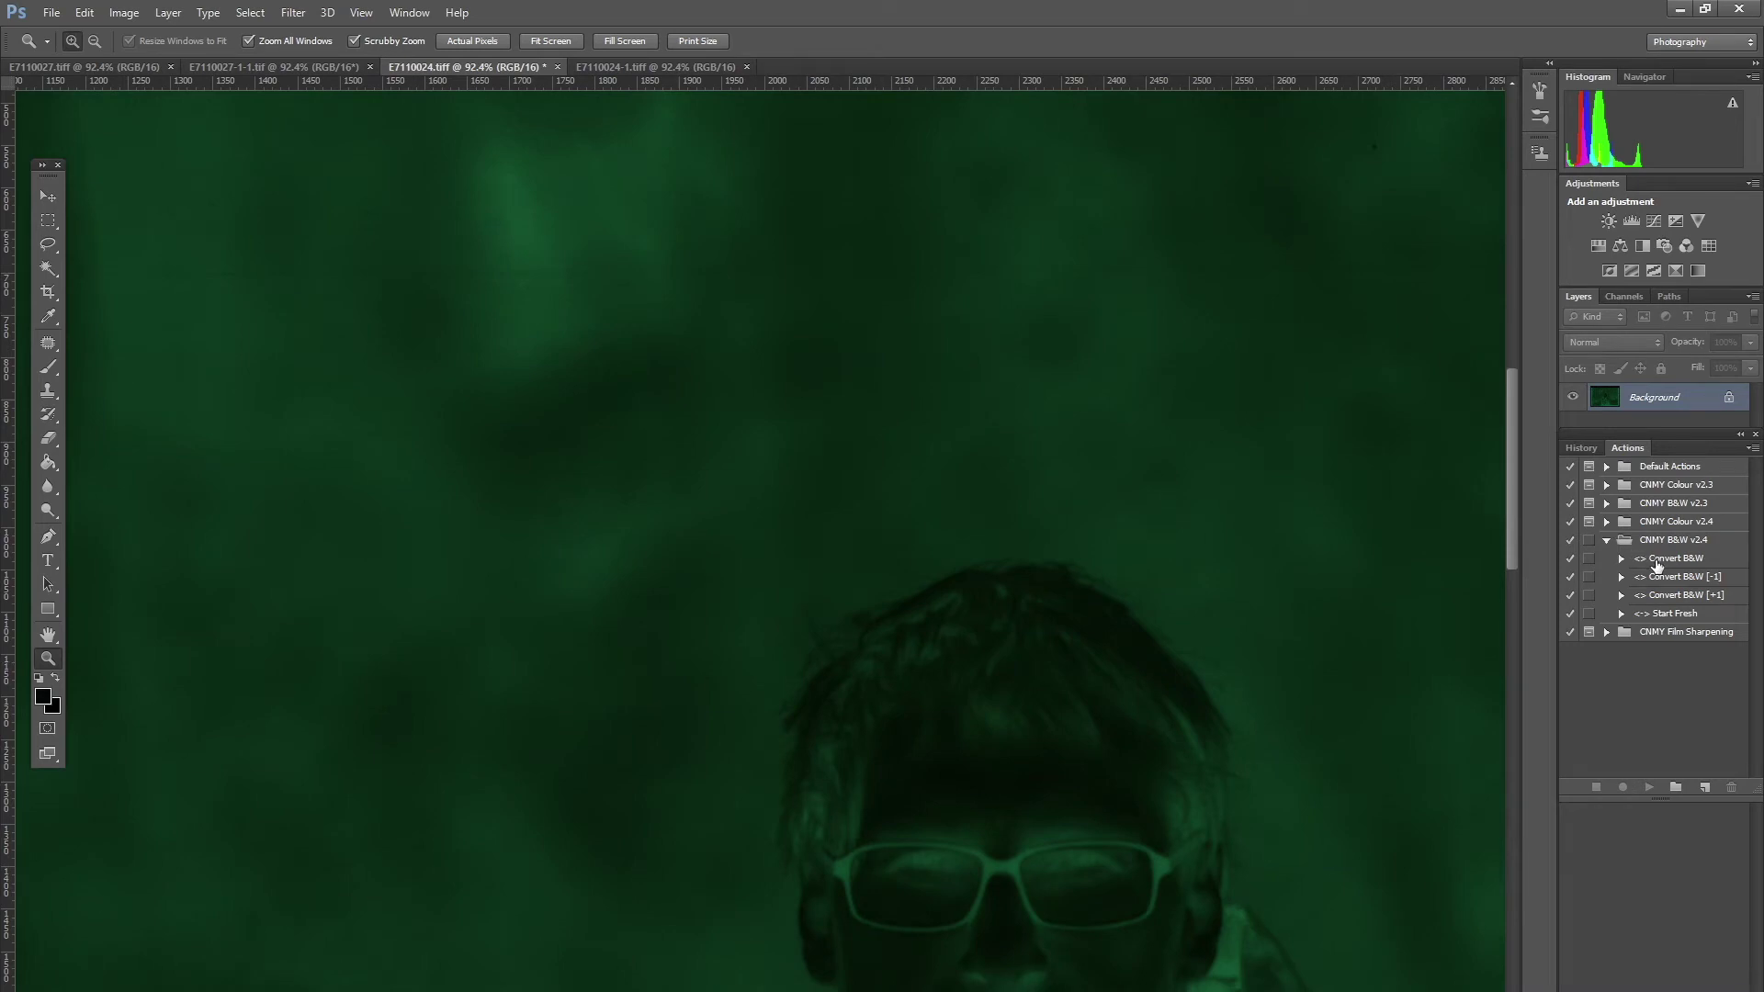
left_click(1618, 555)
left_click(1651, 787)
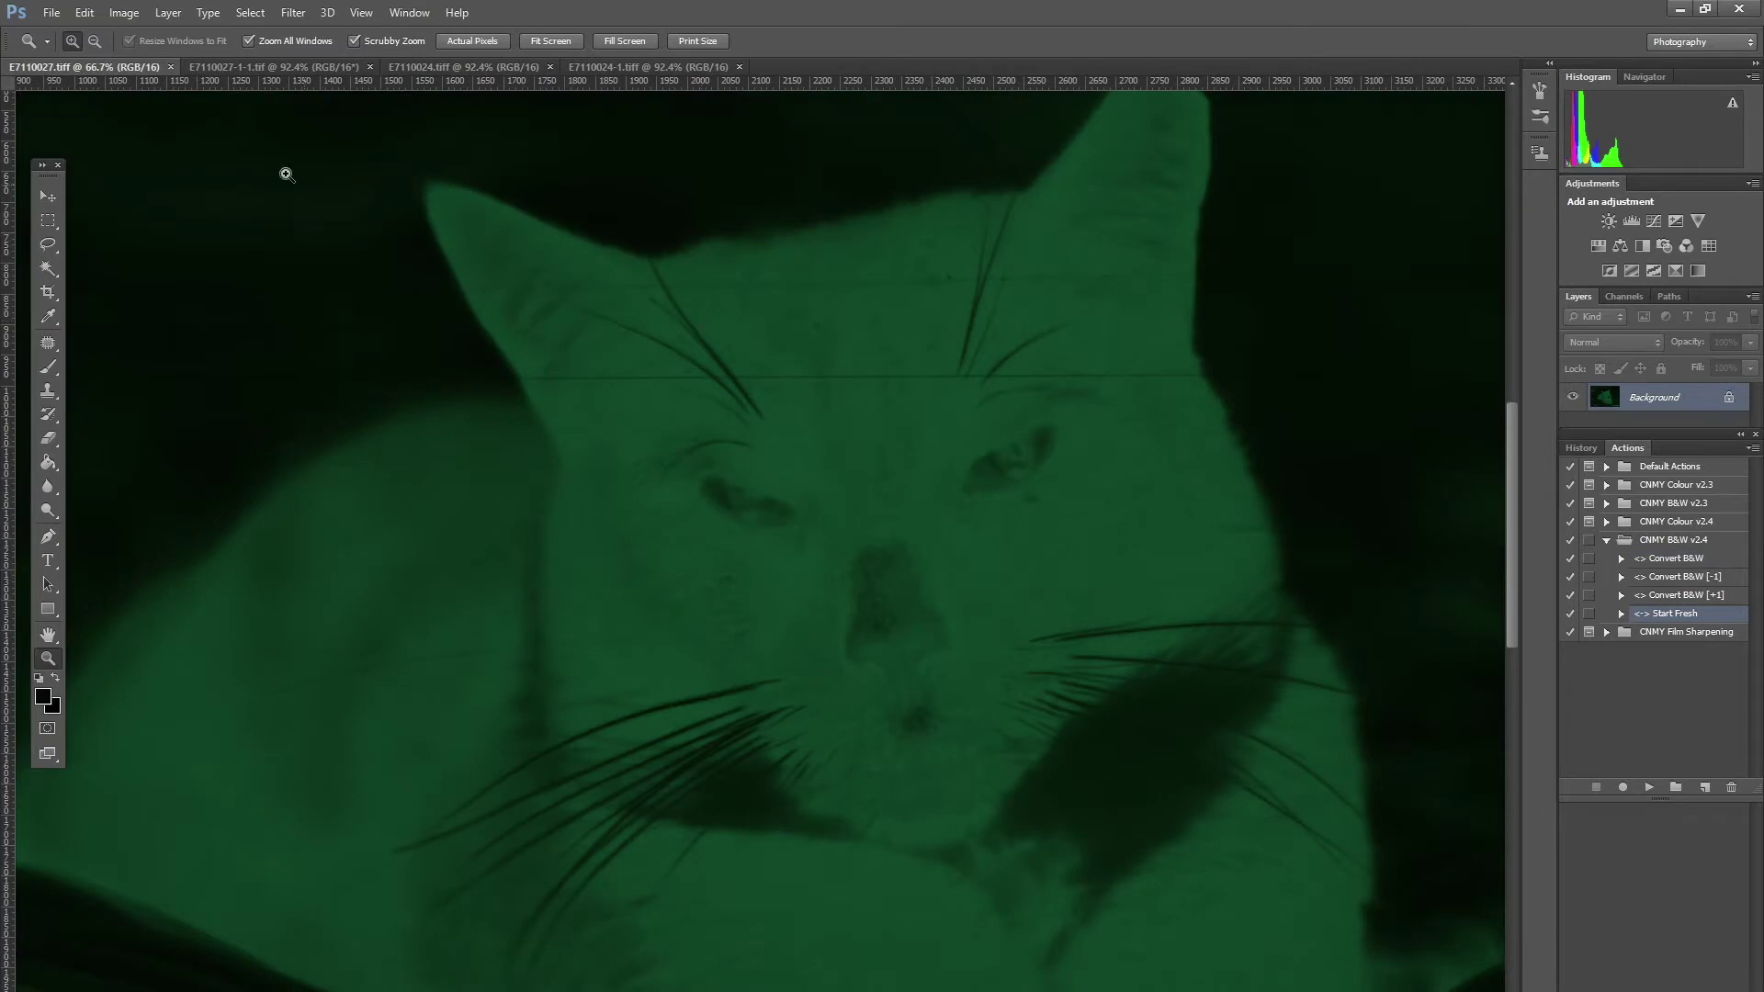
Step: Compare the dust and scratches in the converted positives E7110027-1-1.tif and E7110024-1.tiff
left_click(265, 70)
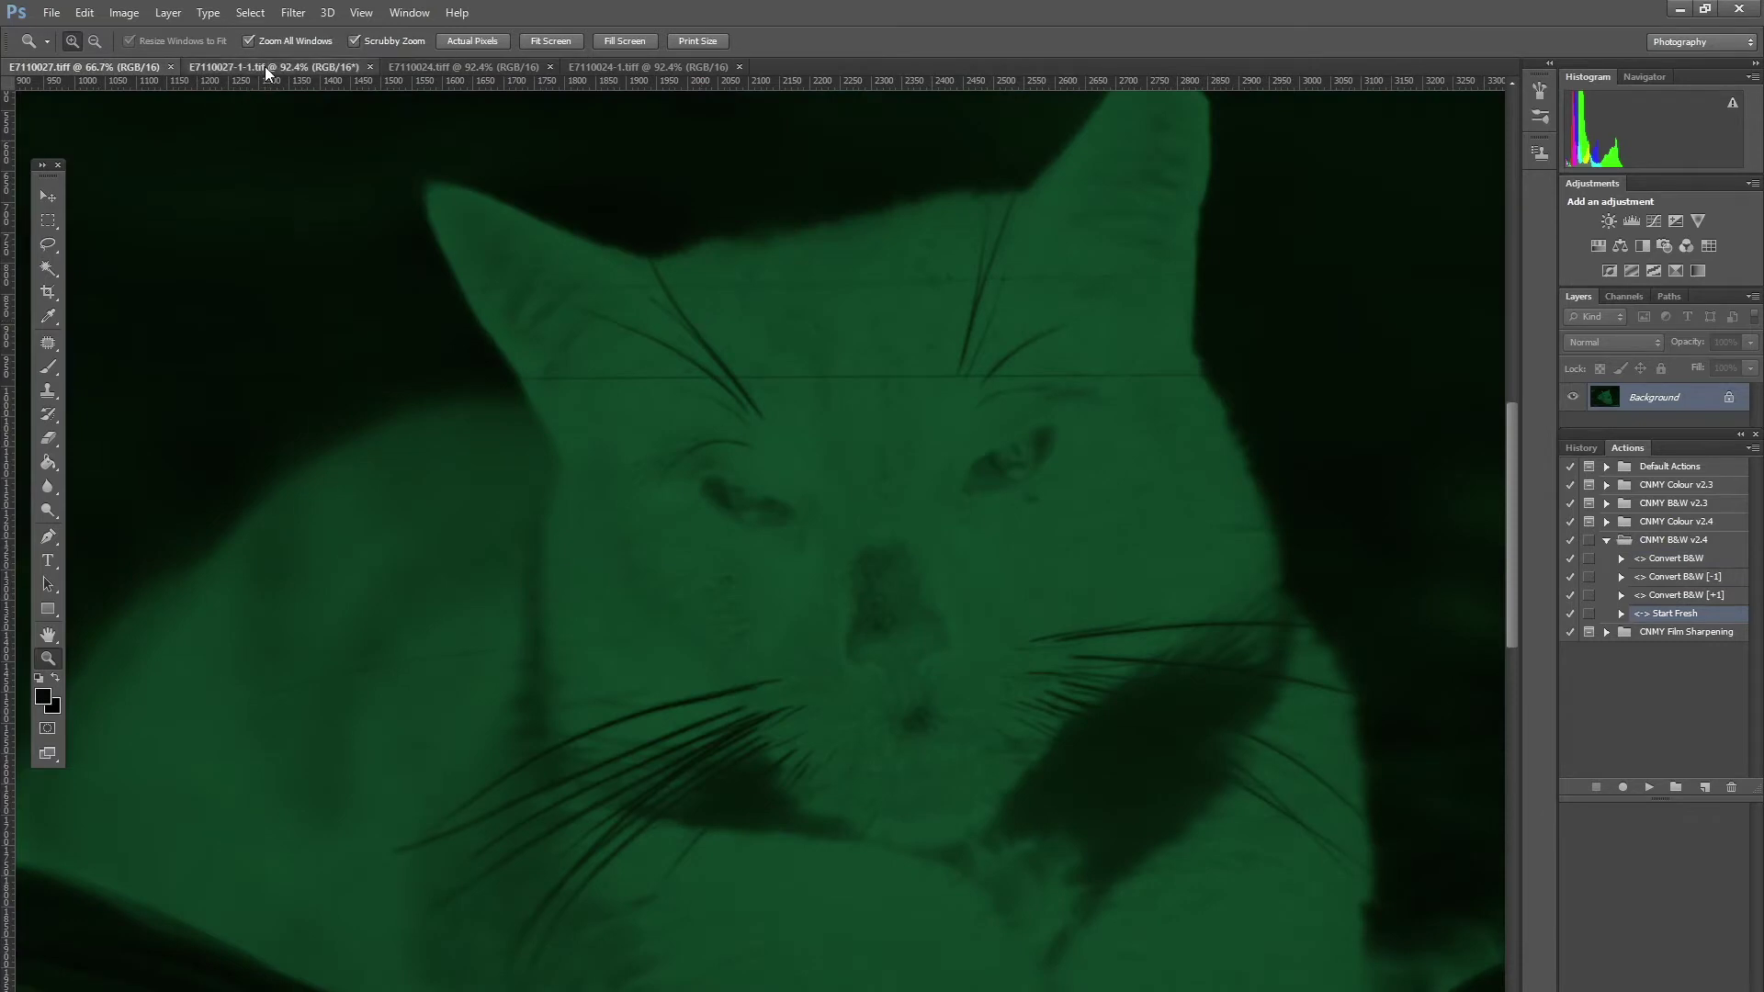
right_click(759, 414)
left_click(790, 421)
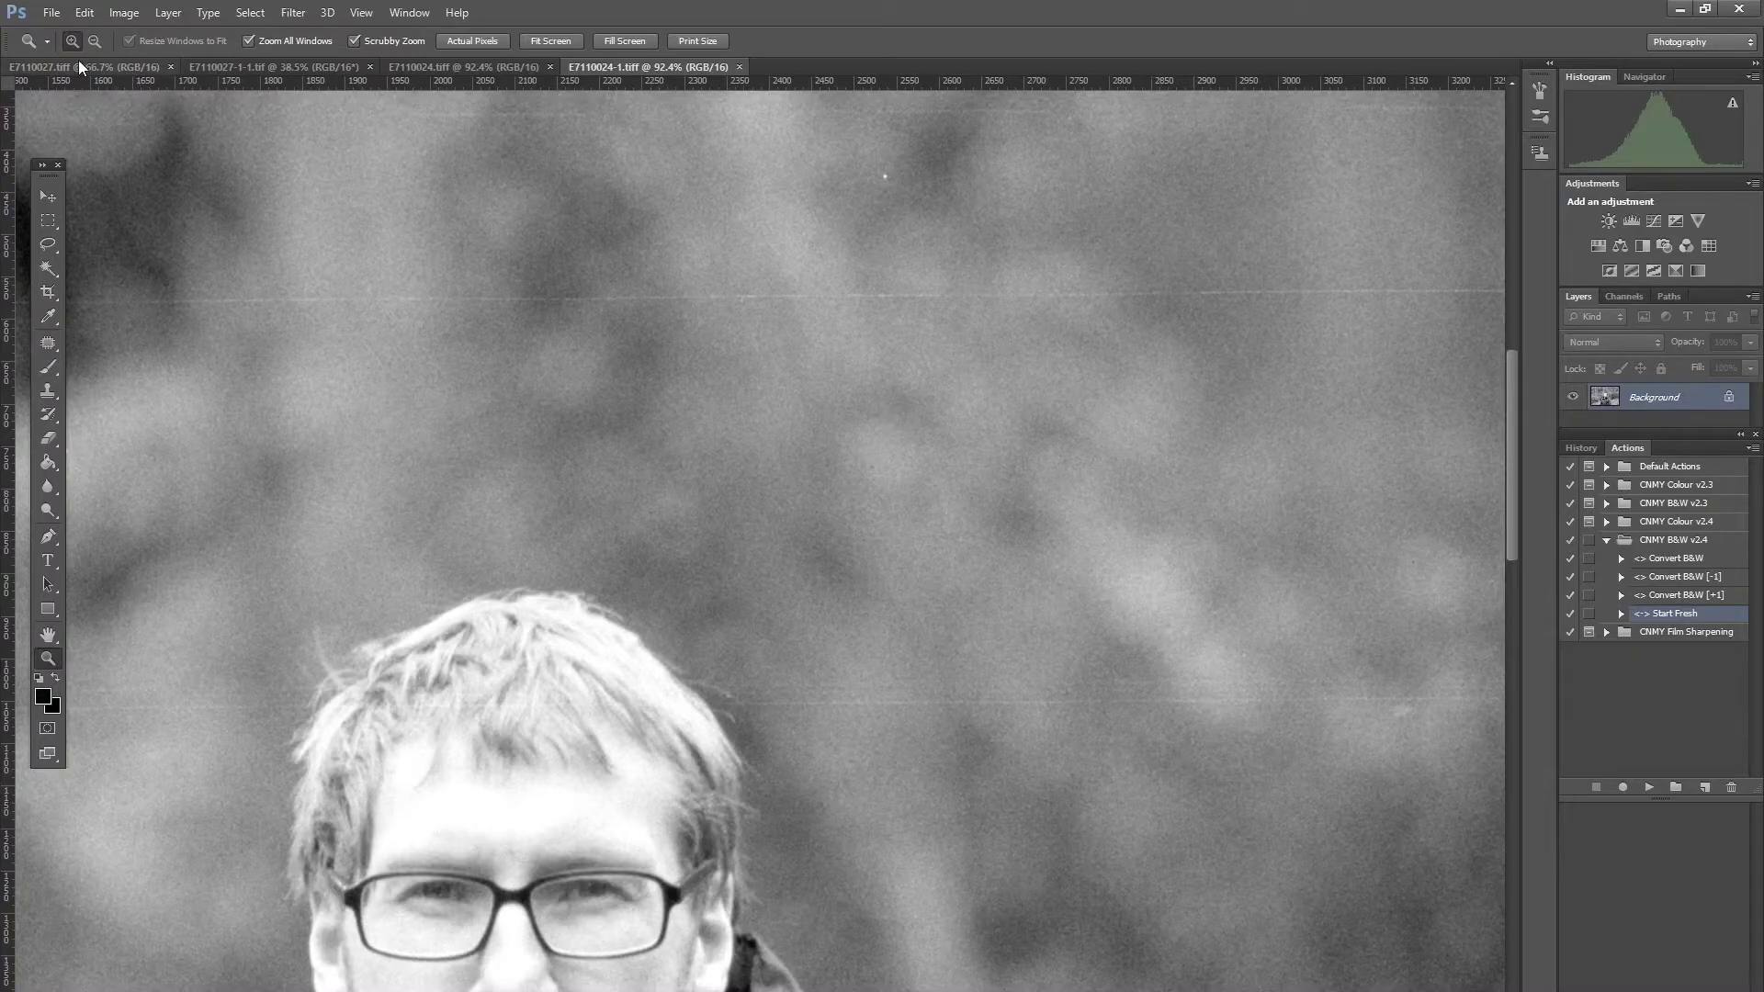
Step: Outline the curved white hair beside the cat's ear in E7110027-1-1.tif with the Lasso
left_click(279, 66)
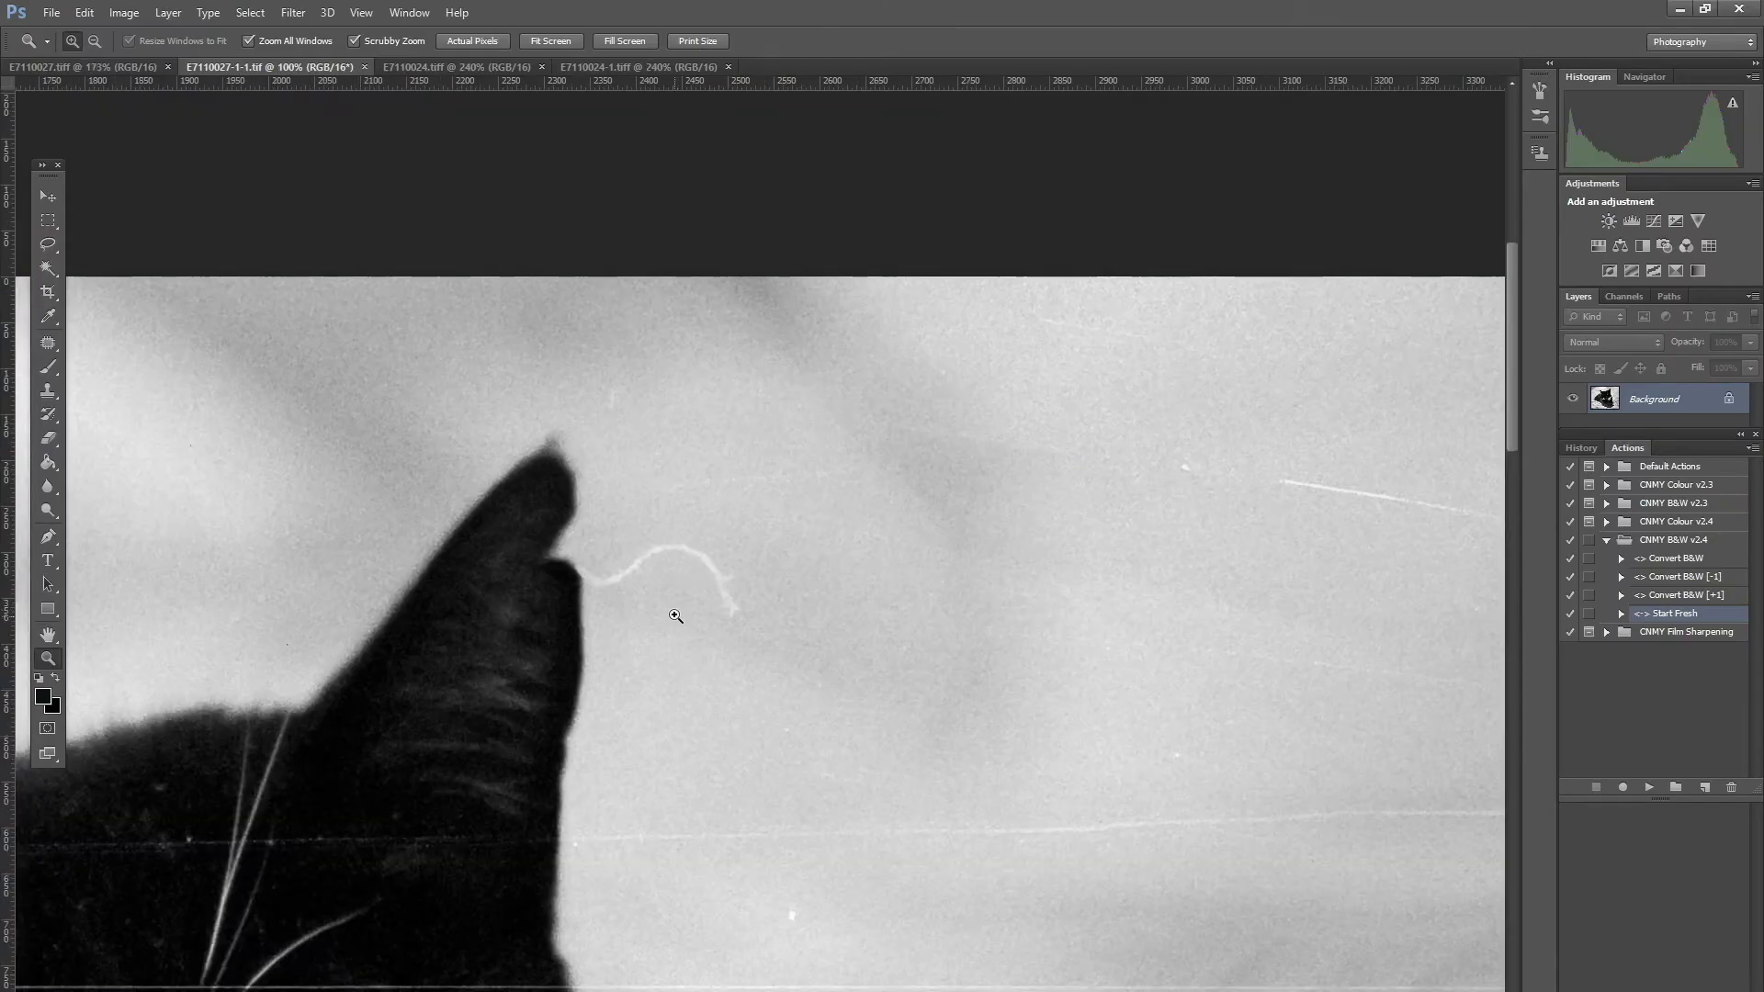
left_click(723, 588)
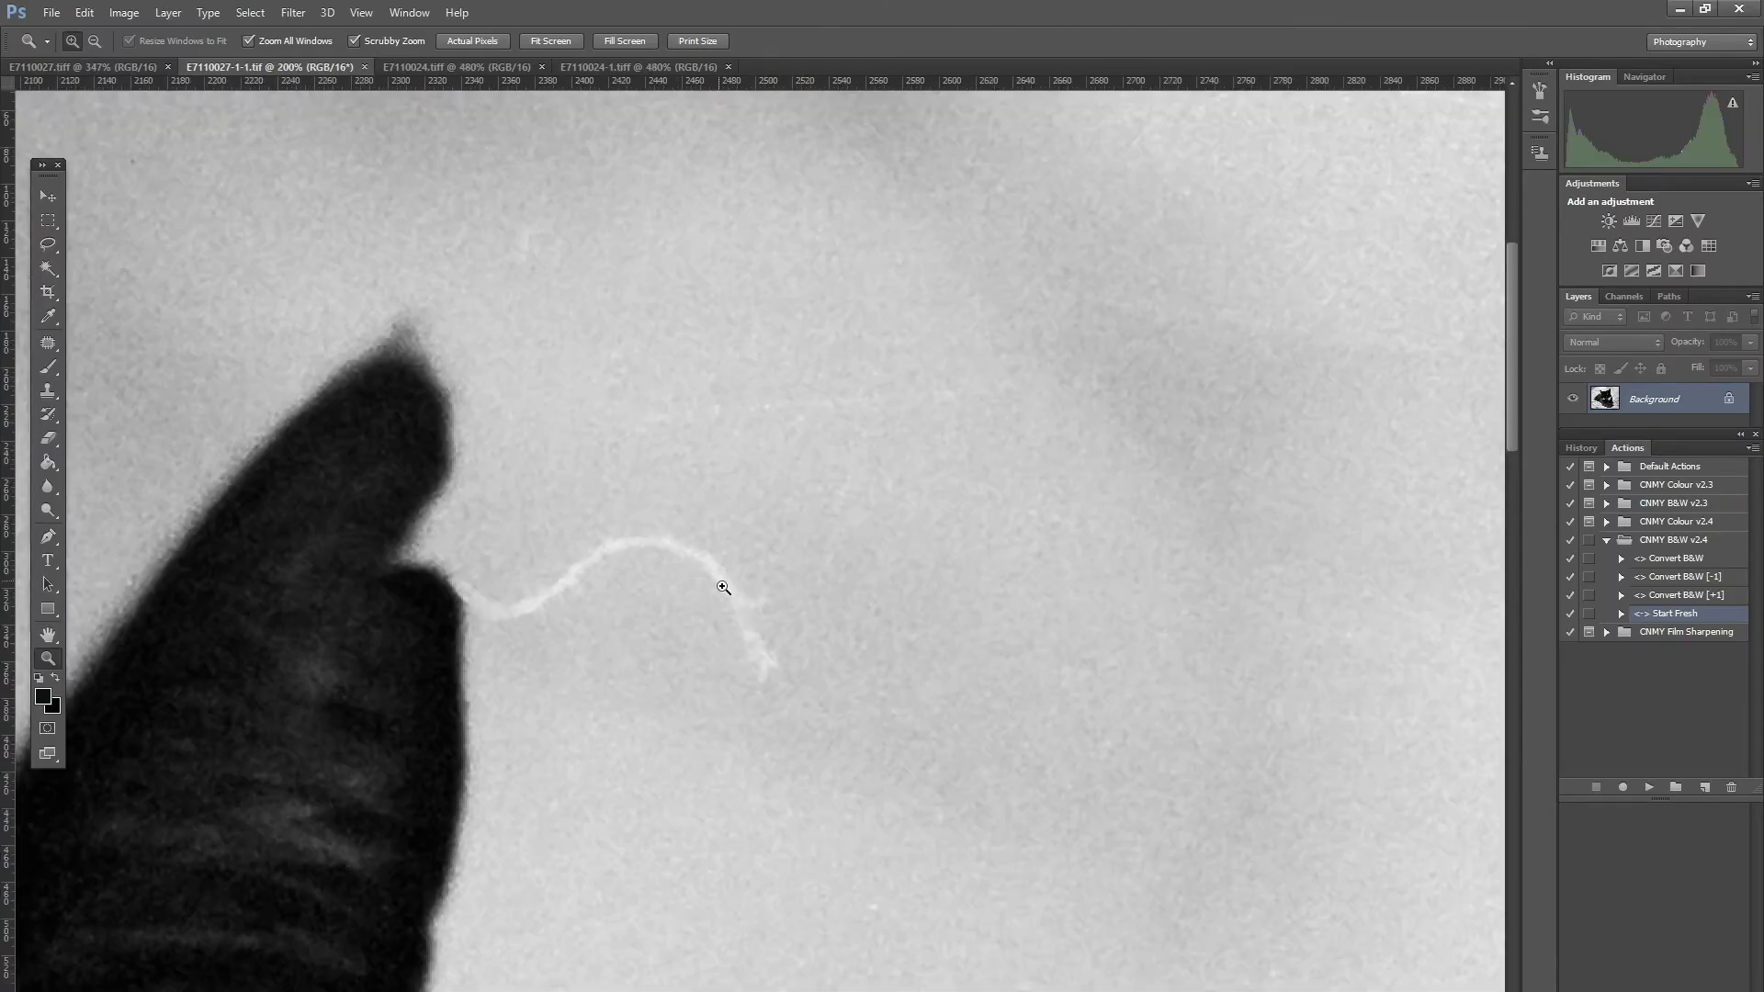
left_click(48, 244)
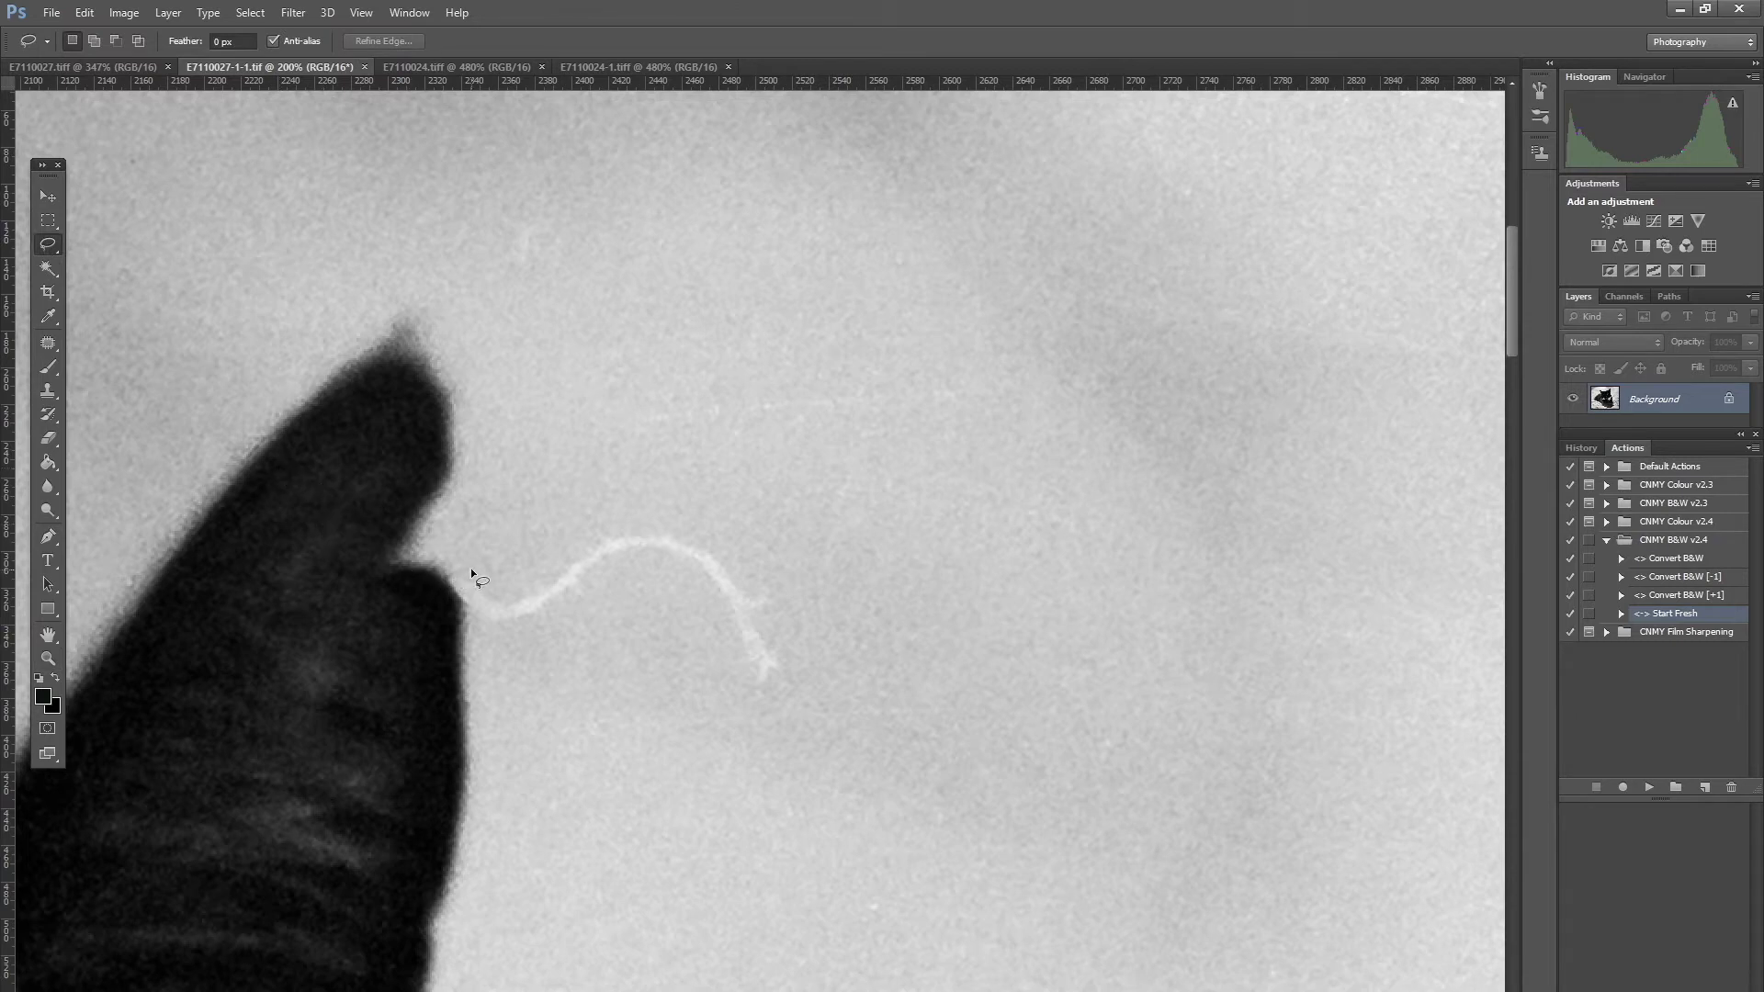
left_click_drag(517, 590, 561, 564)
mouse_move(698, 539)
left_mouse_down()
mouse_move(766, 585)
mouse_move(796, 647)
mouse_move(775, 705)
left_mouse_up()
left_click_drag(673, 561, 586, 601)
mouse_move(462, 603)
left_mouse_down()
mouse_move(460, 572)
mouse_move(473, 579)
left_mouse_up()
Step: Fill the hair selection with Content-Aware in Normal mode at 100% opacity, and deselect
key("i")
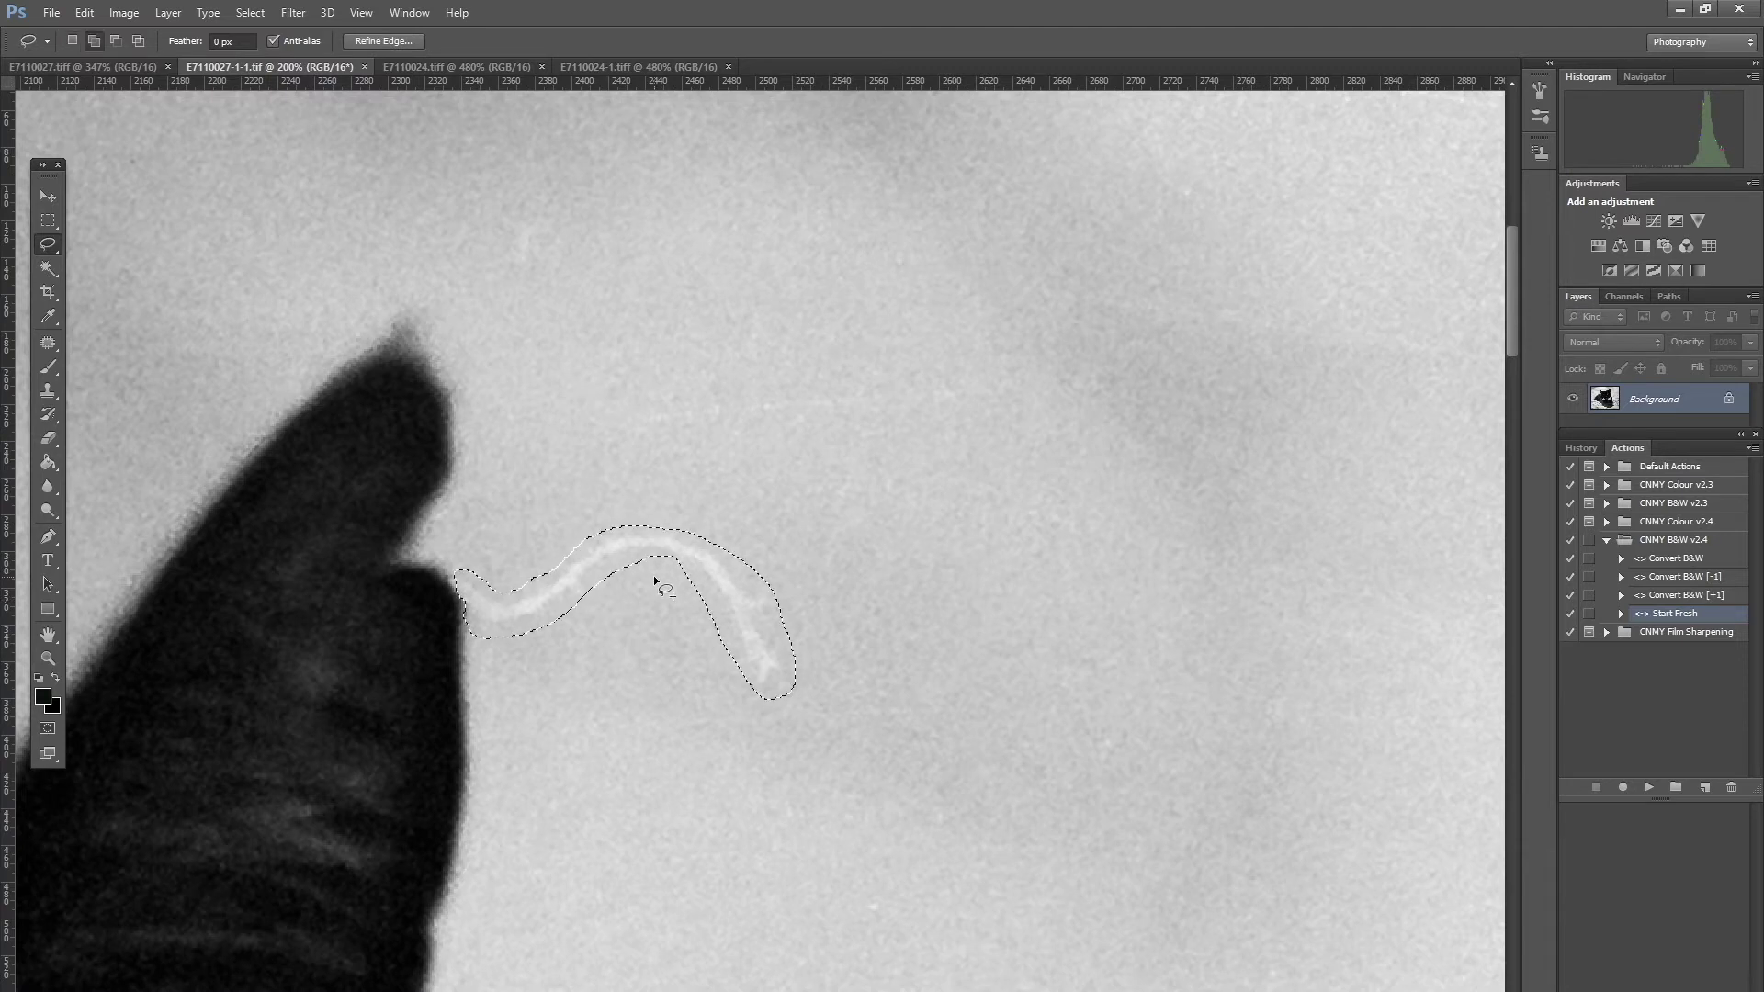
key("shift+BackSpace")
left_click(986, 320)
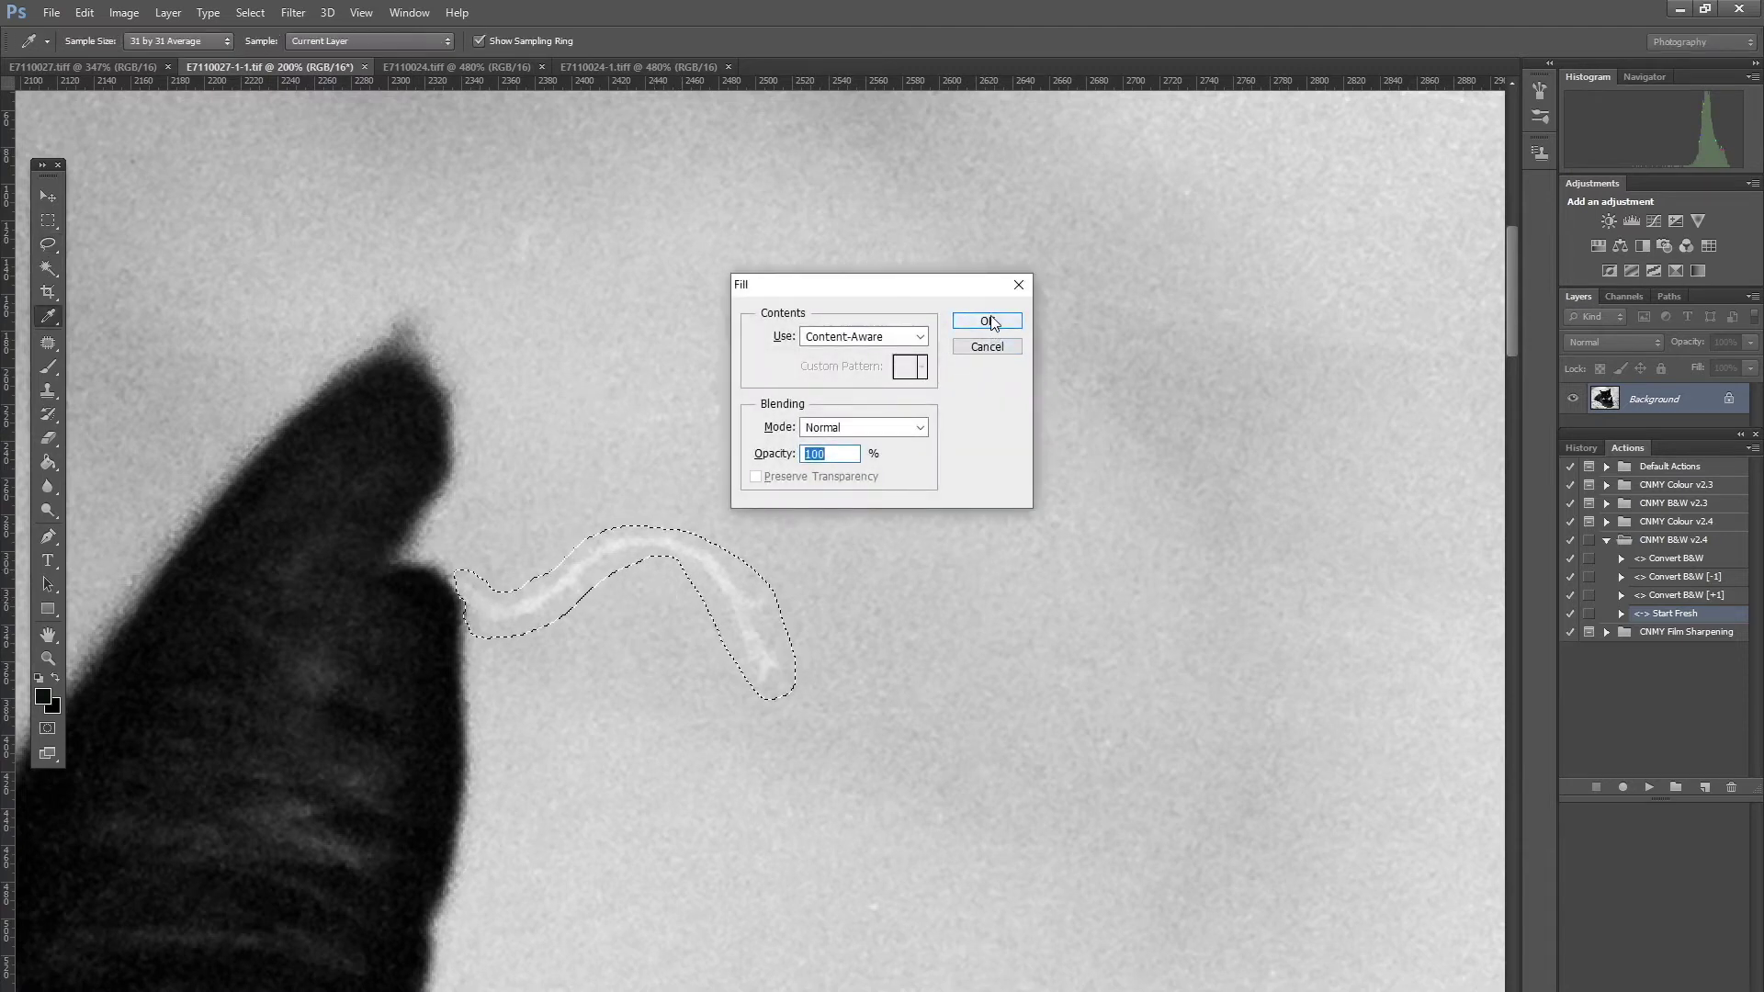
key("l")
key("ctrl+d")
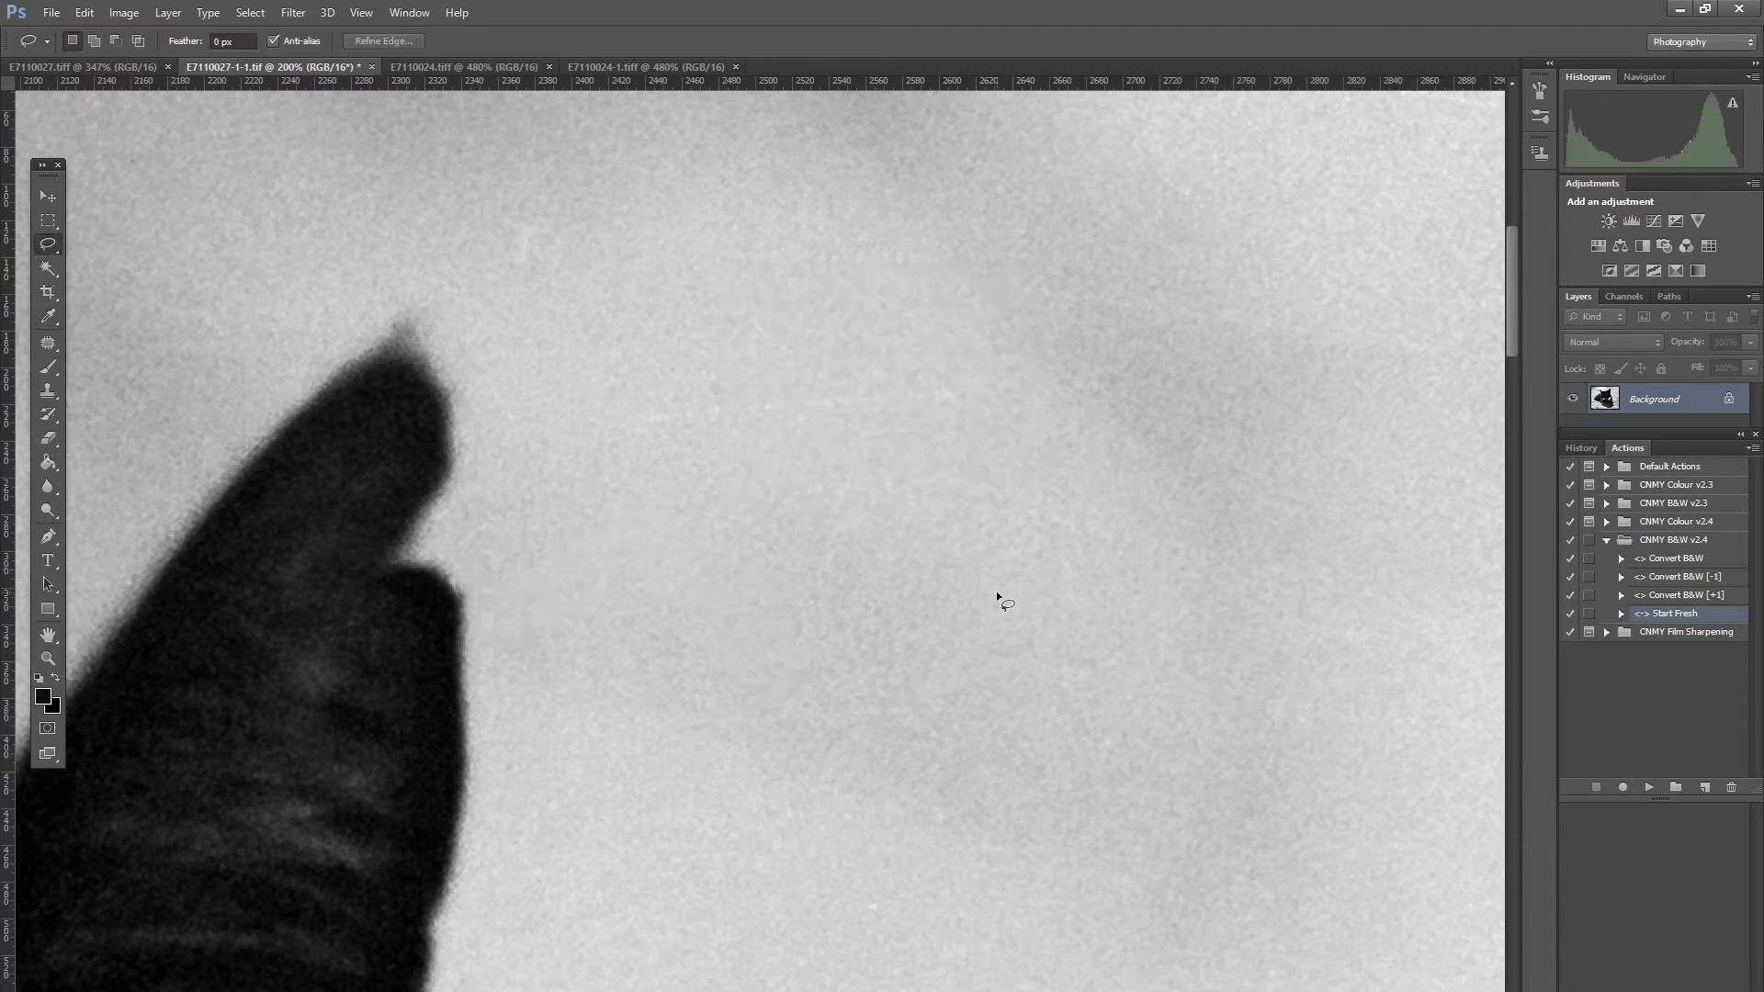
Step: Check the filled area beside the ear, and undo the deselection and Content-Aware fill
scroll(917, 570, "down", 5)
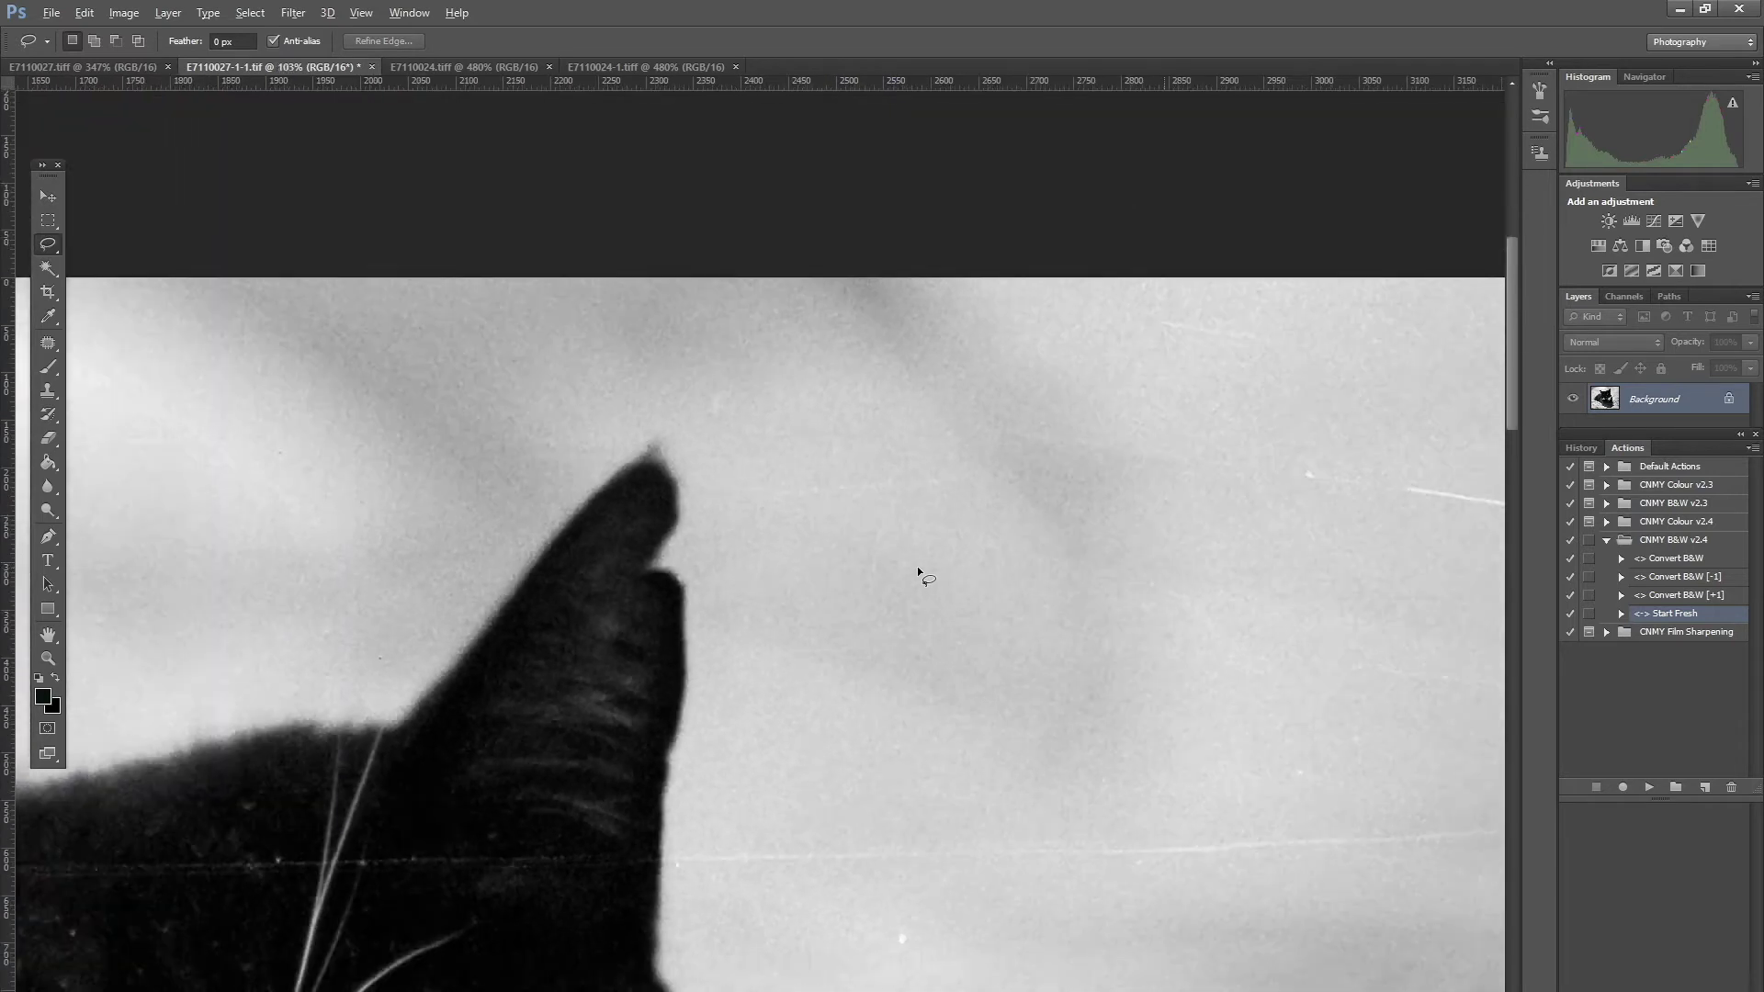
scroll(917, 571, "down", 1)
scroll(757, 546, "up", 6)
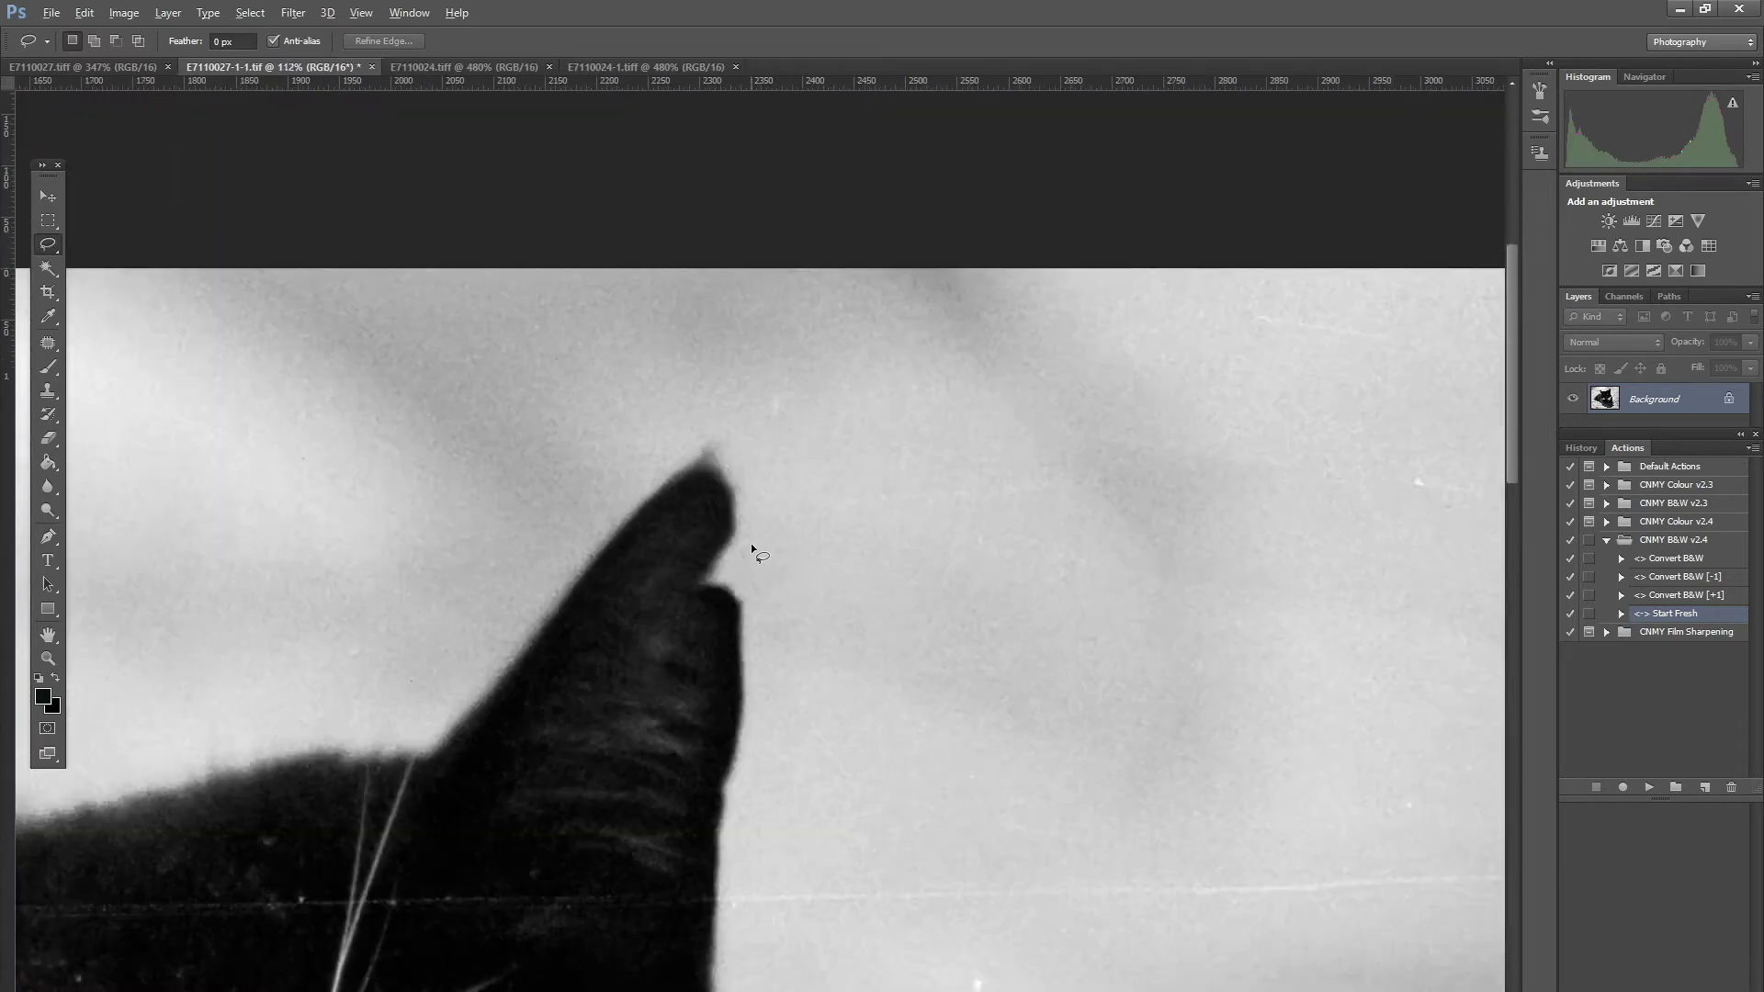
scroll(831, 588, "up", 2)
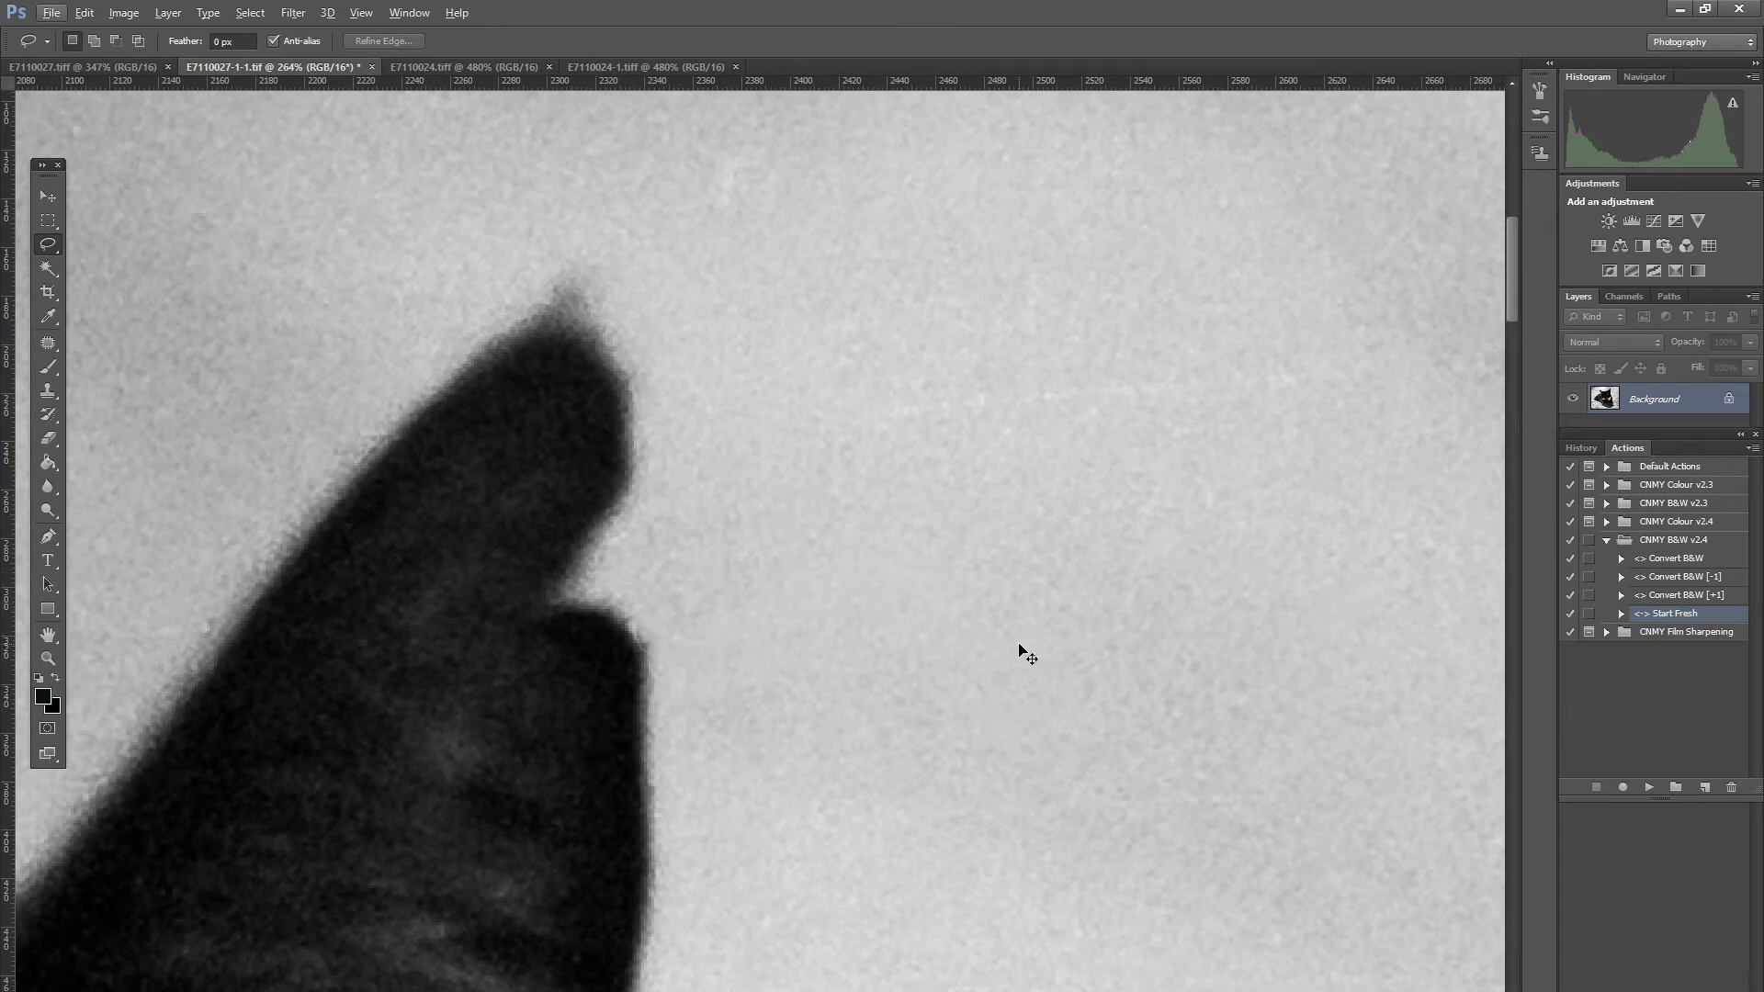
left_click_drag(1039, 626, 1056, 630)
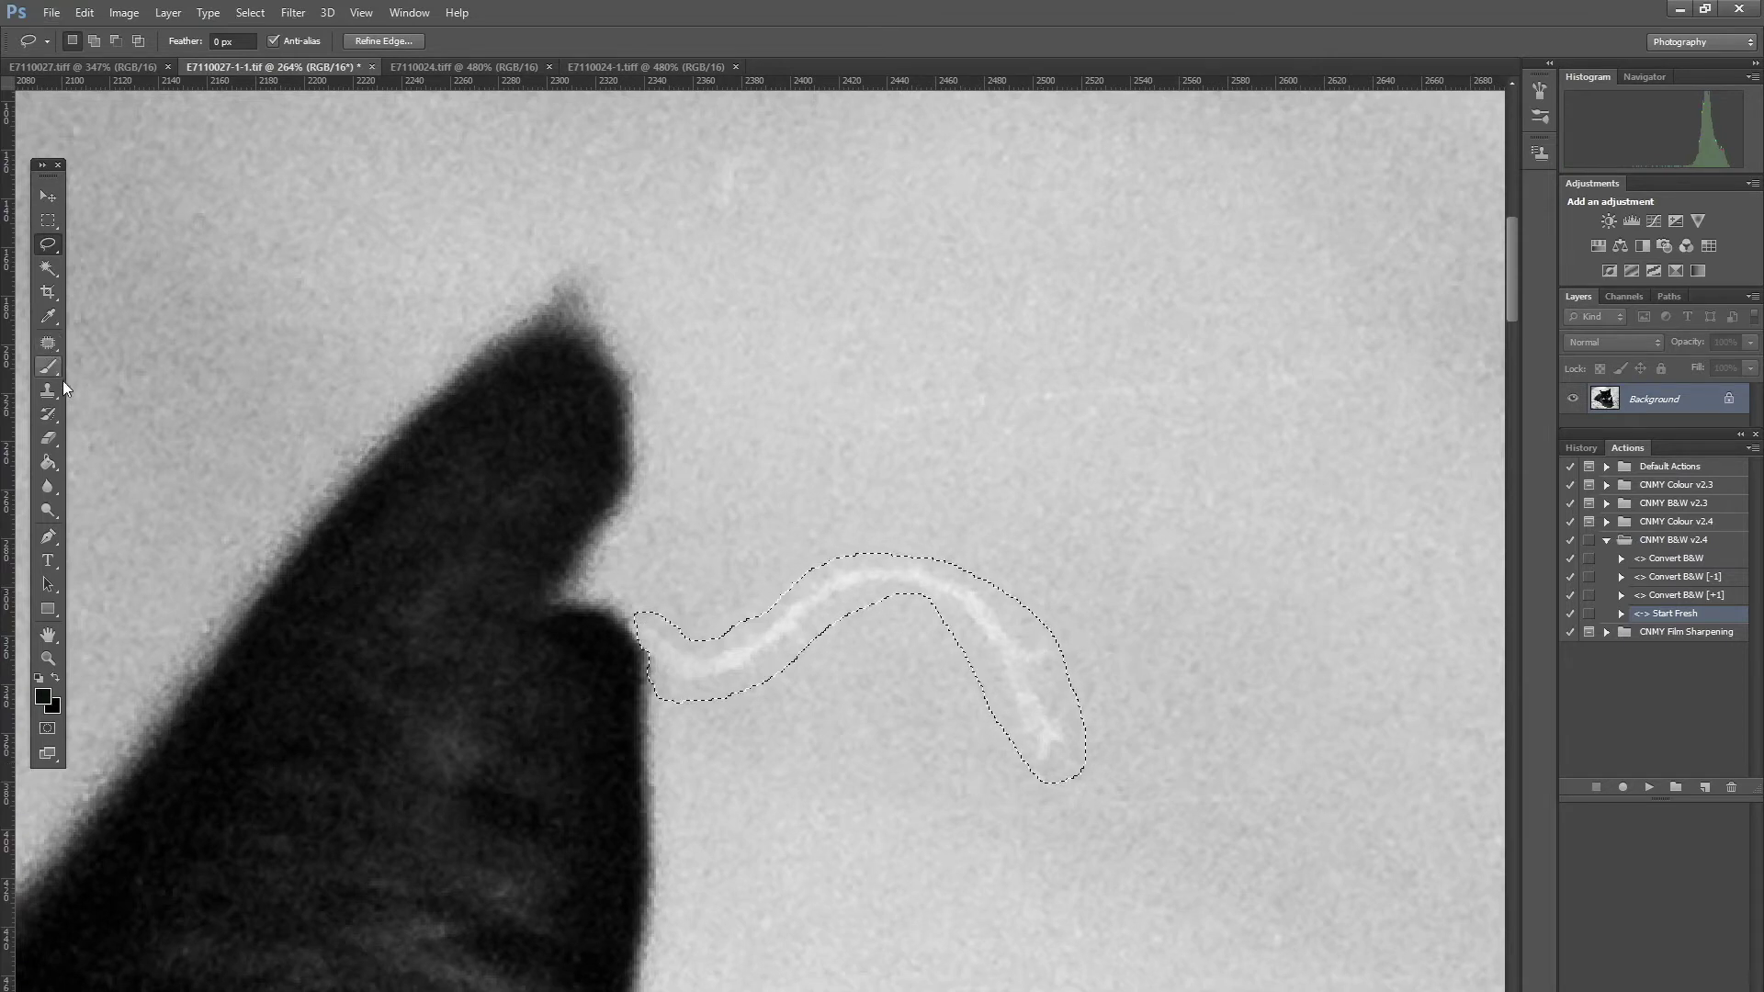
Step: Patch the selected hair from the clean background above it using Normal mode and Source, and deselect
left_click(51, 344)
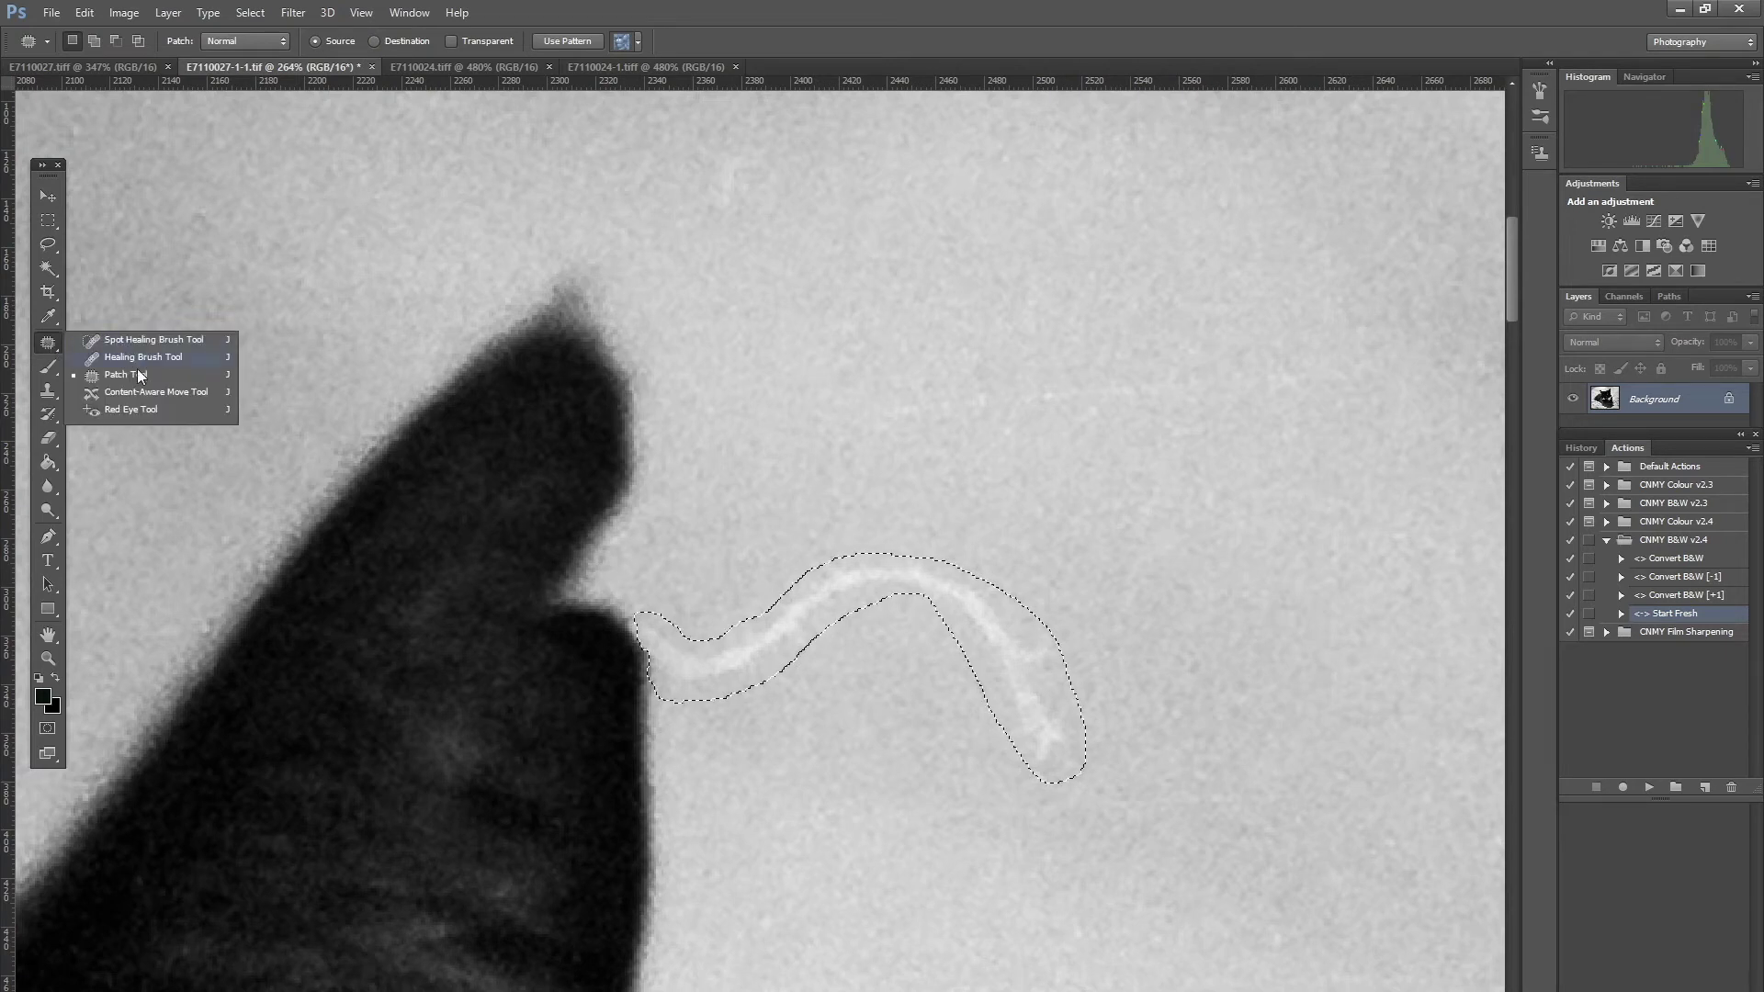
left_click(139, 375)
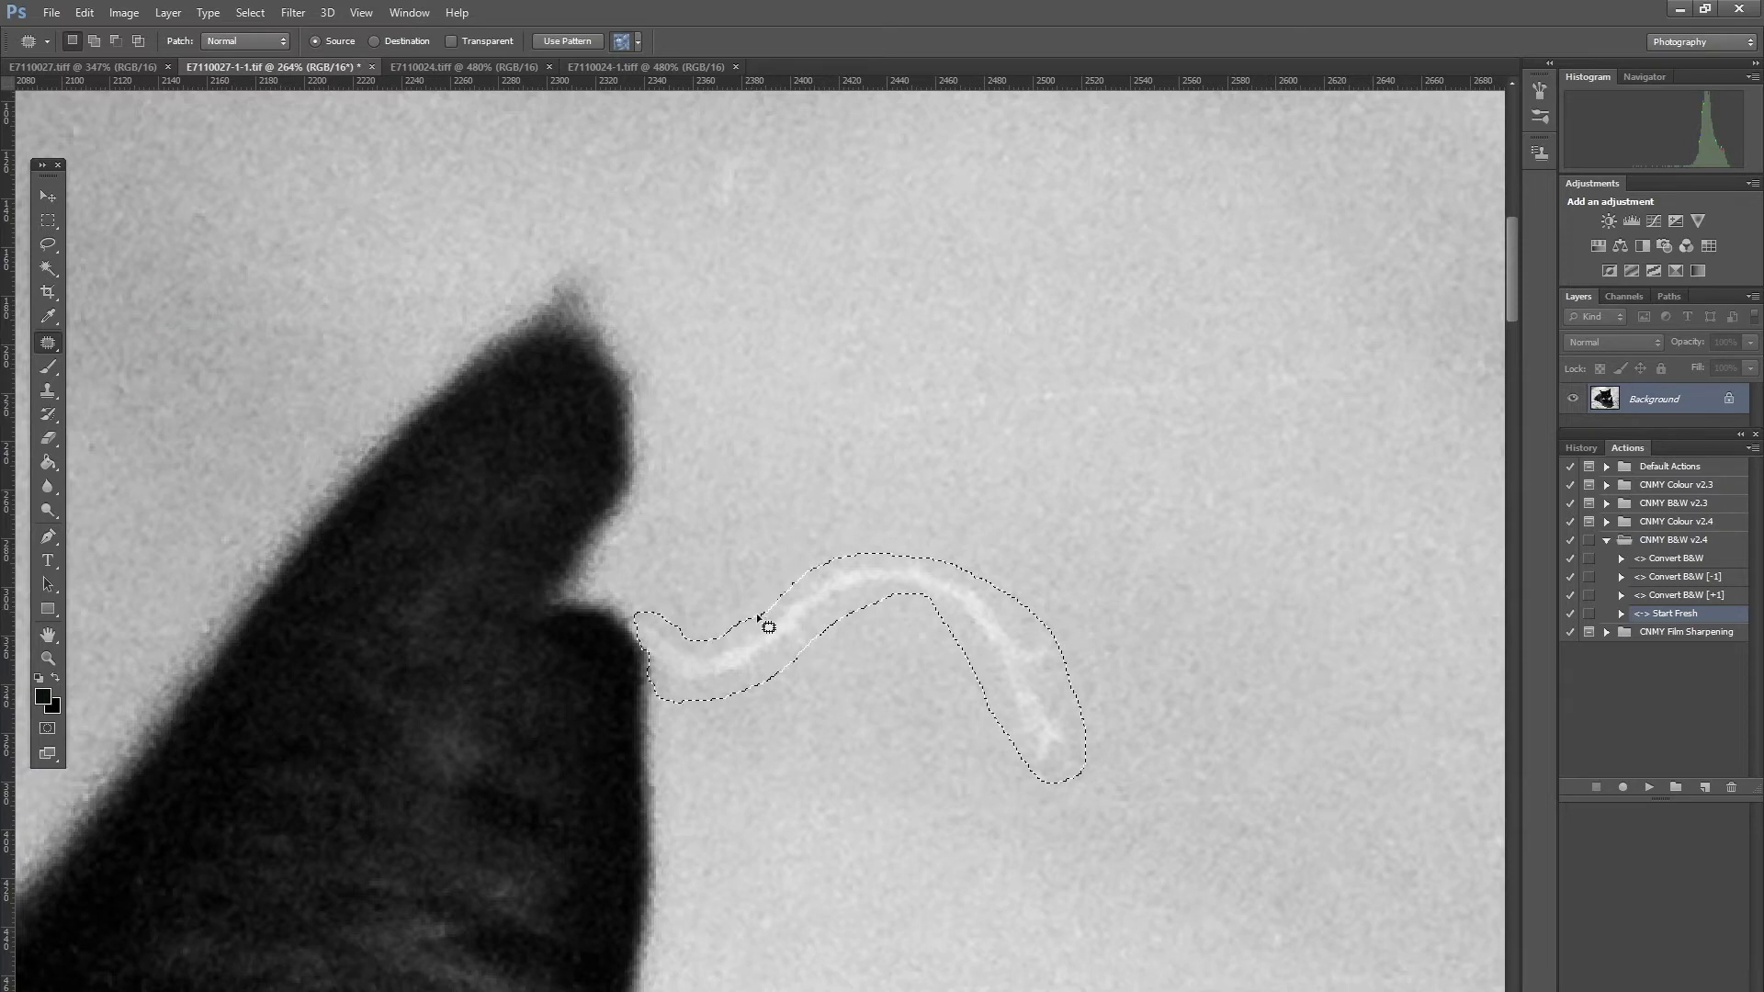
left_click(48, 221)
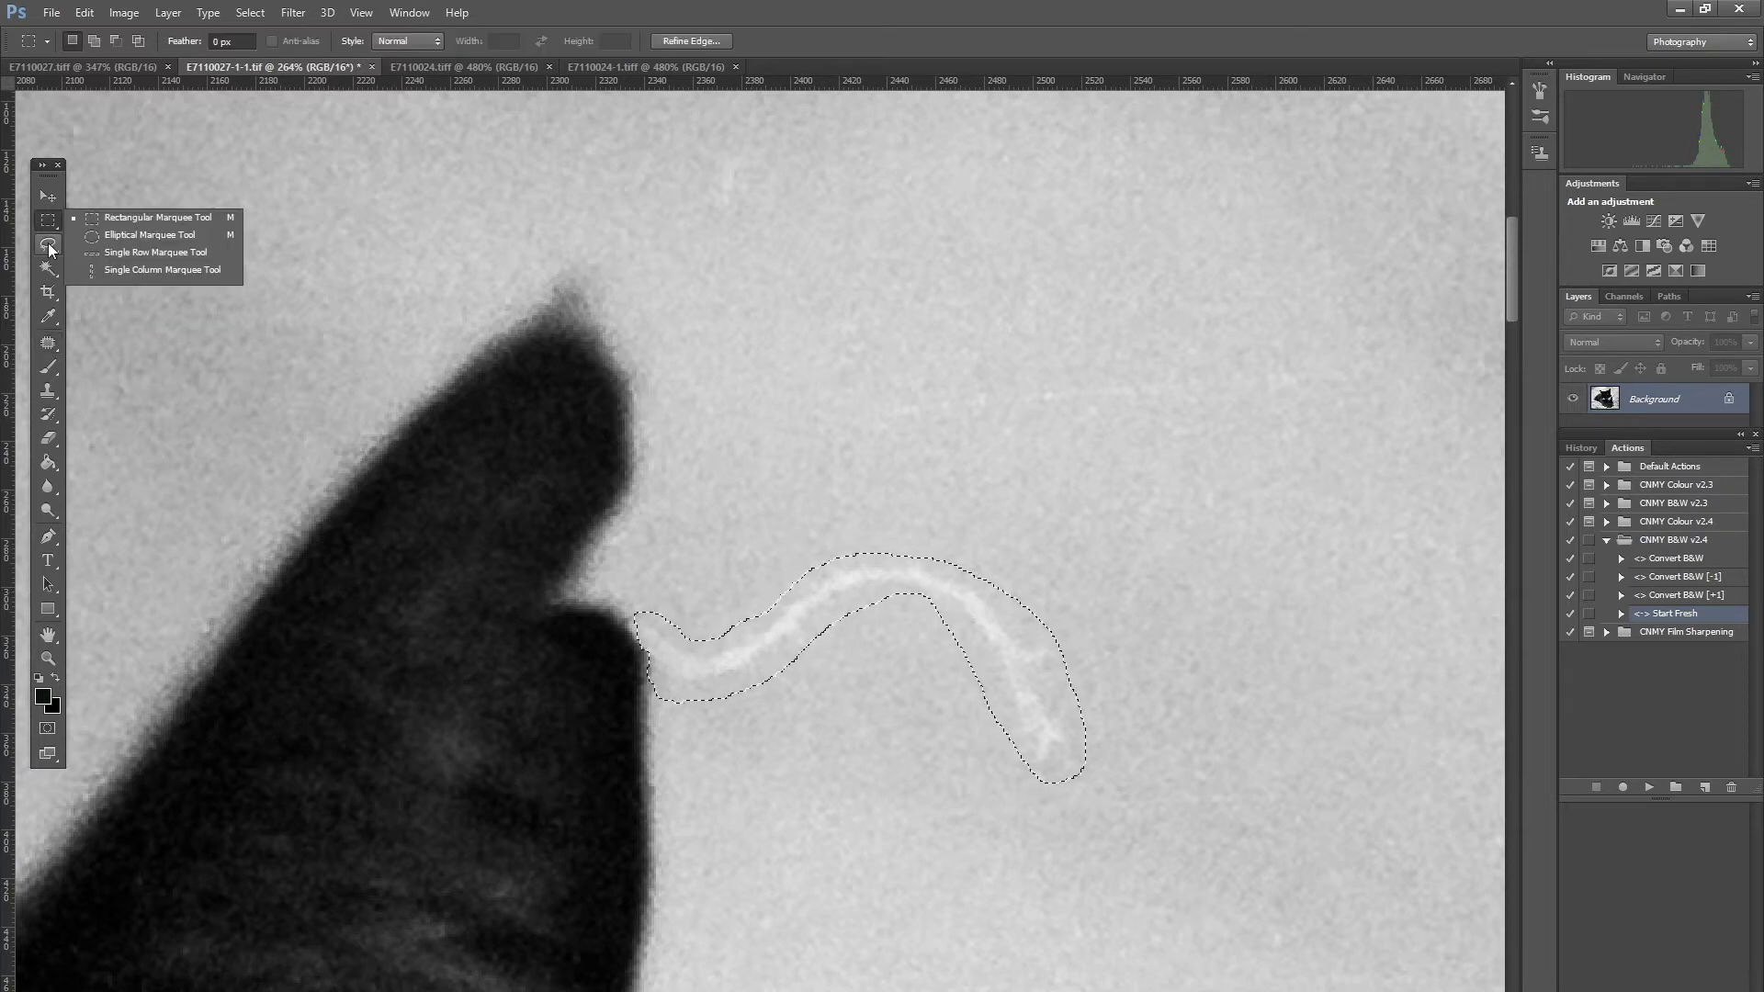
left_click(49, 245)
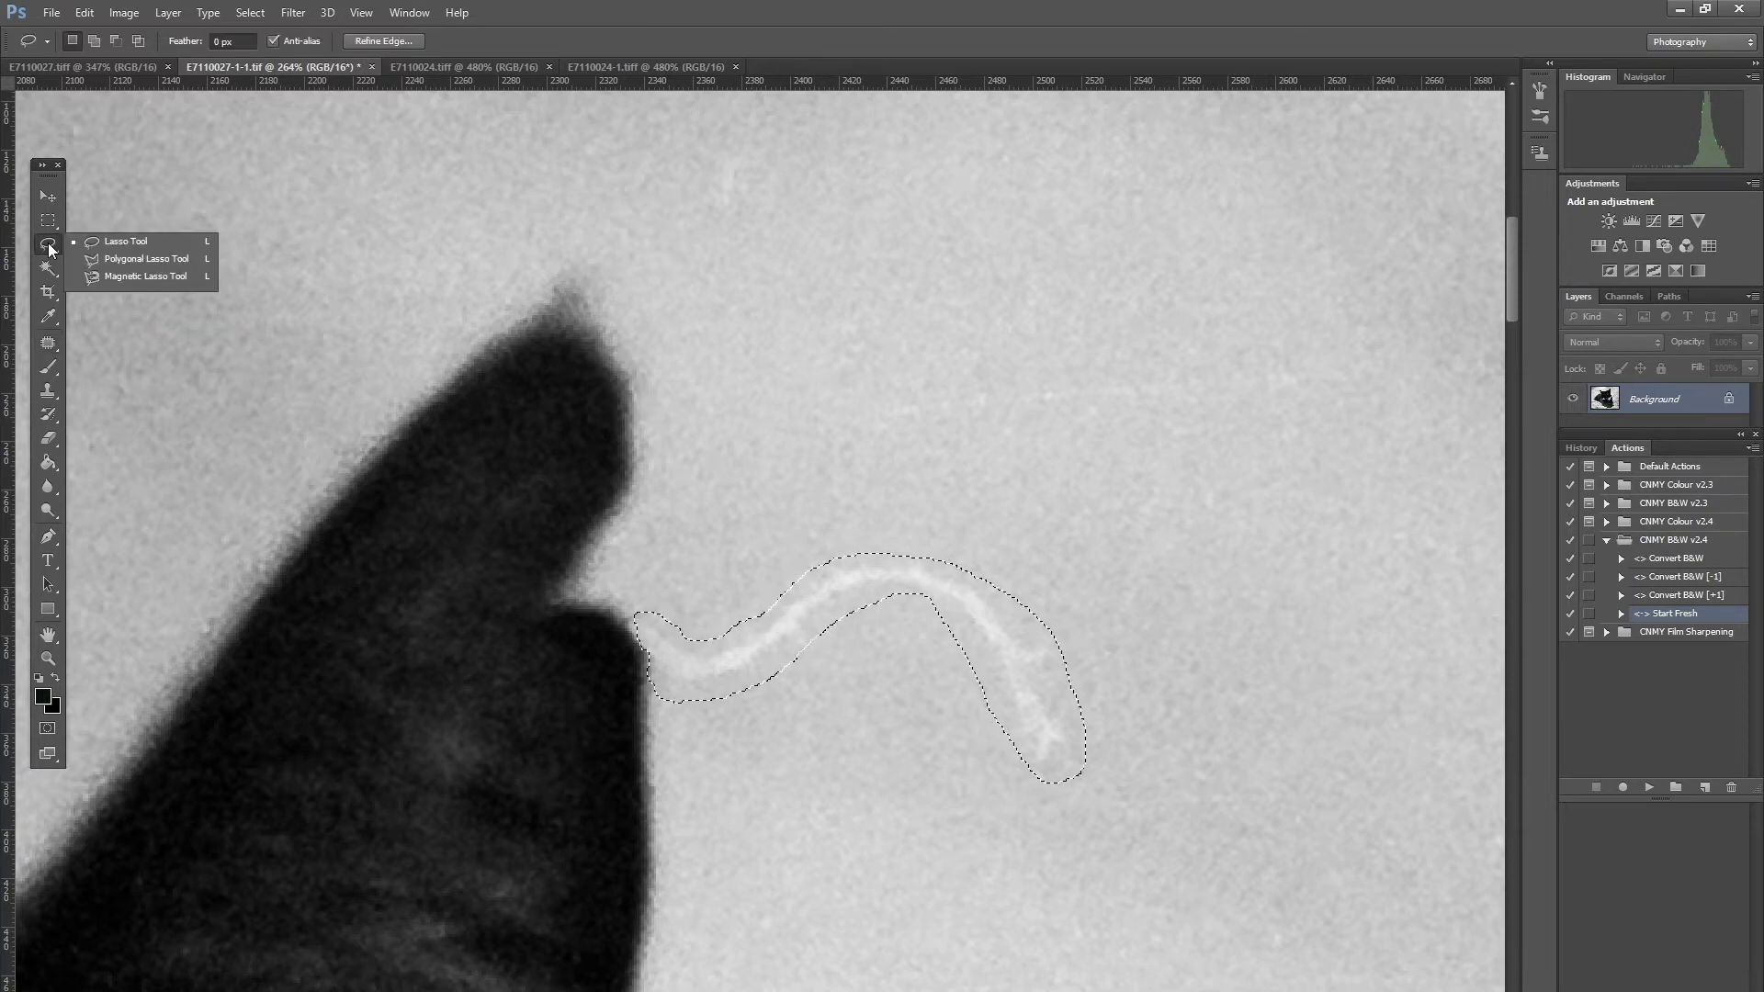
left_click(51, 343)
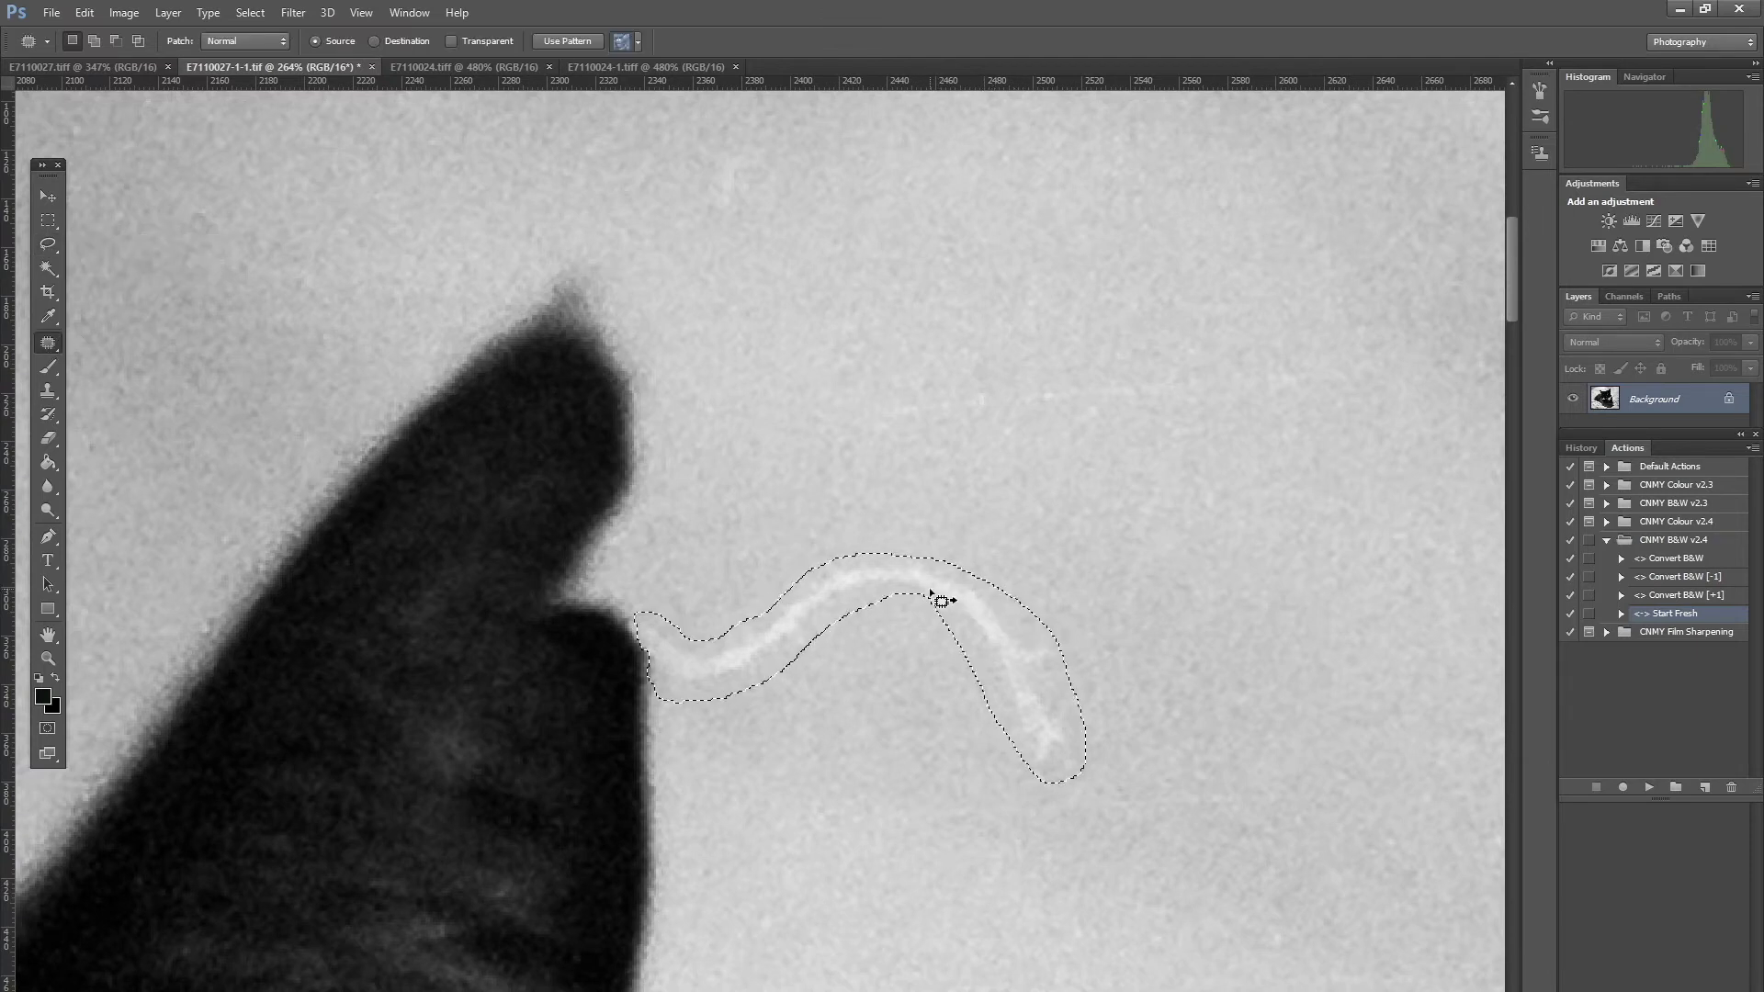
left_click_drag(918, 585, 924, 463)
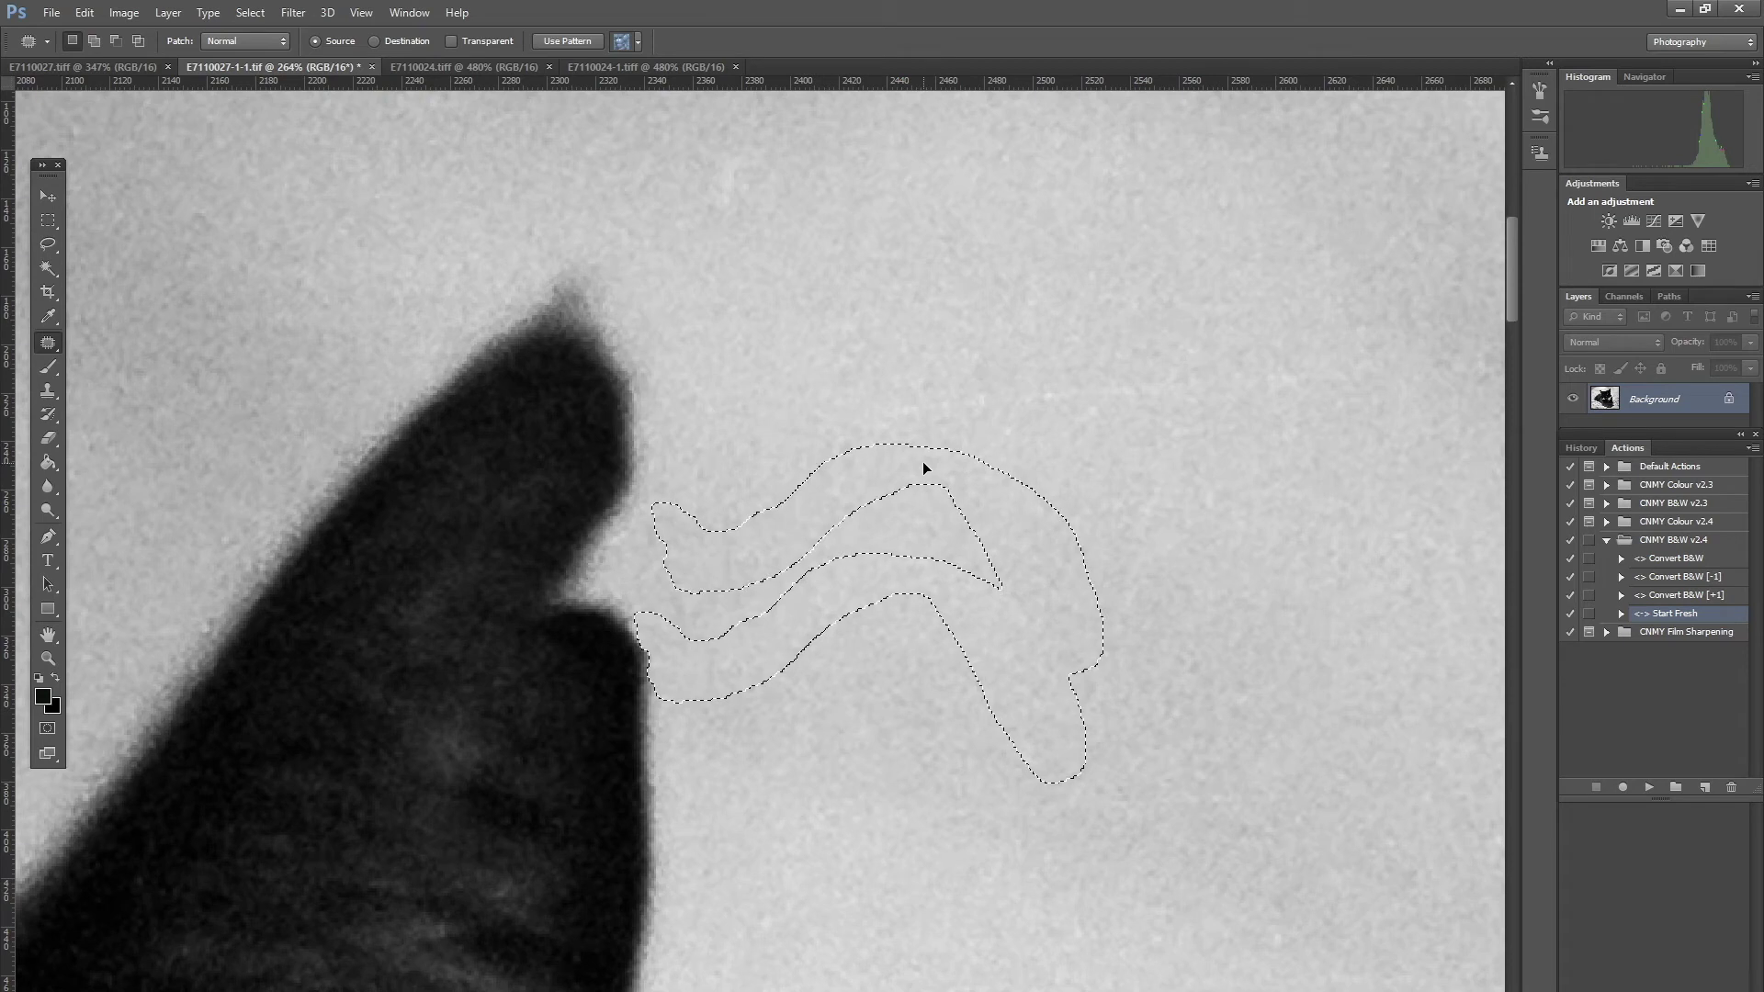
left_click_drag(923, 467, 940, 454)
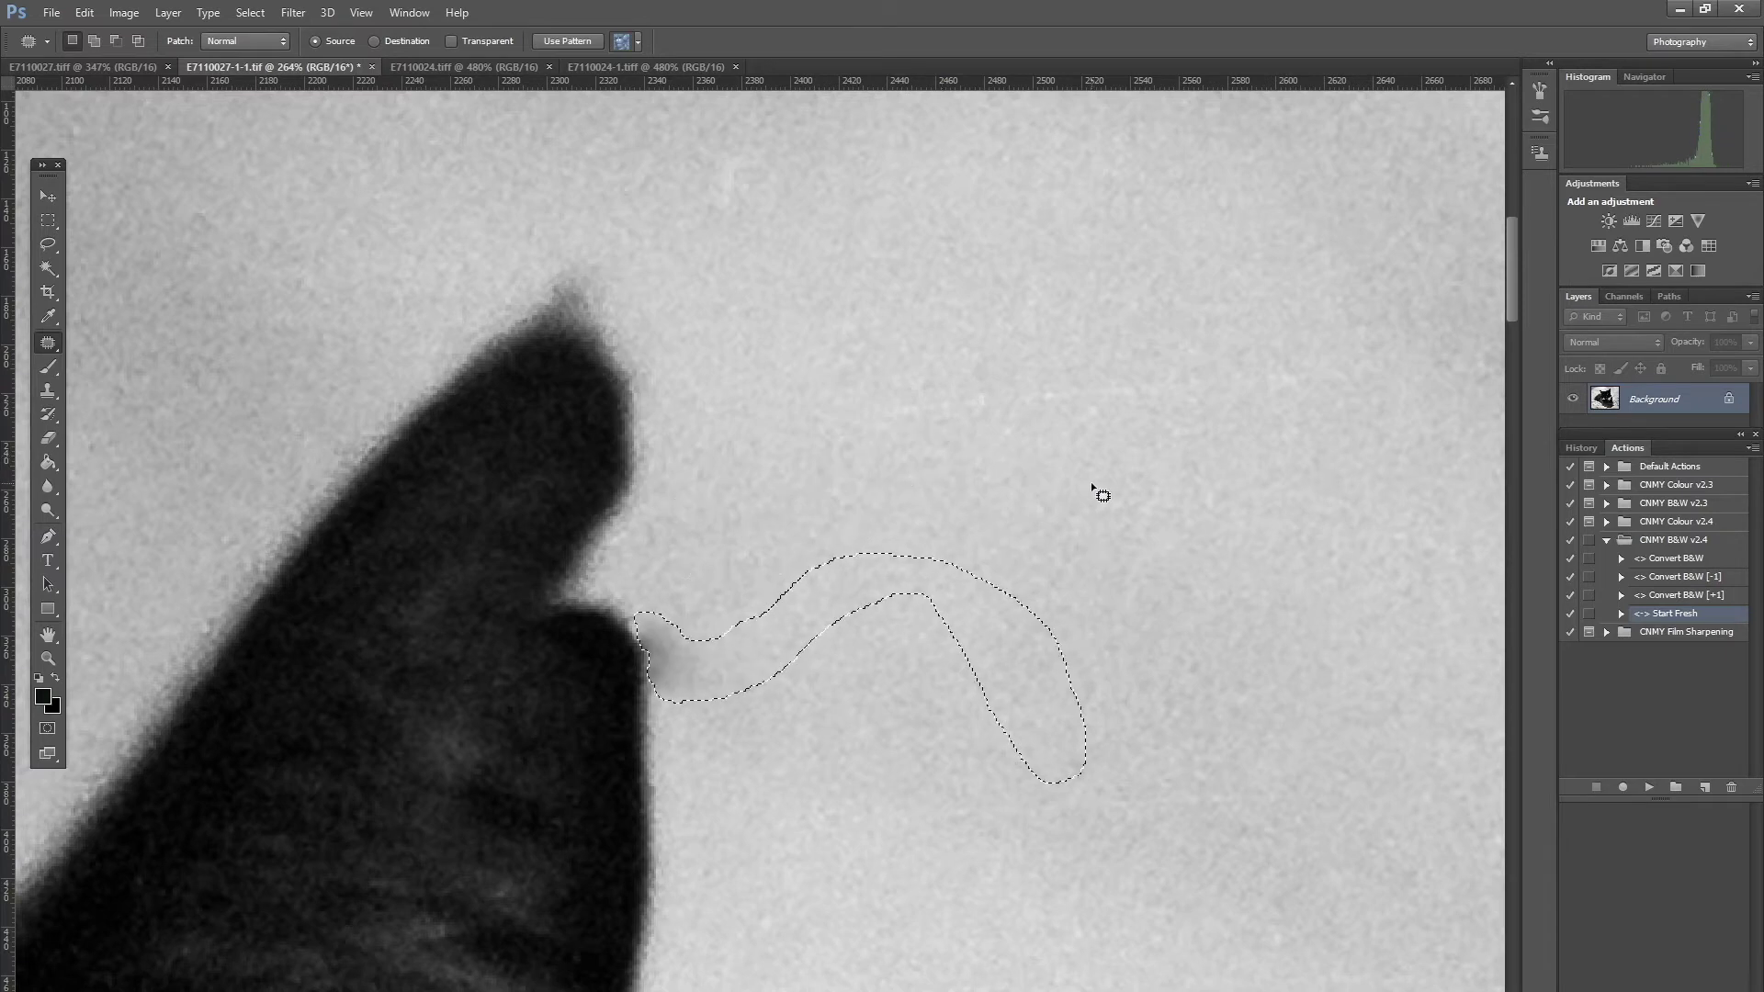
key("ctrl+d")
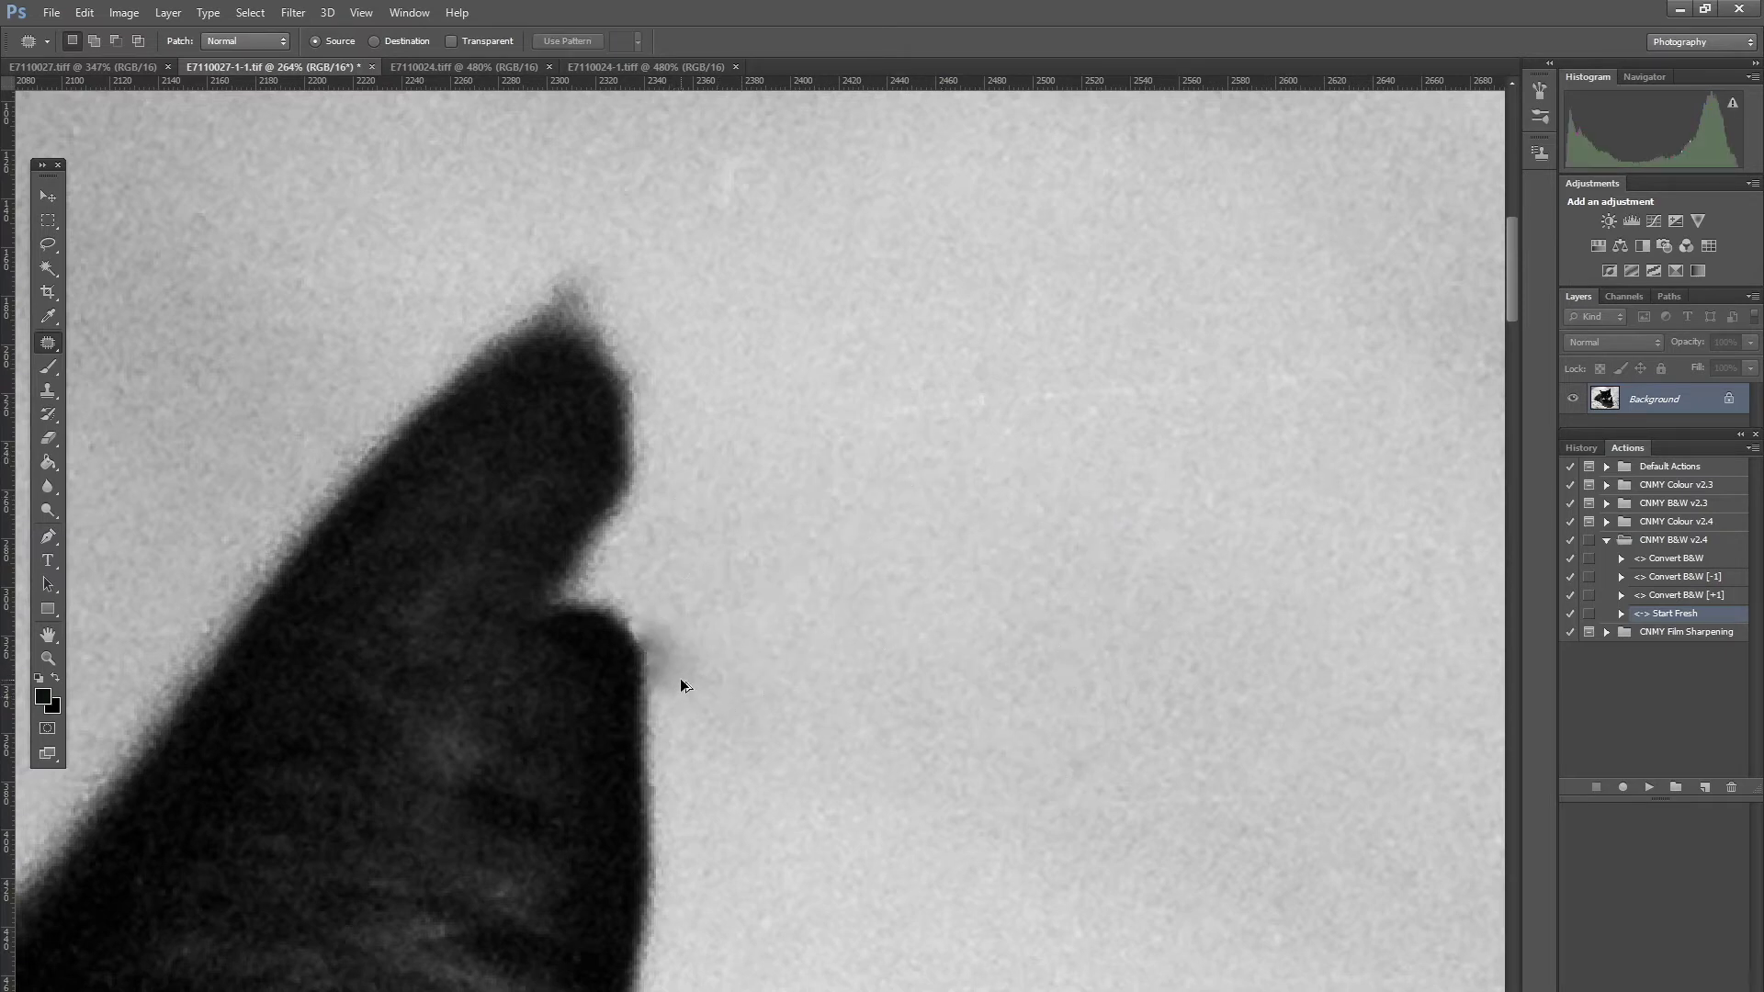
Step: Undo the patch, patch the hair again from the clean background below it, and deselect
left_click_drag(680, 689, 682, 691)
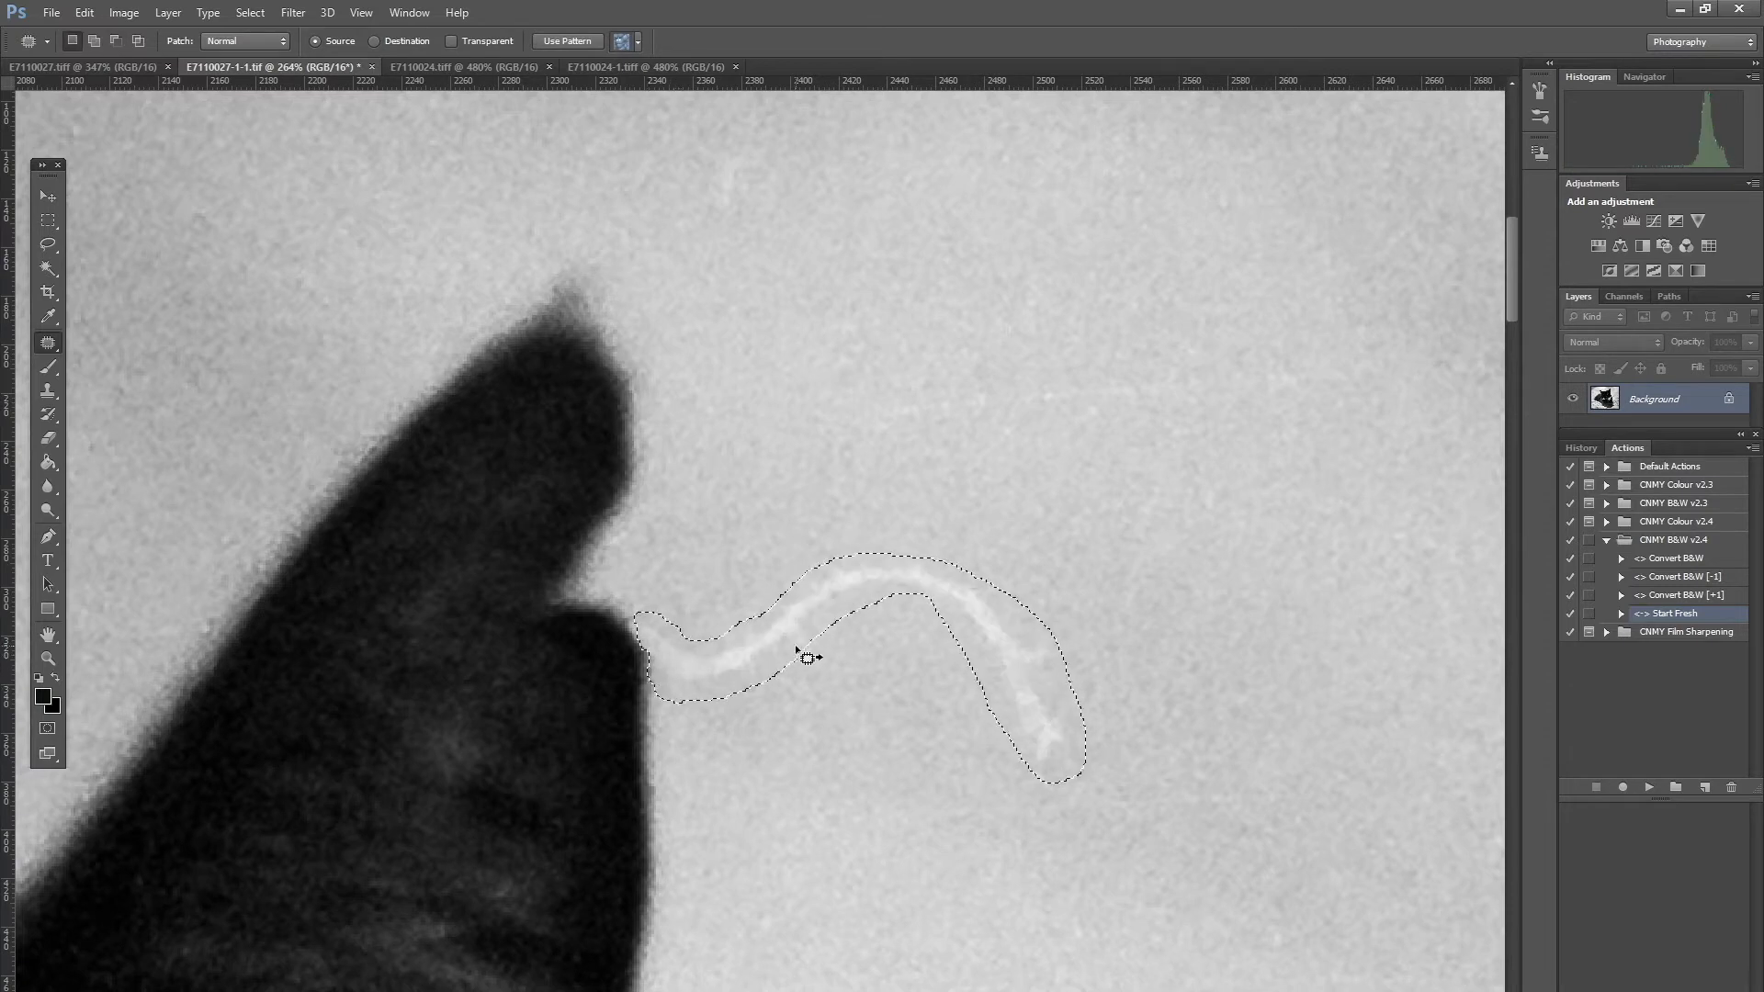
left_click_drag(775, 658, 799, 806)
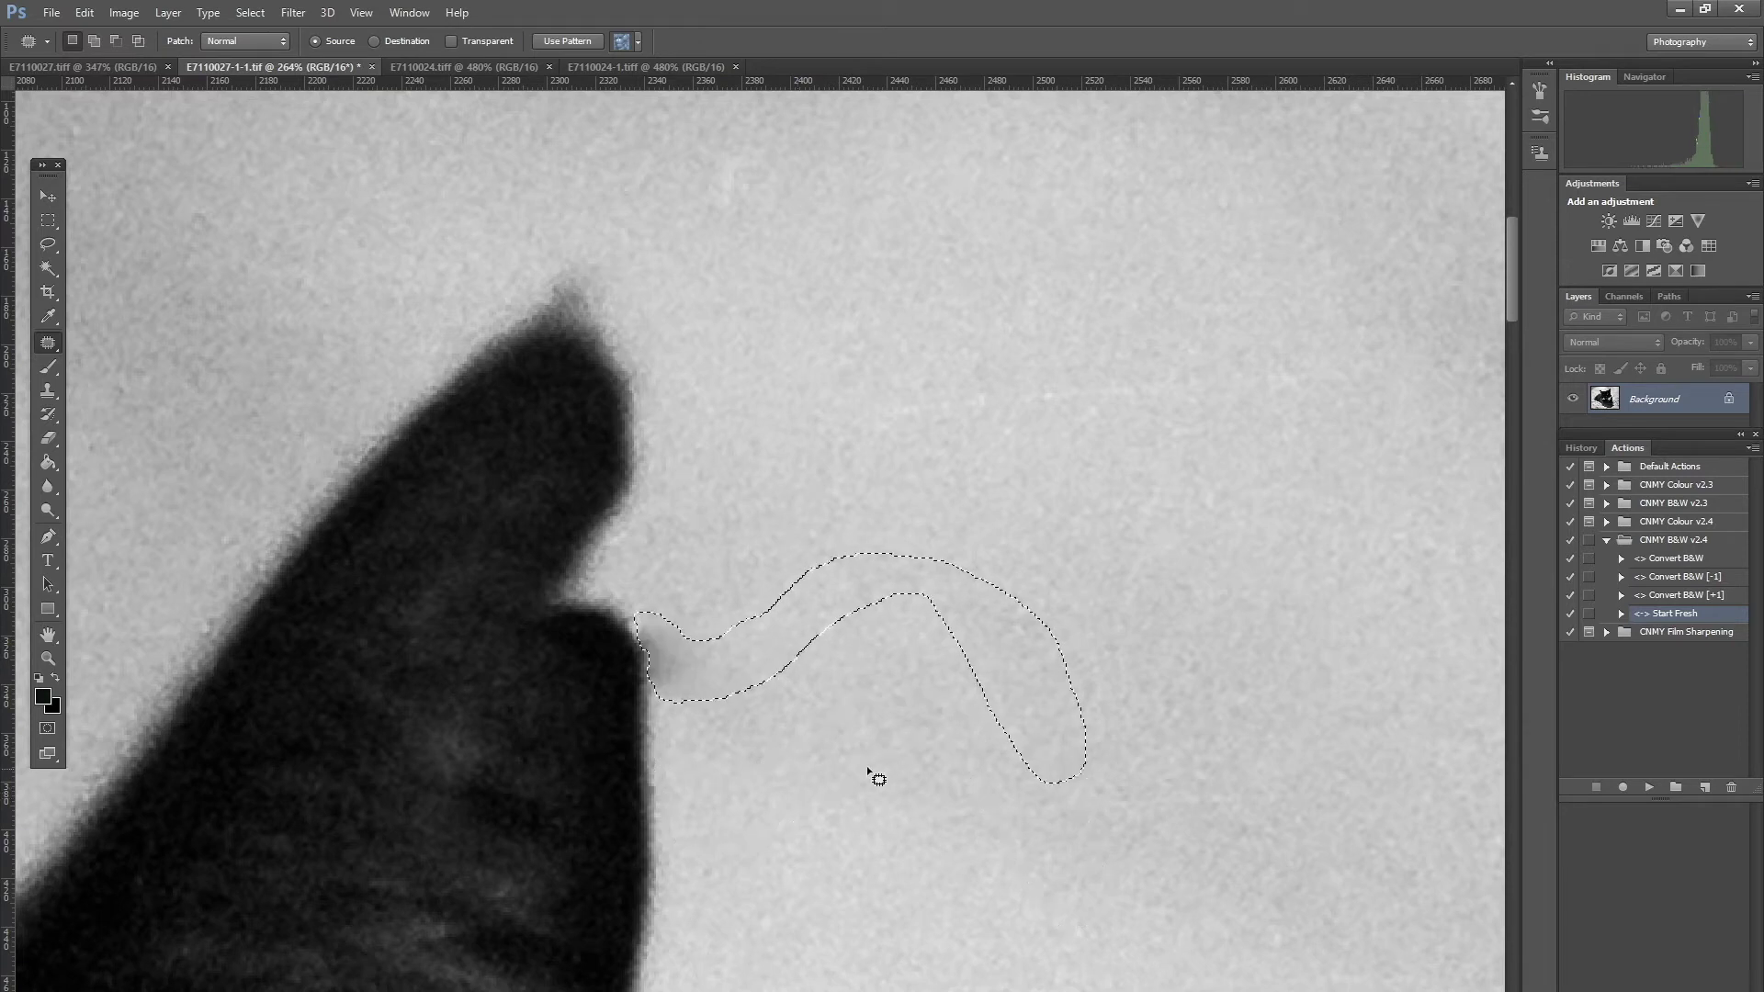
key("ctrl+d")
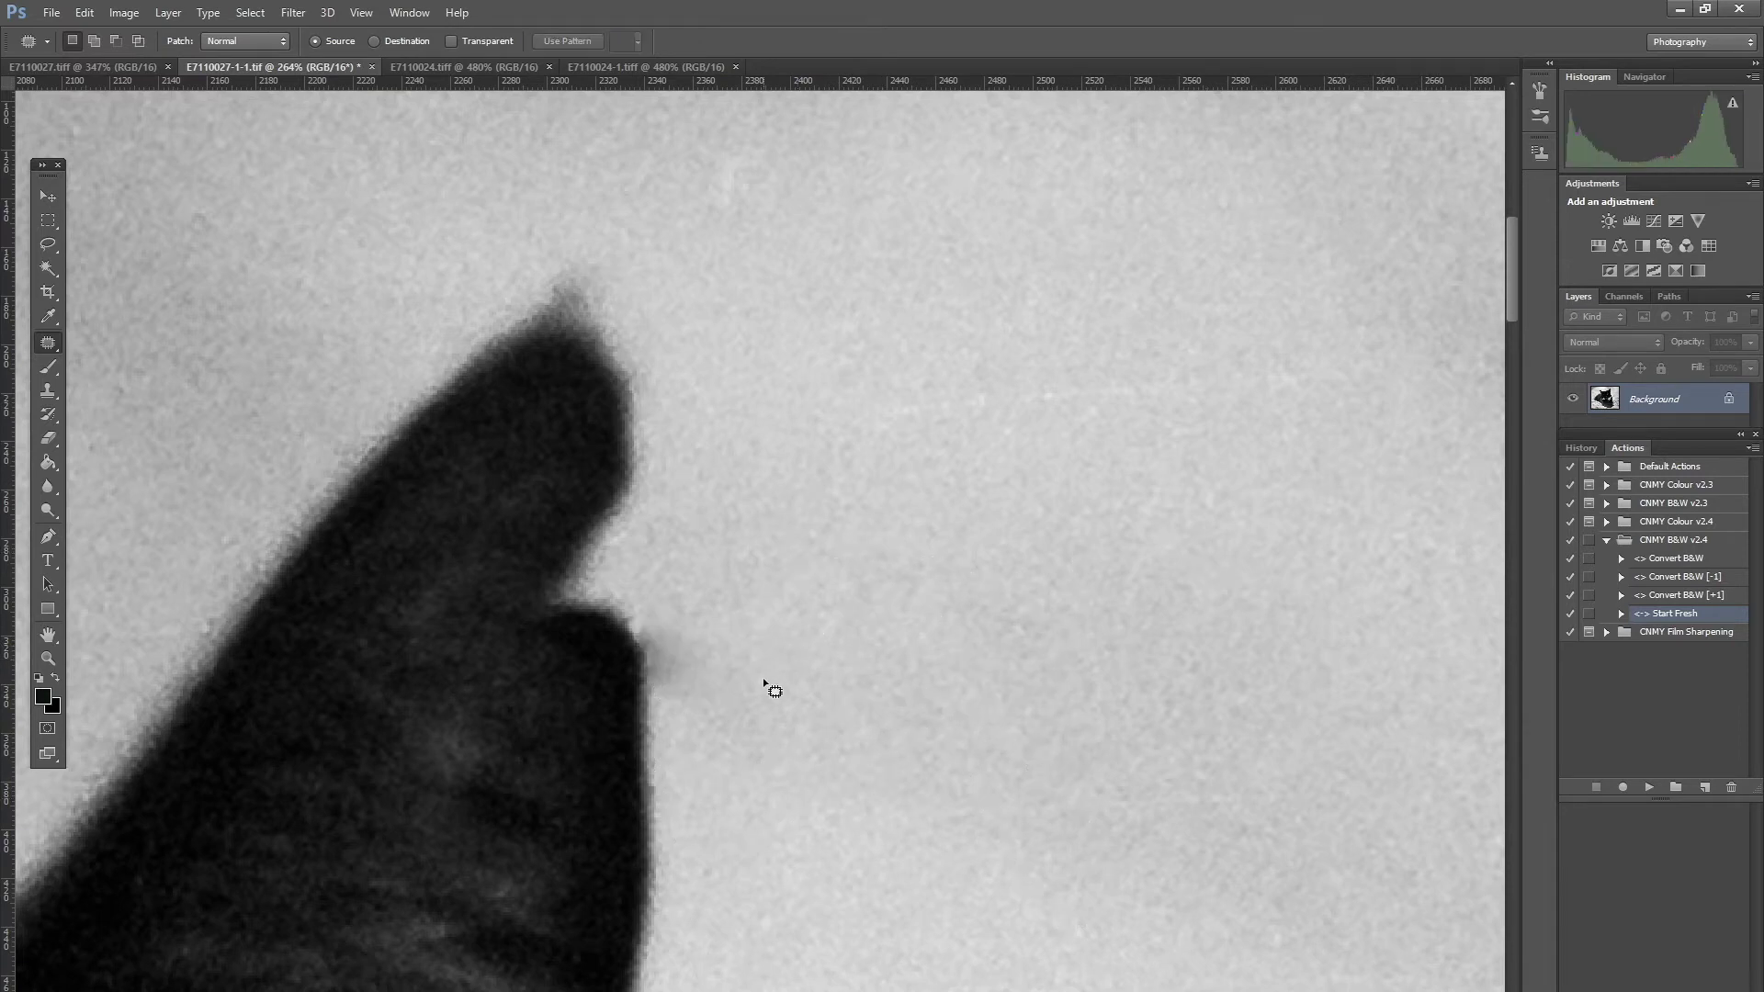
Step: Lasso the dark smudge at the ear's edge, fill it with Content-Aware, and deselect
left_click(48, 245)
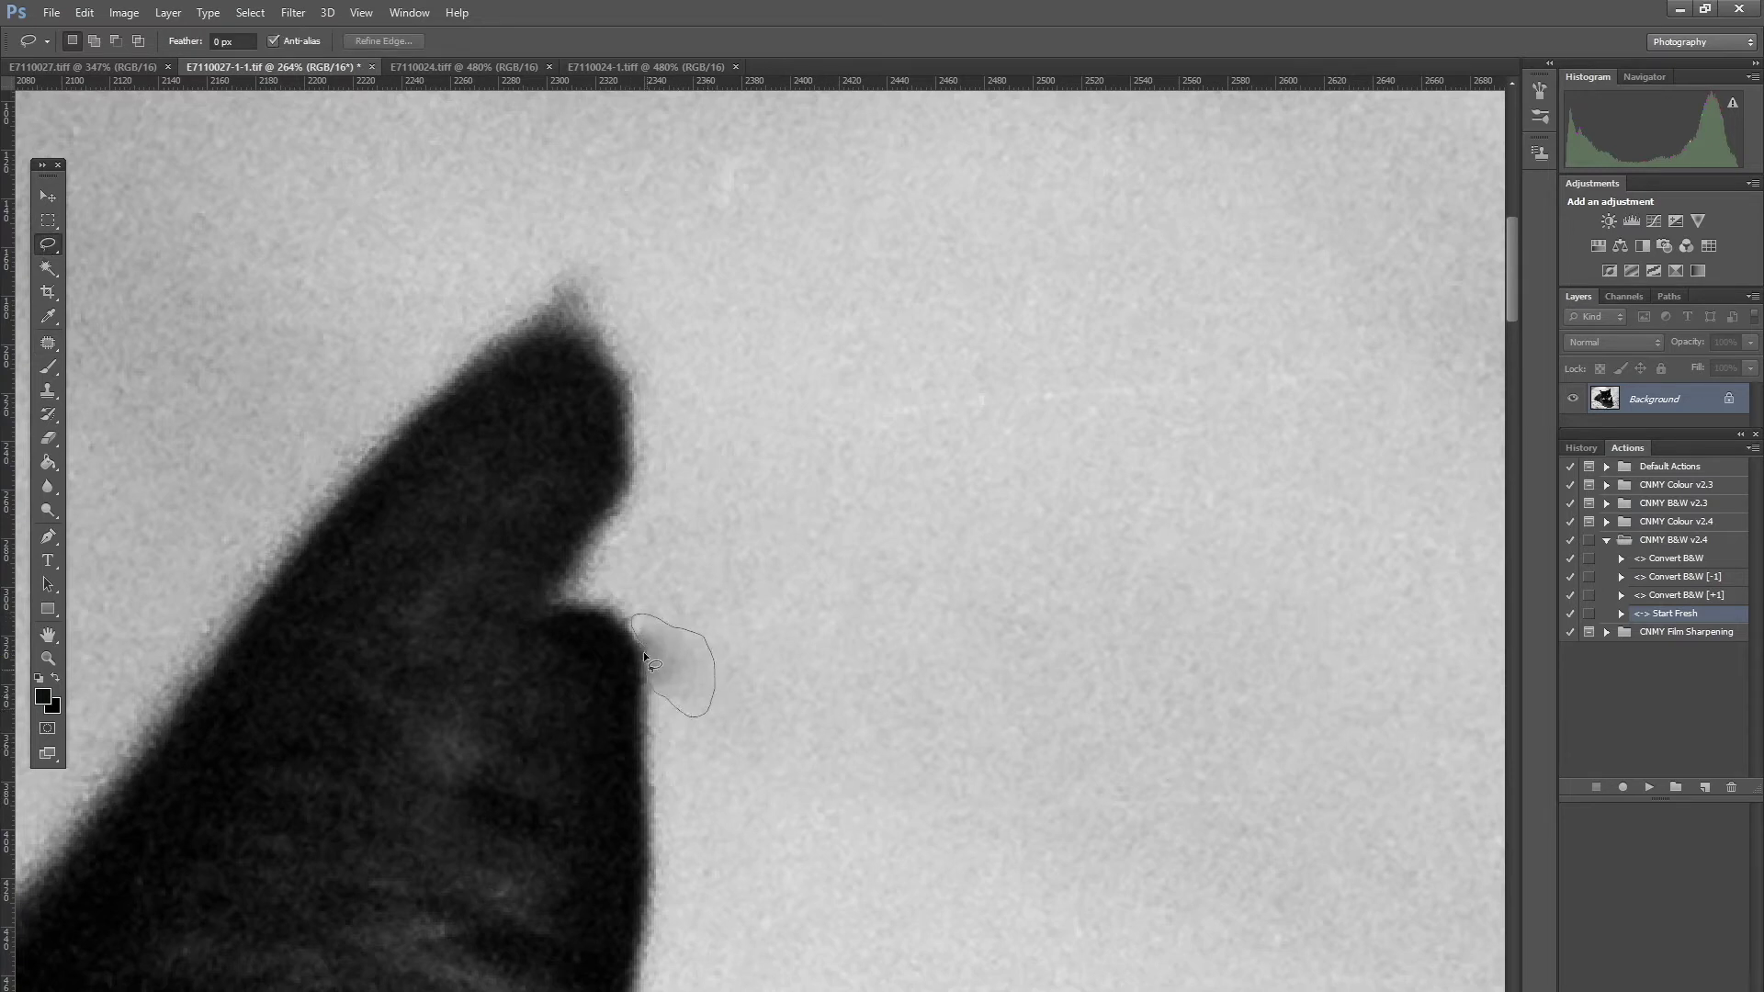
left_click_drag(646, 660, 662, 707)
key("shift+BackSpace")
key("Return")
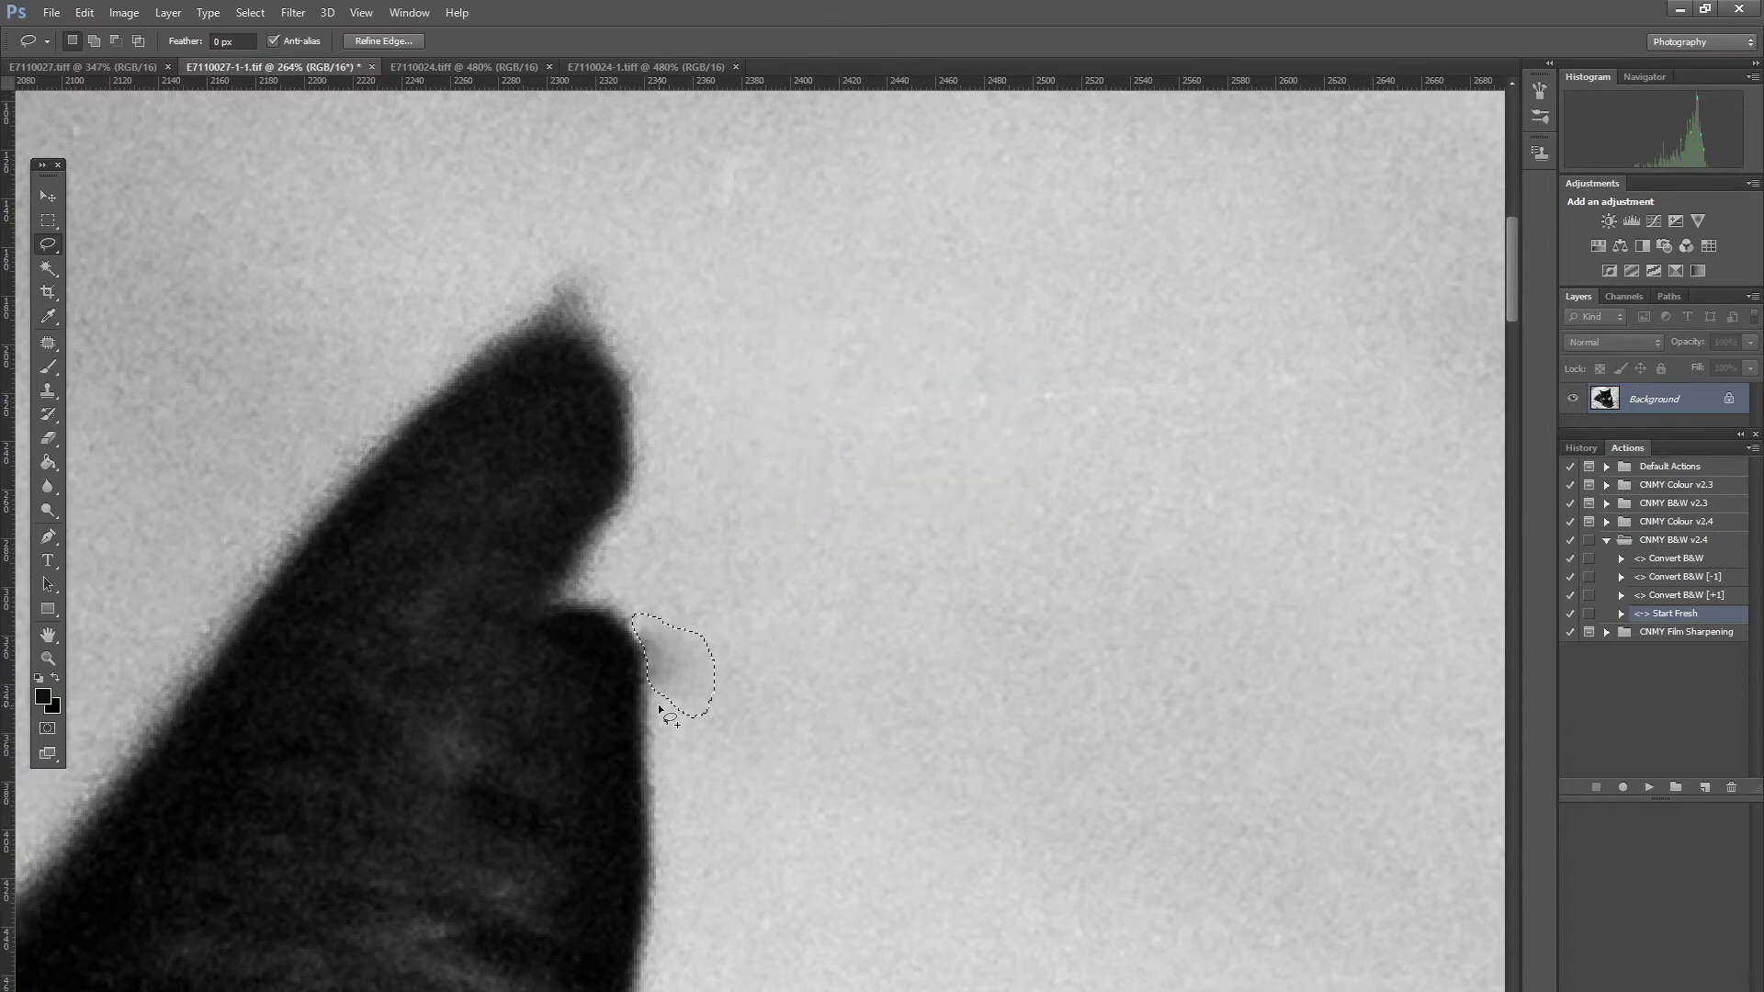
key("ctrl+d")
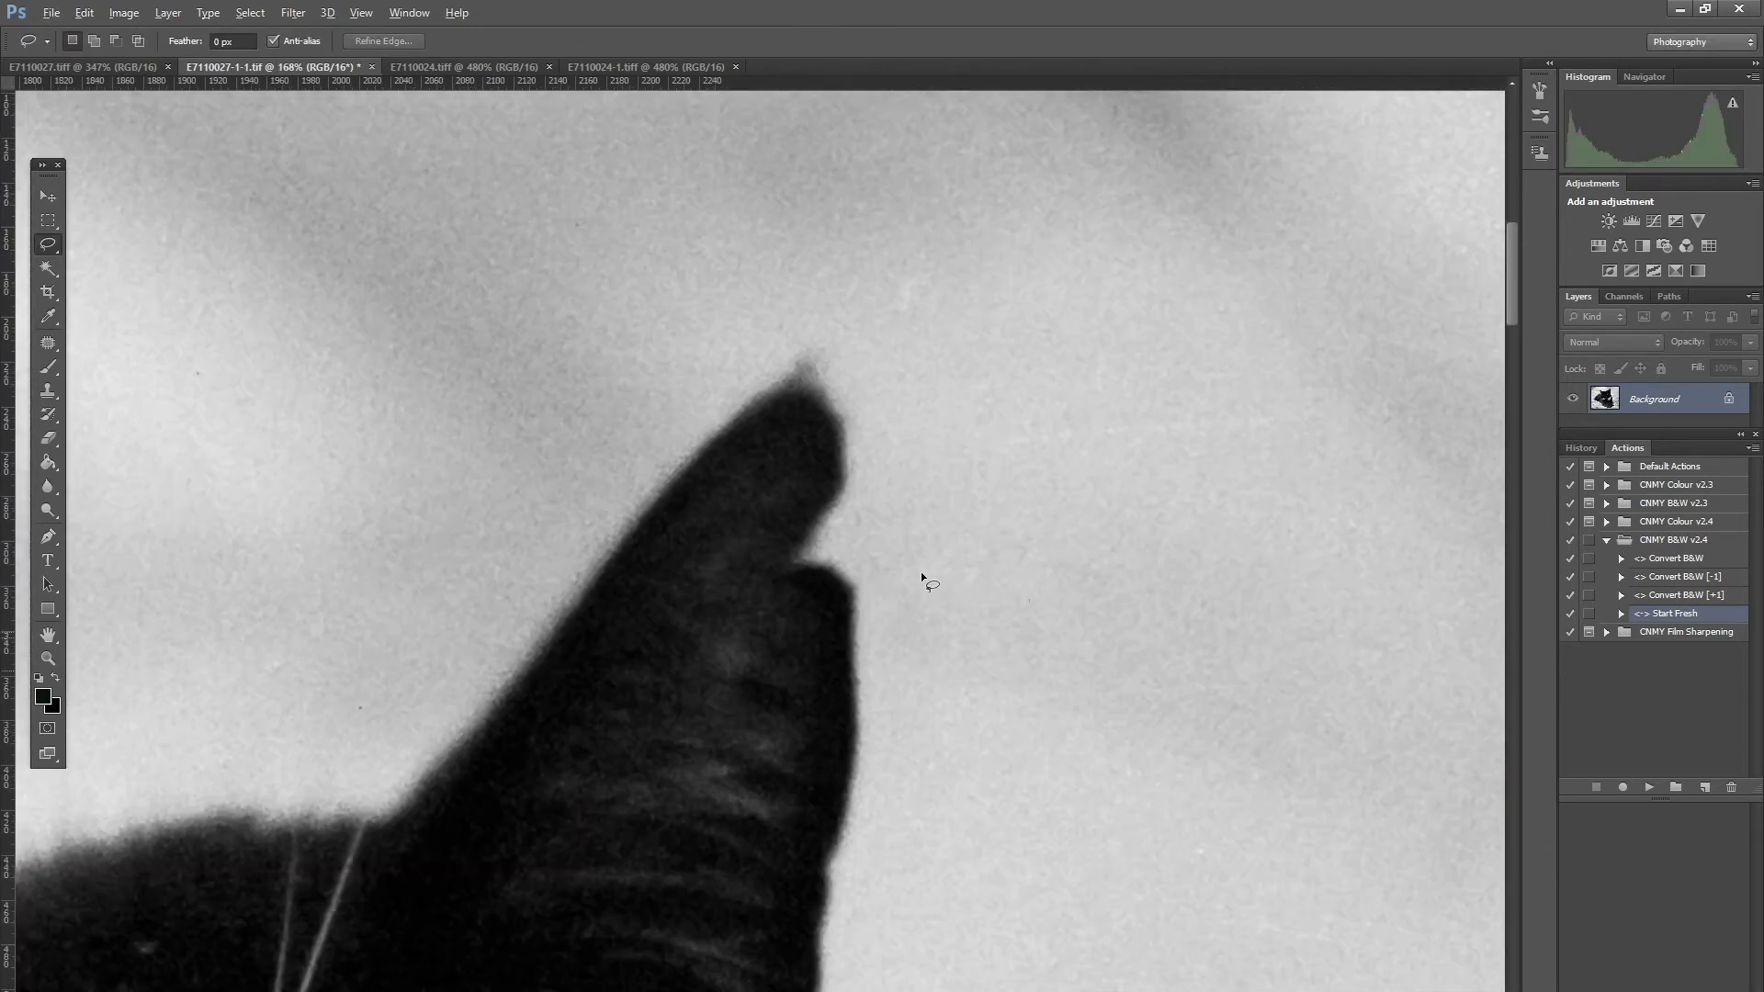
Step: Outline the white scratch near the photo's upper right edge with a narrow Lasso selection
scroll(1084, 599, "down", 3)
scroll(1086, 604, "down", 3)
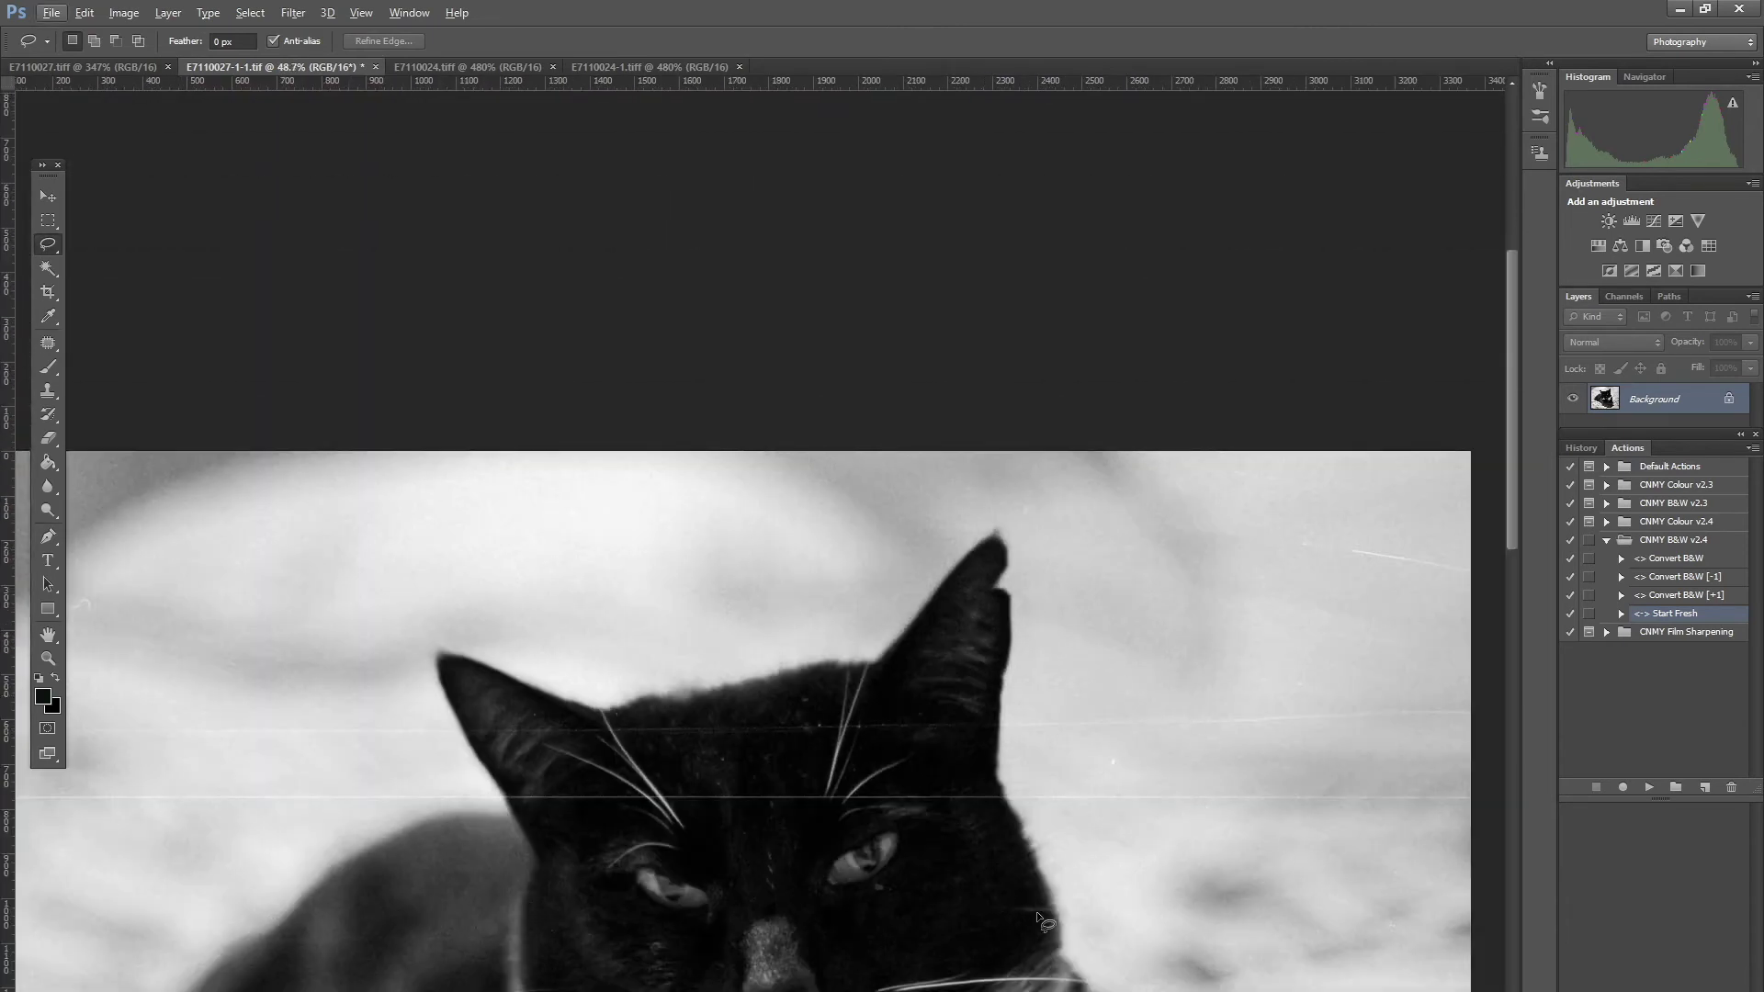
scroll(1347, 752, "up", 5)
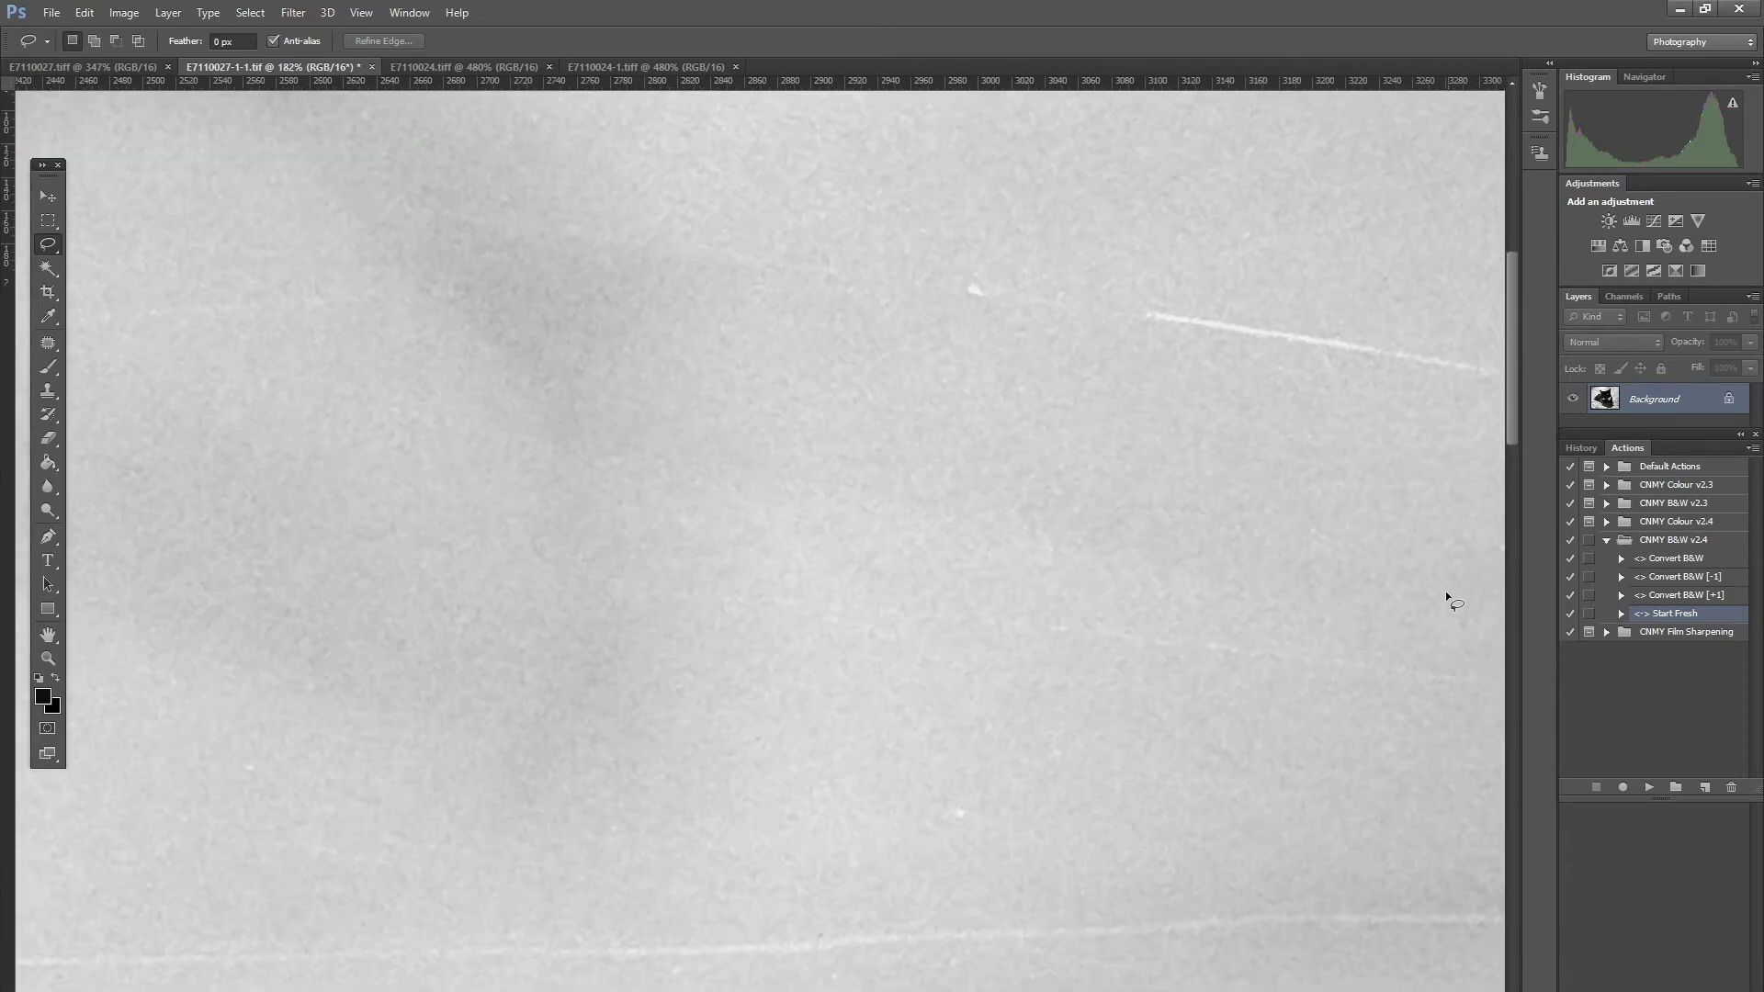
scroll(685, 380, "right", 5)
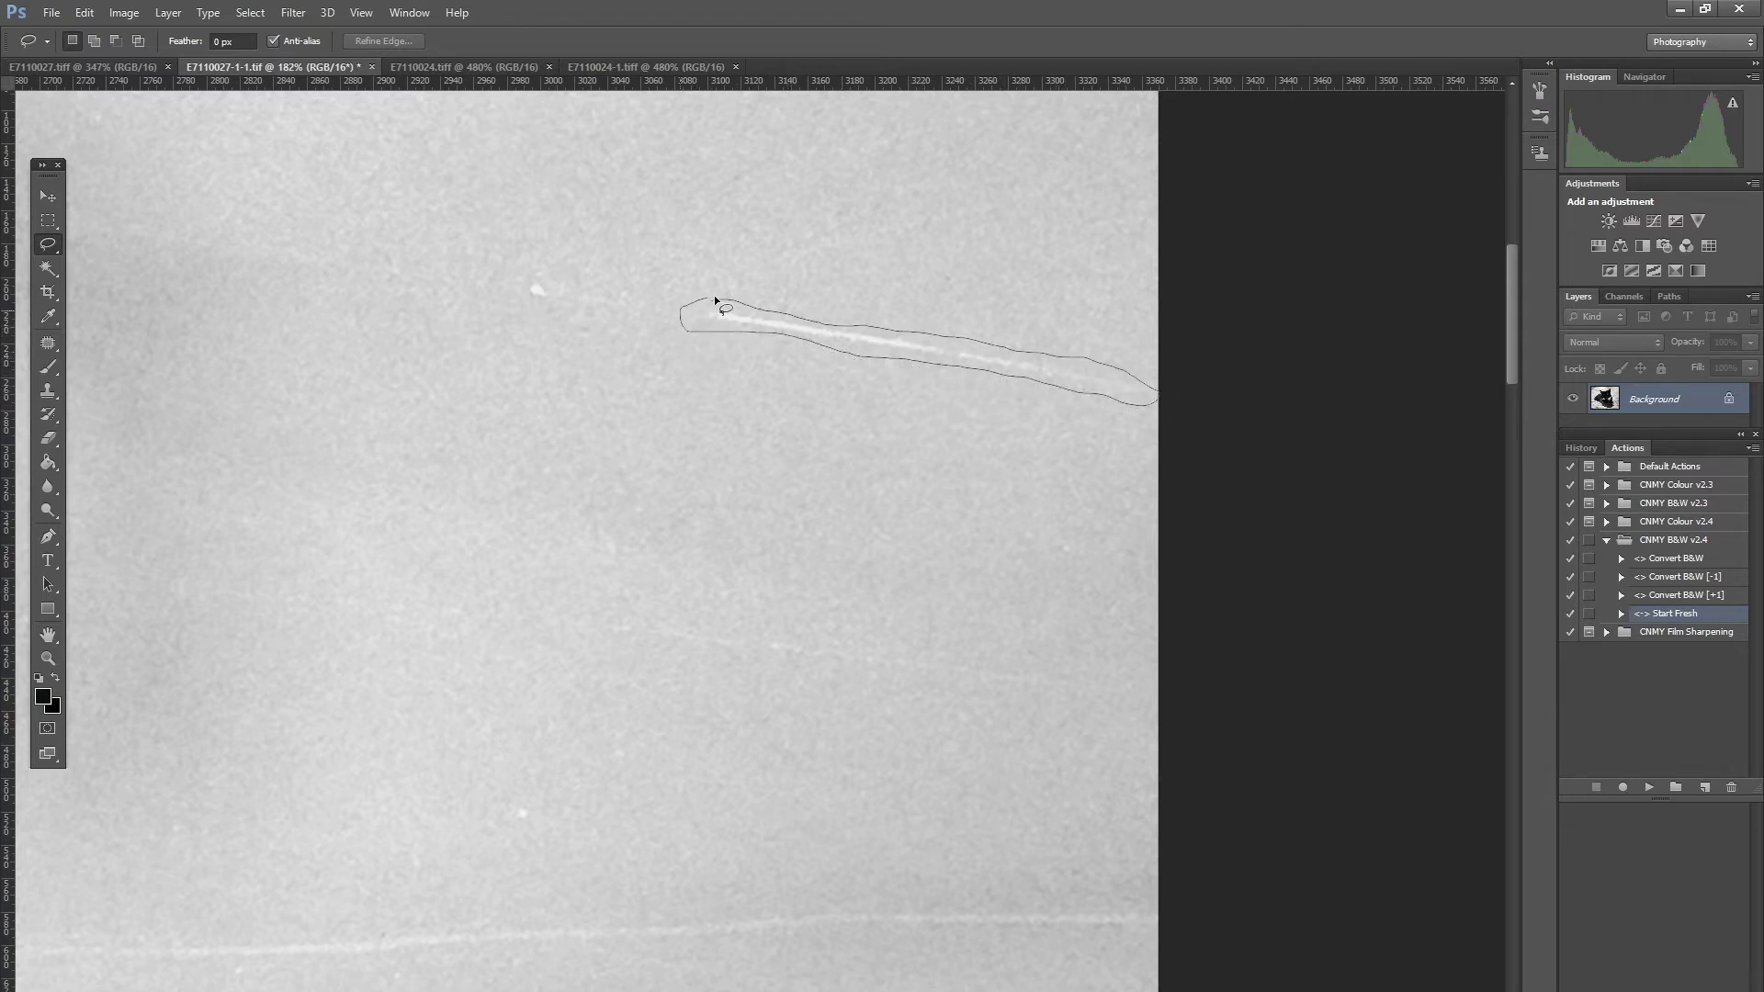
left_click_drag(724, 302, 726, 306)
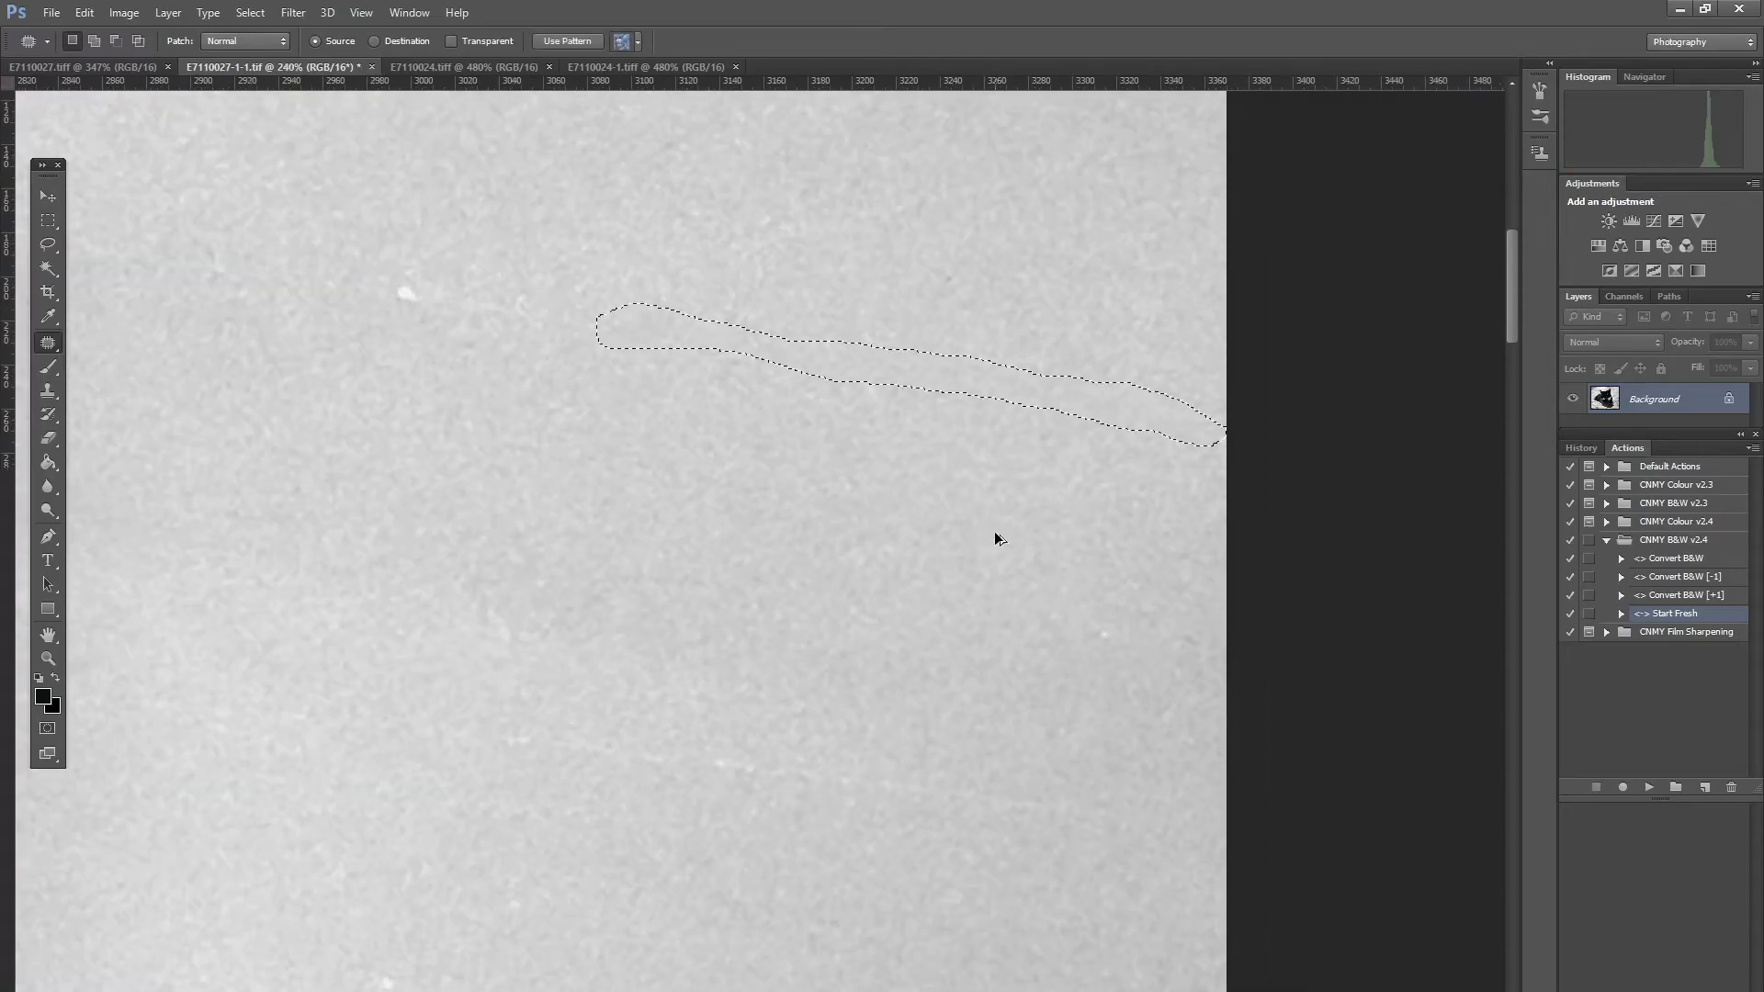
Step: Undo the last repair of the selected scratch, patch it from the clean background just above using Normal mode and Source, and deselect
key("ctrl+alt+z")
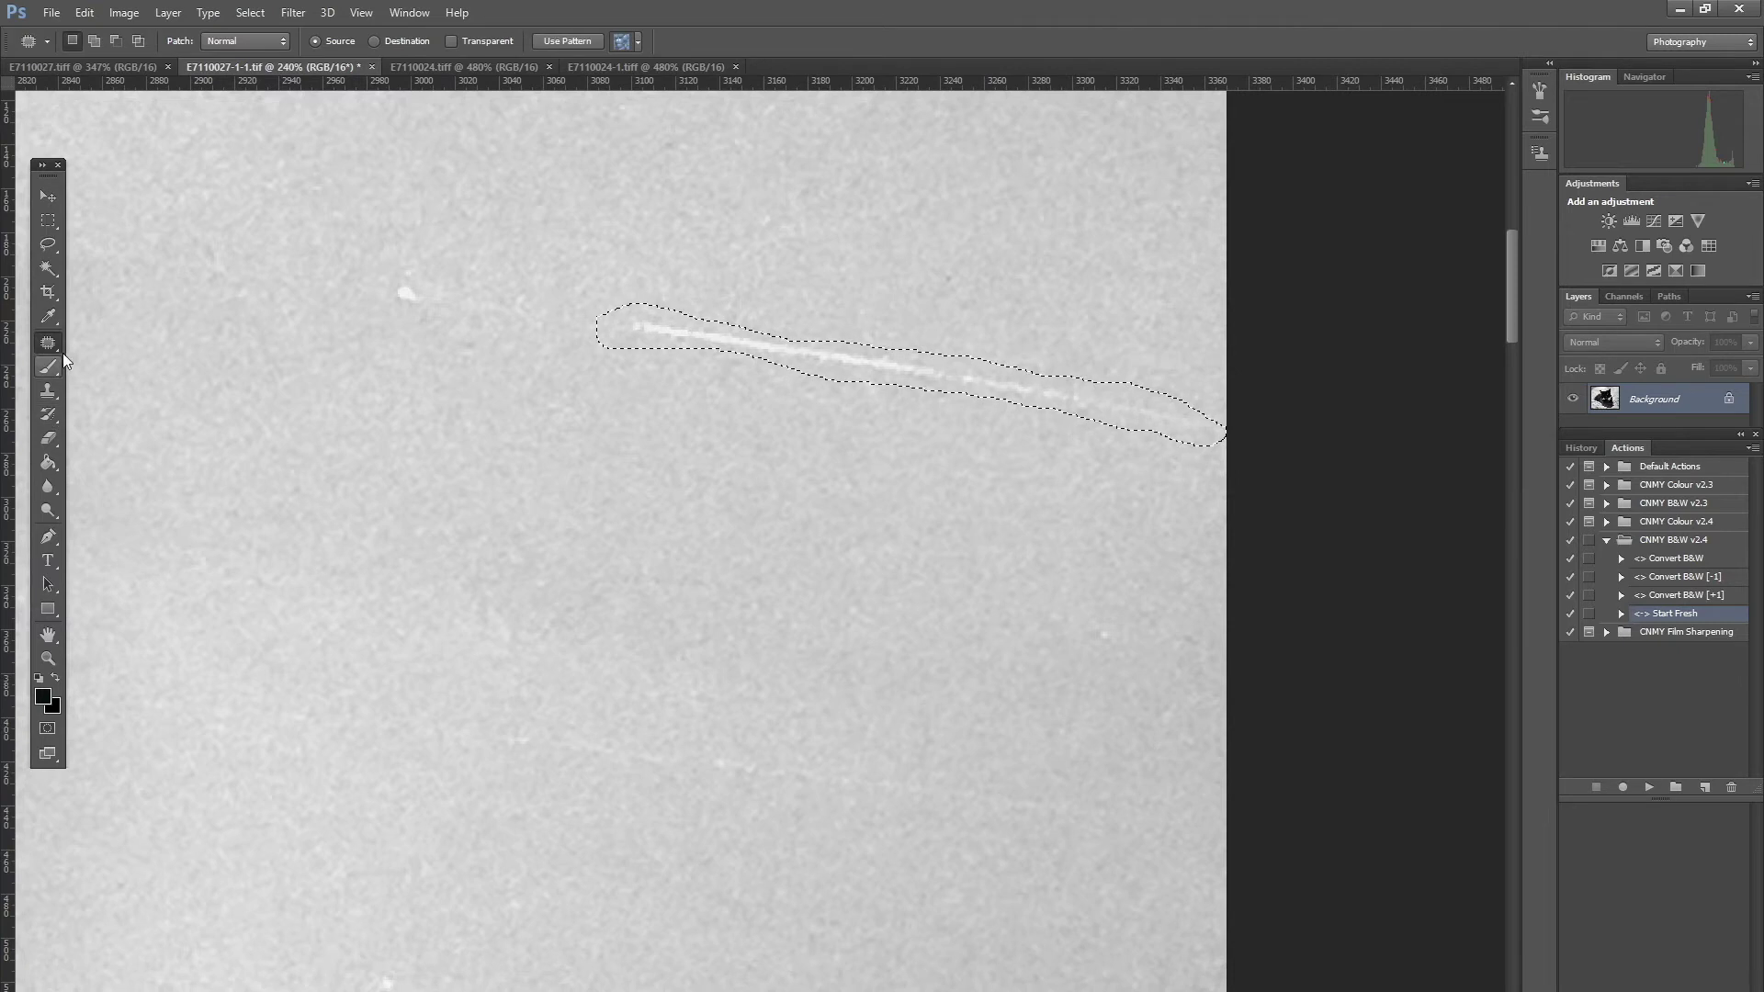
left_click_drag(867, 366, 865, 316)
key("ctrl+d")
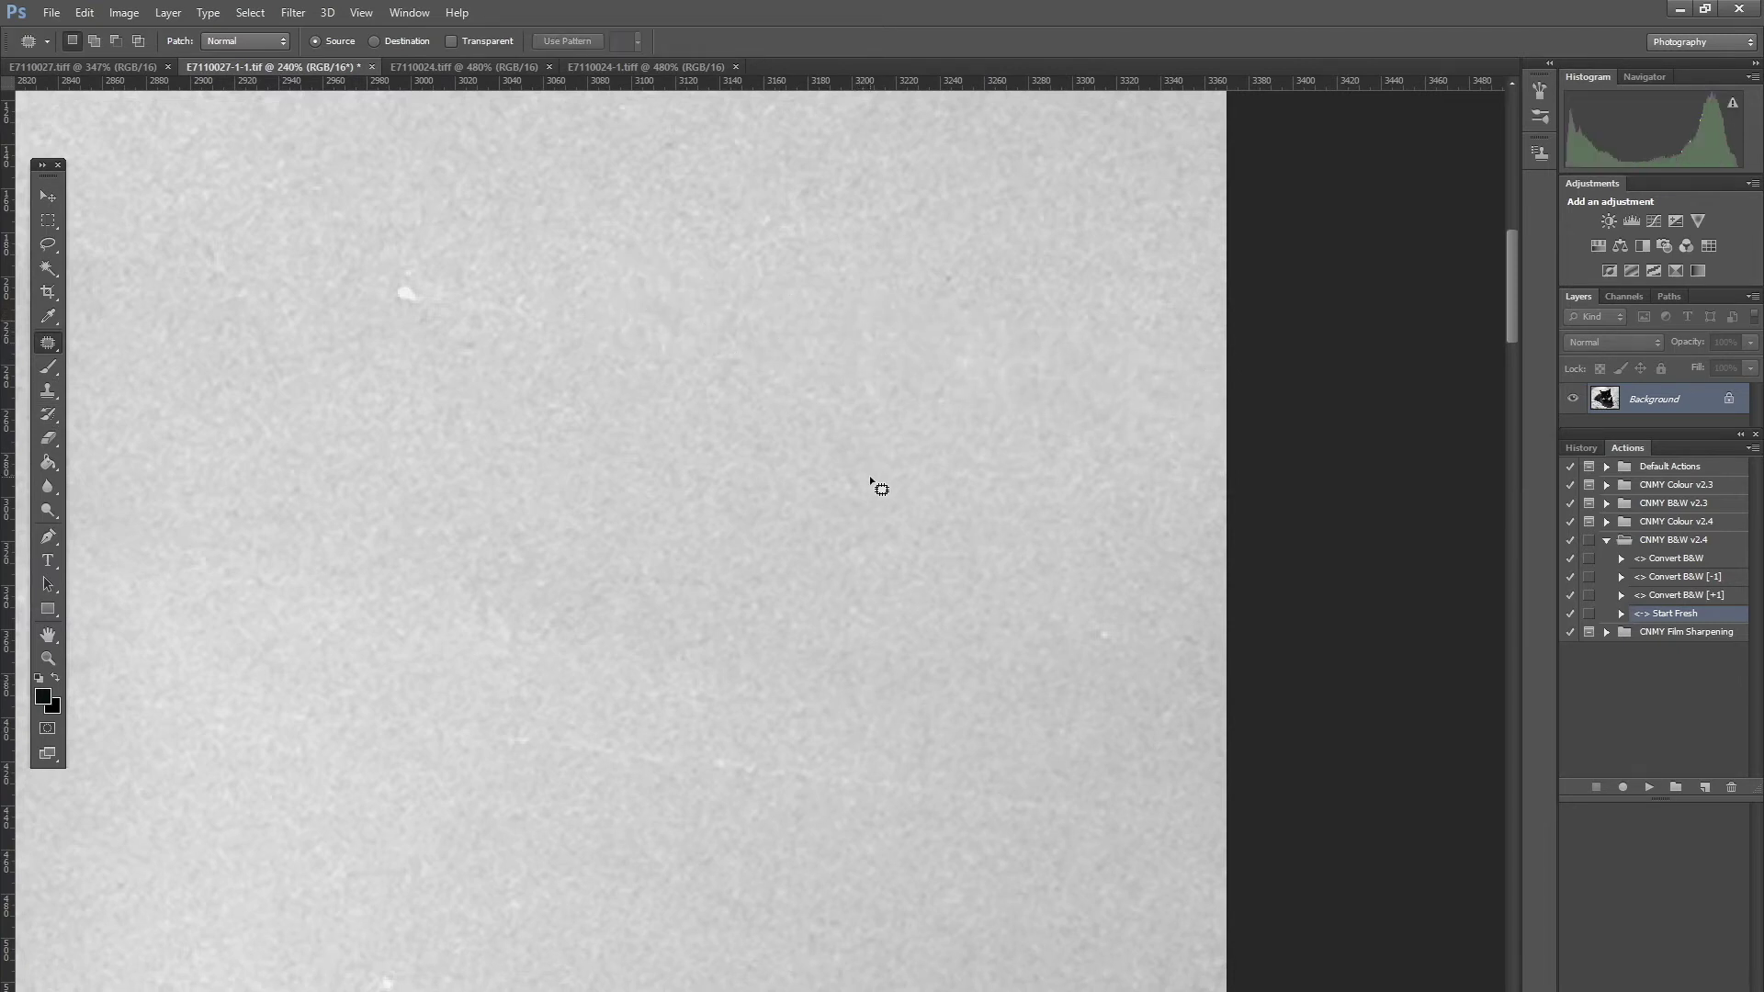
Step: Switch to the Polygonal Lasso and patch out the horizontal scratch over the dark fur between the ear's edge and the whiskers
scroll(869, 476, "down", 5)
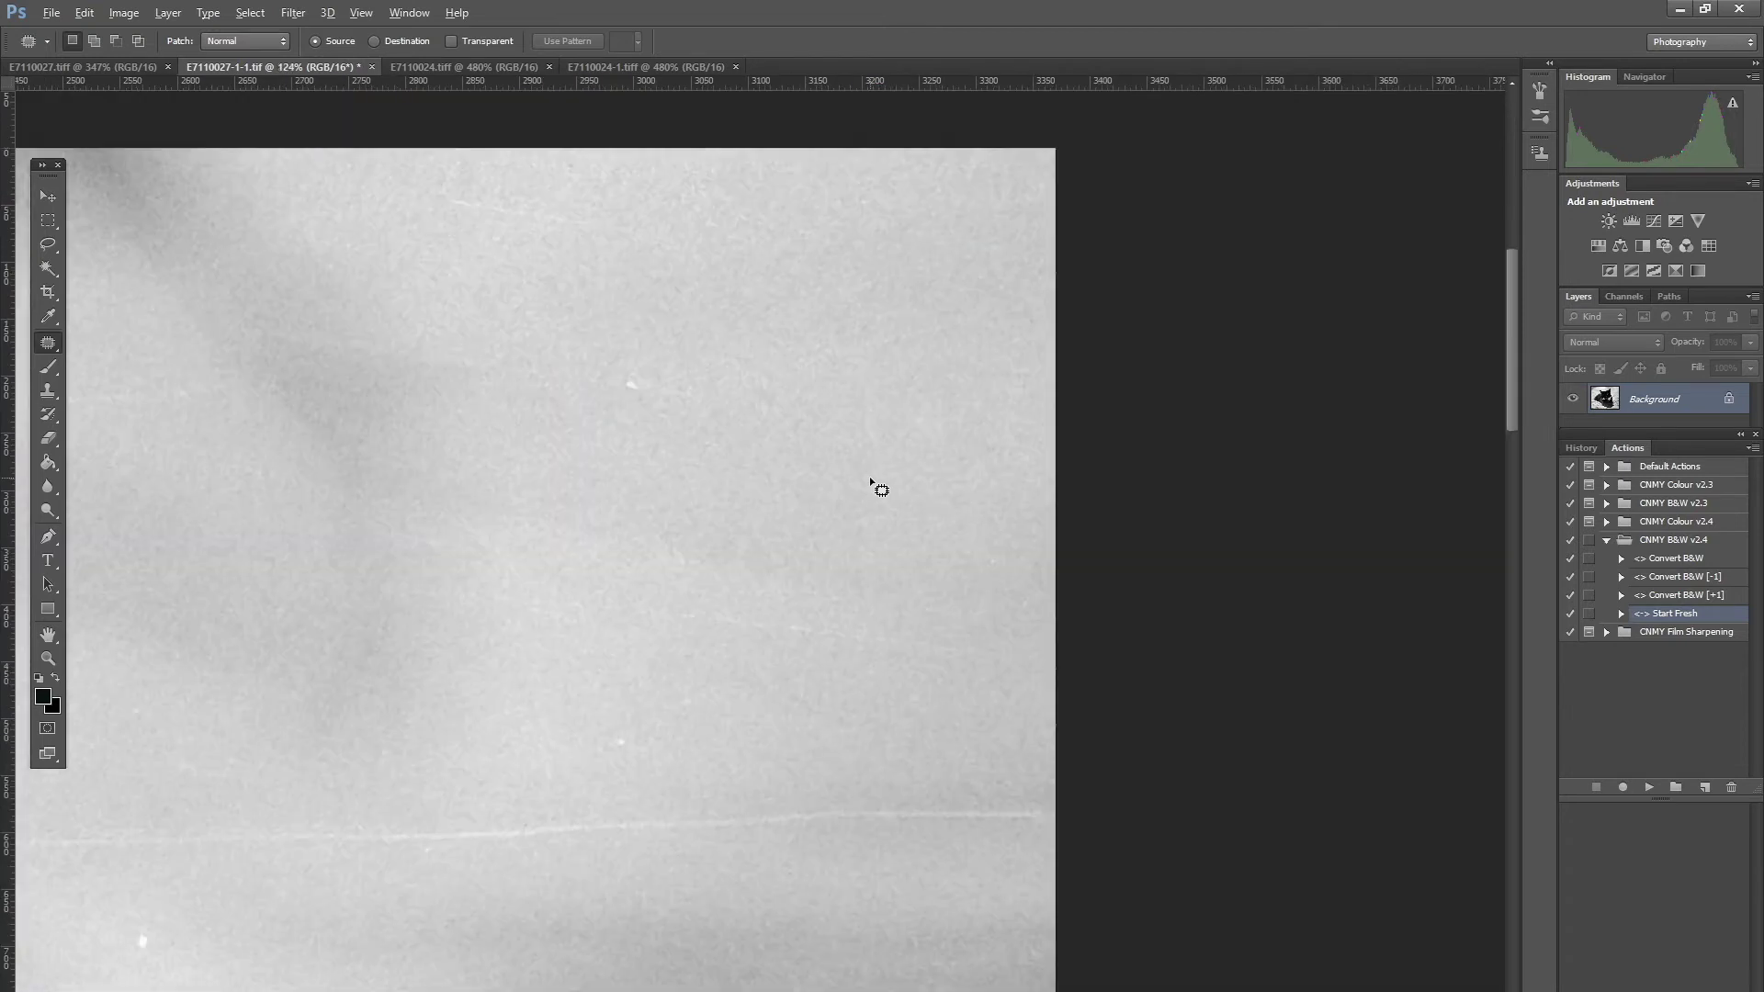
scroll(827, 496, "down", 2)
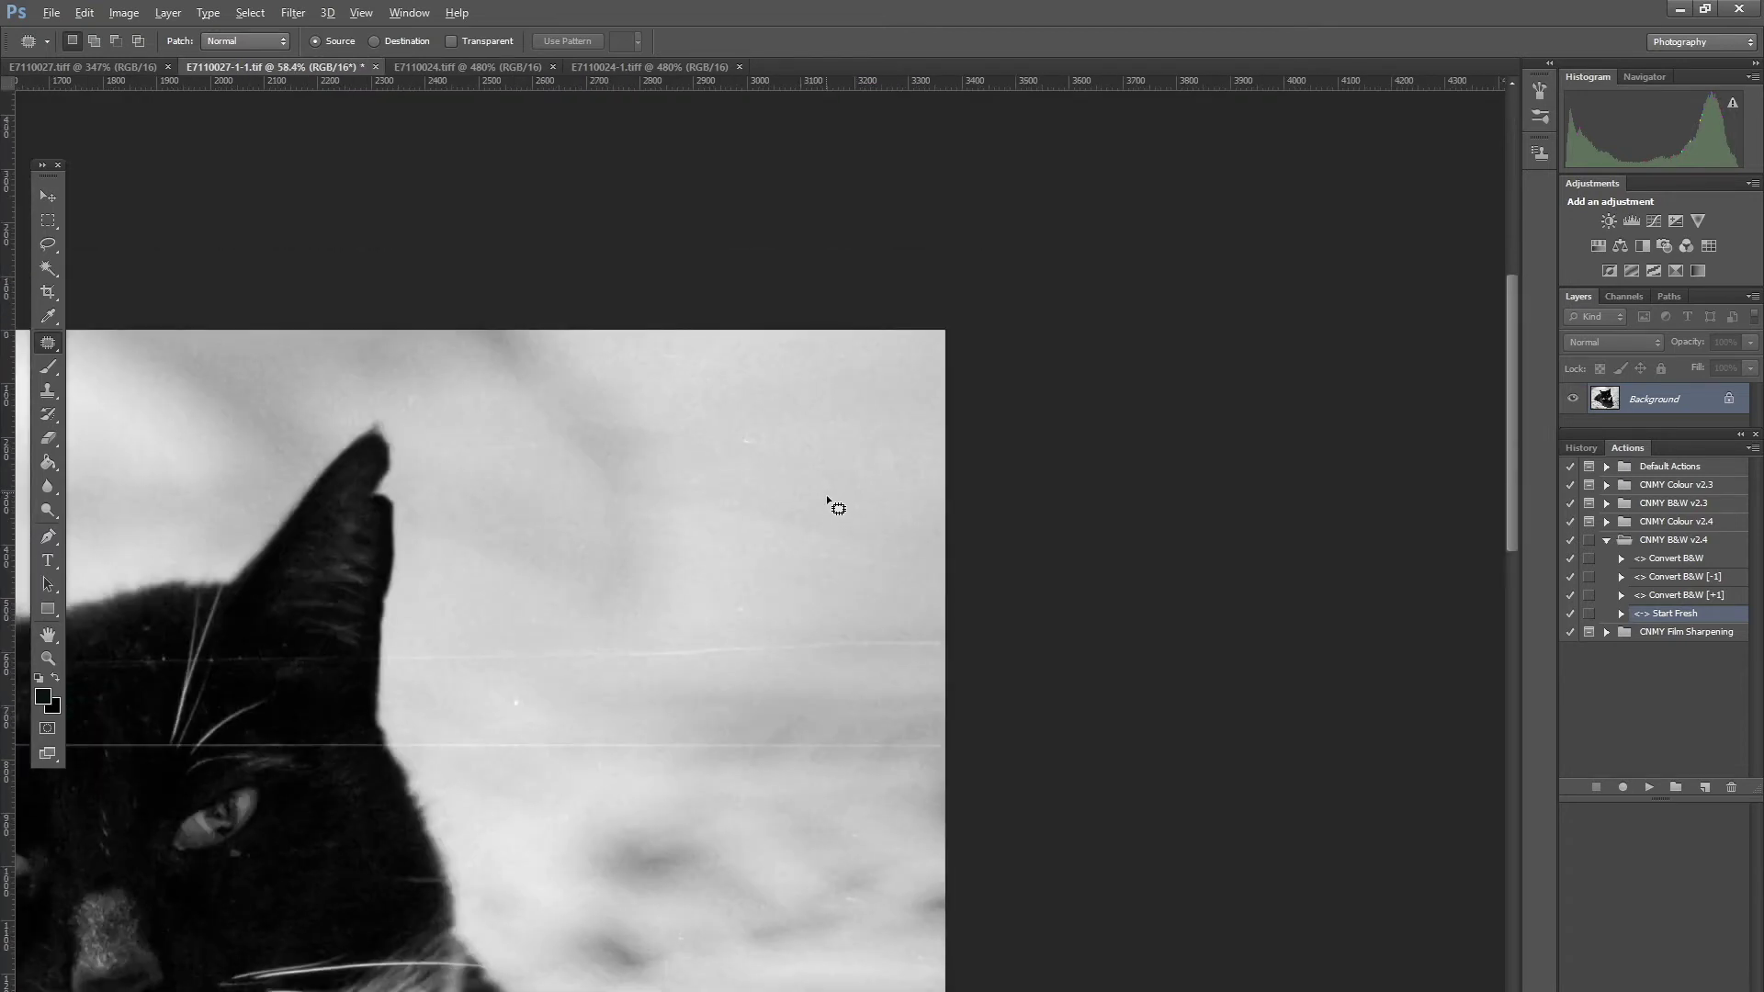
scroll(520, 548, "down", 2)
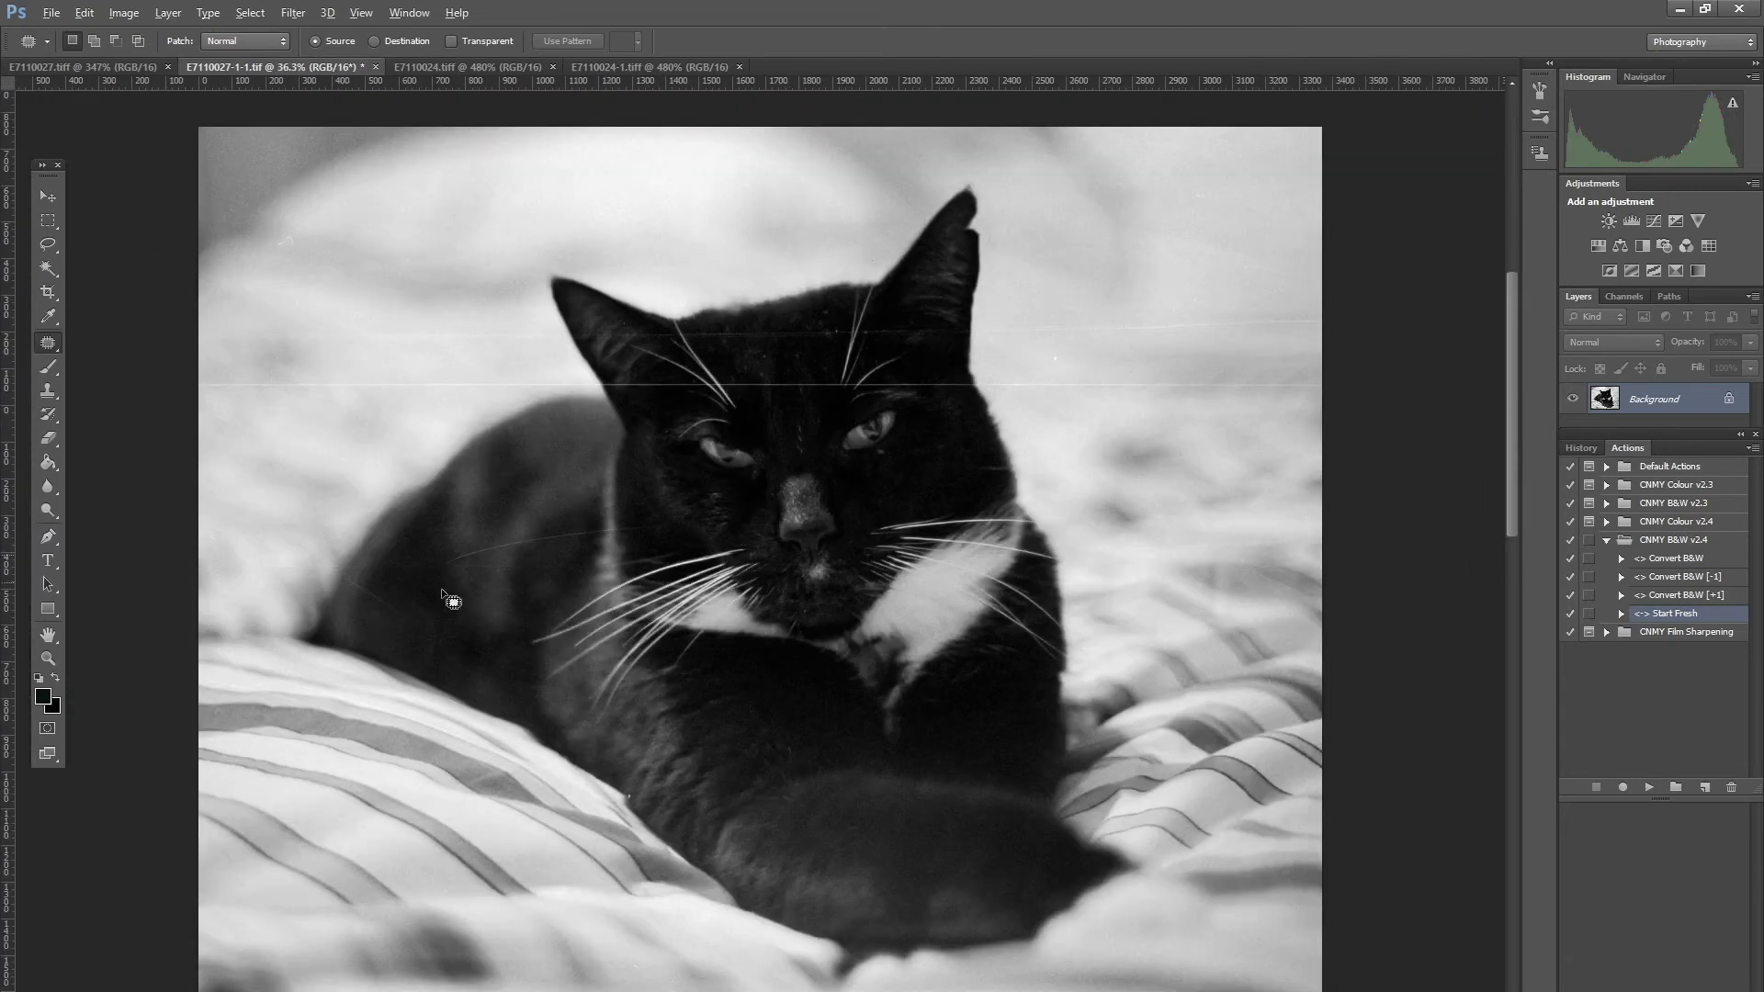
scroll(700, 383, "up", 2)
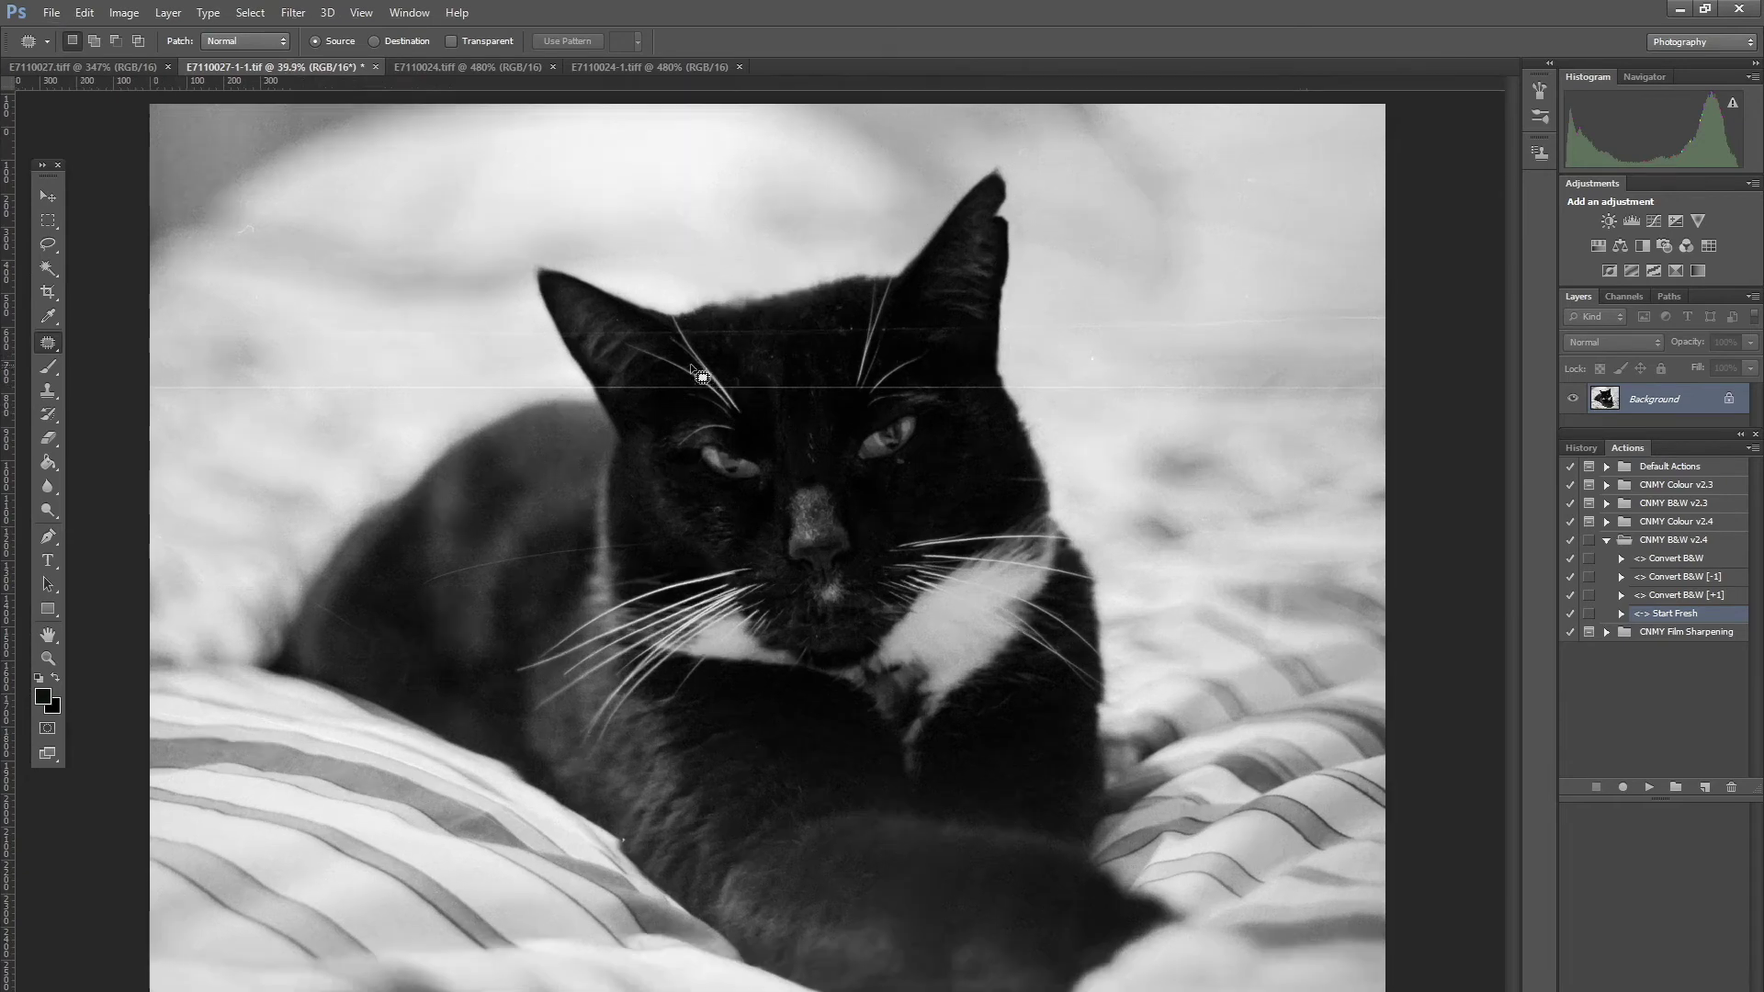
scroll(700, 383, "up", 2)
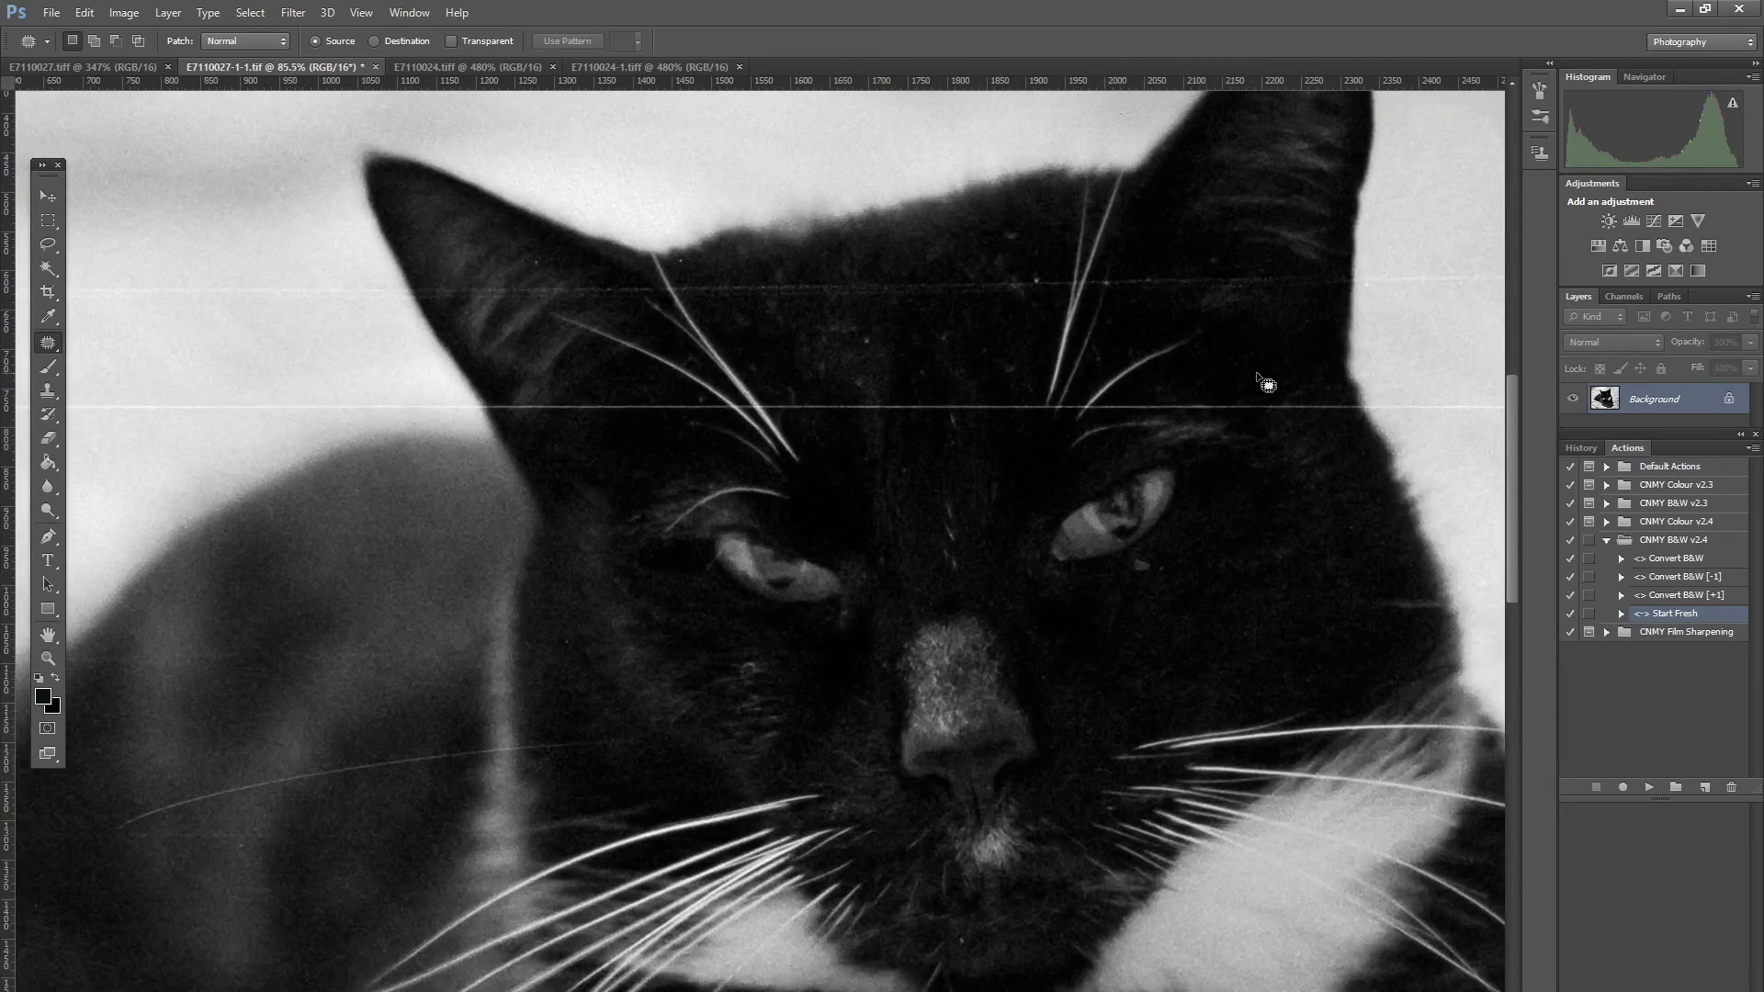
scroll(721, 416, "up", 2)
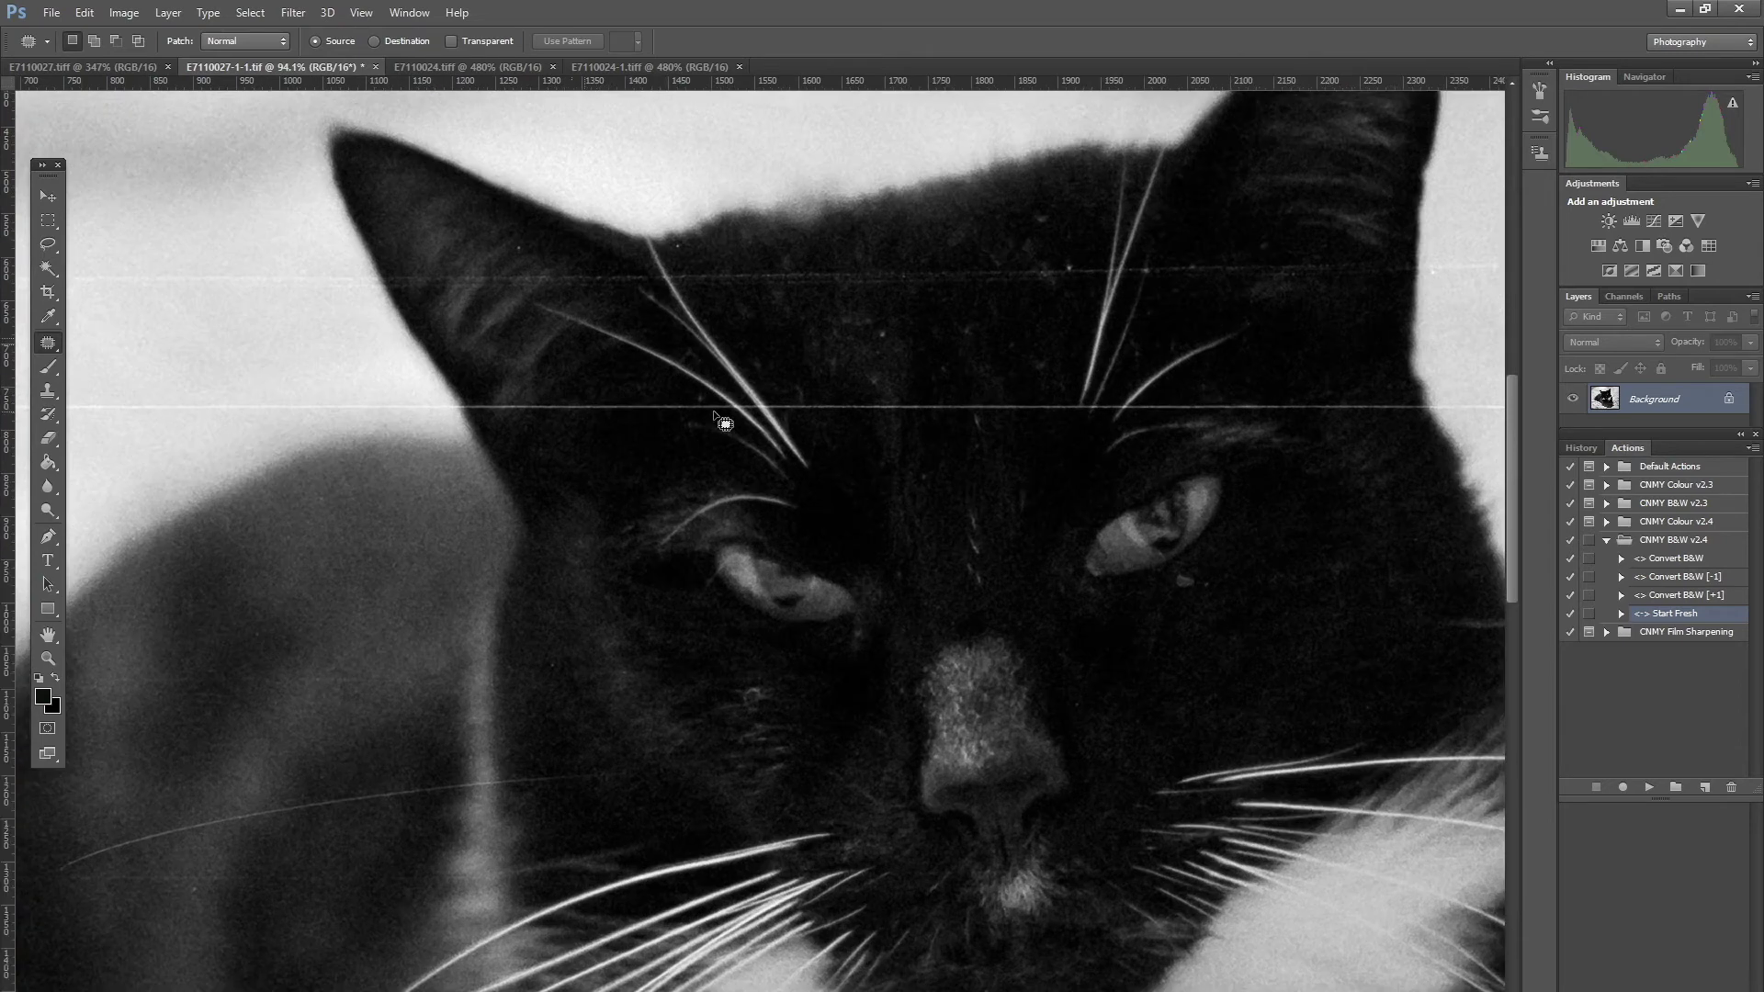
scroll(699, 404, "up", 2)
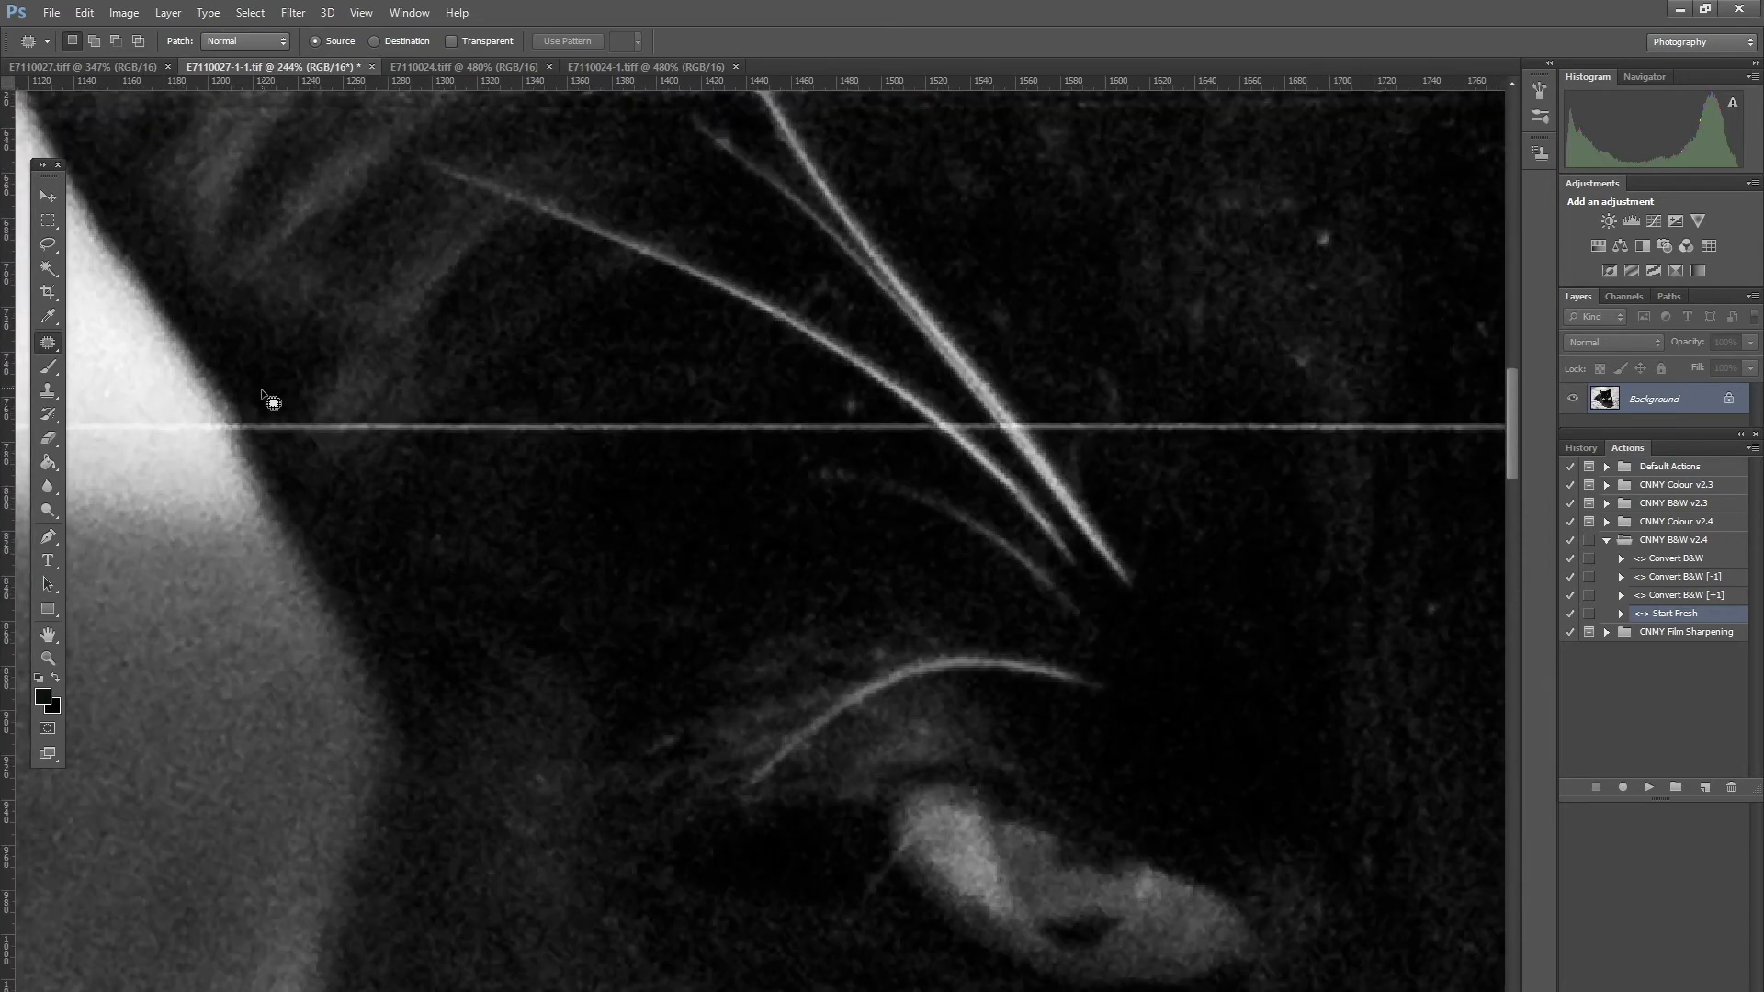
left_click(44, 227)
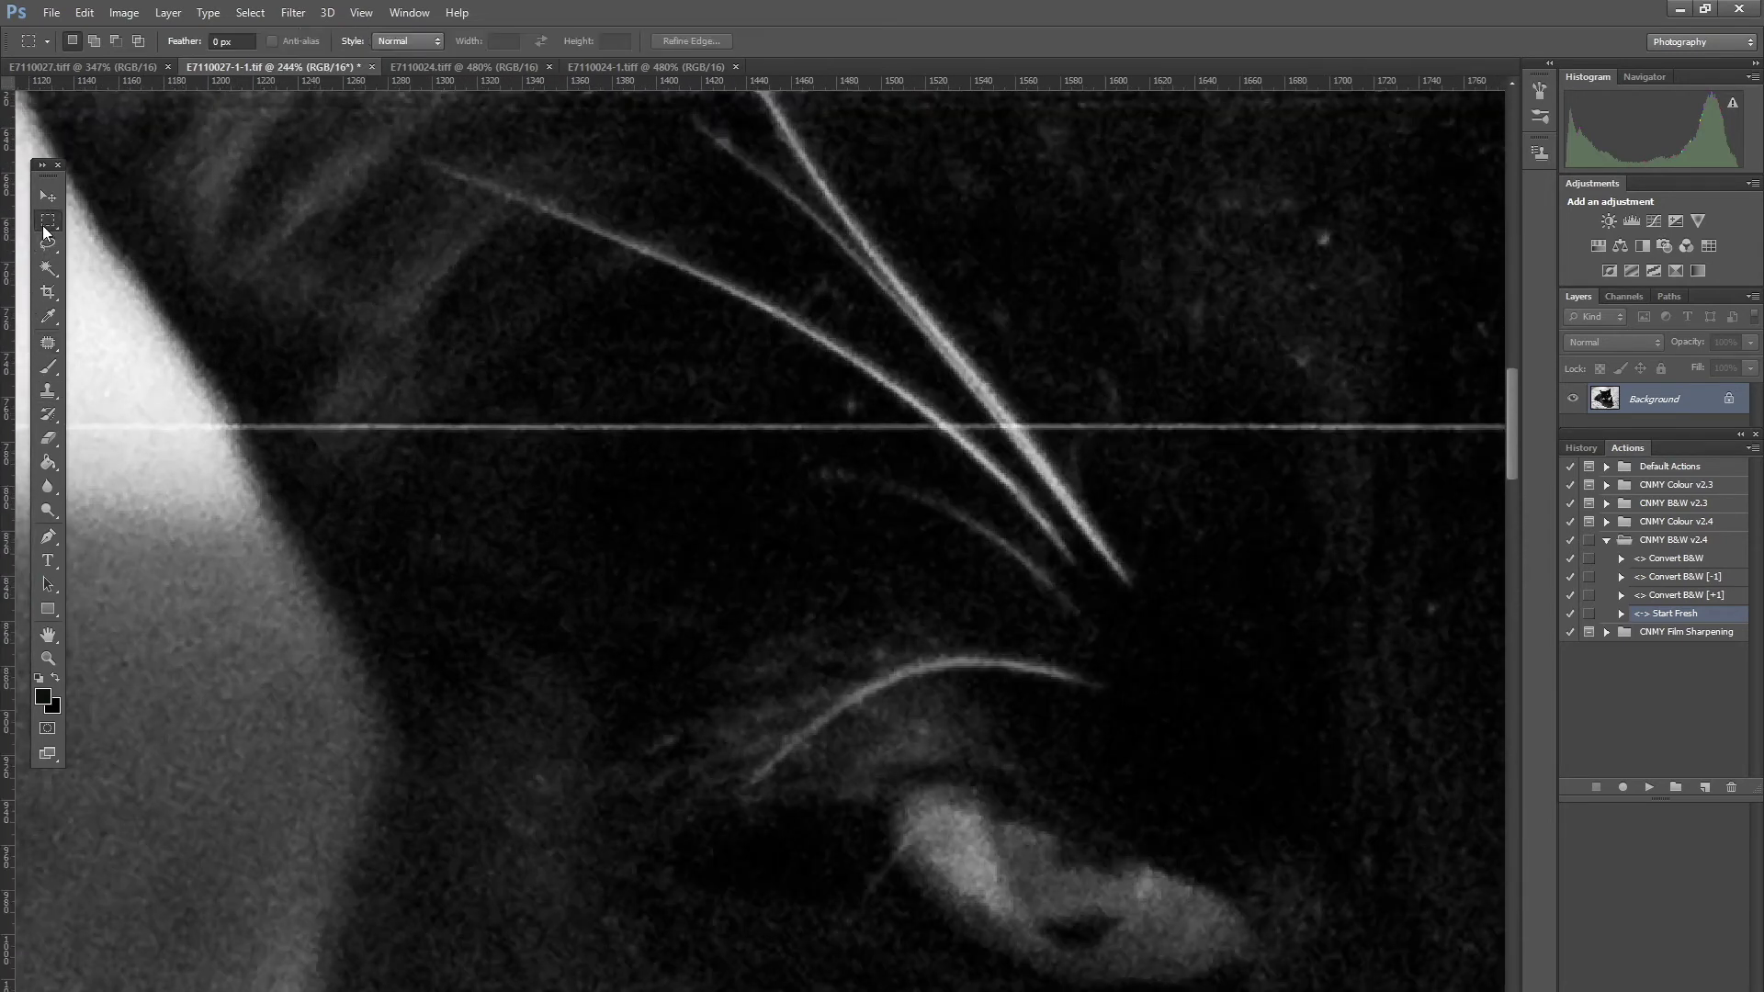
right_click(53, 229)
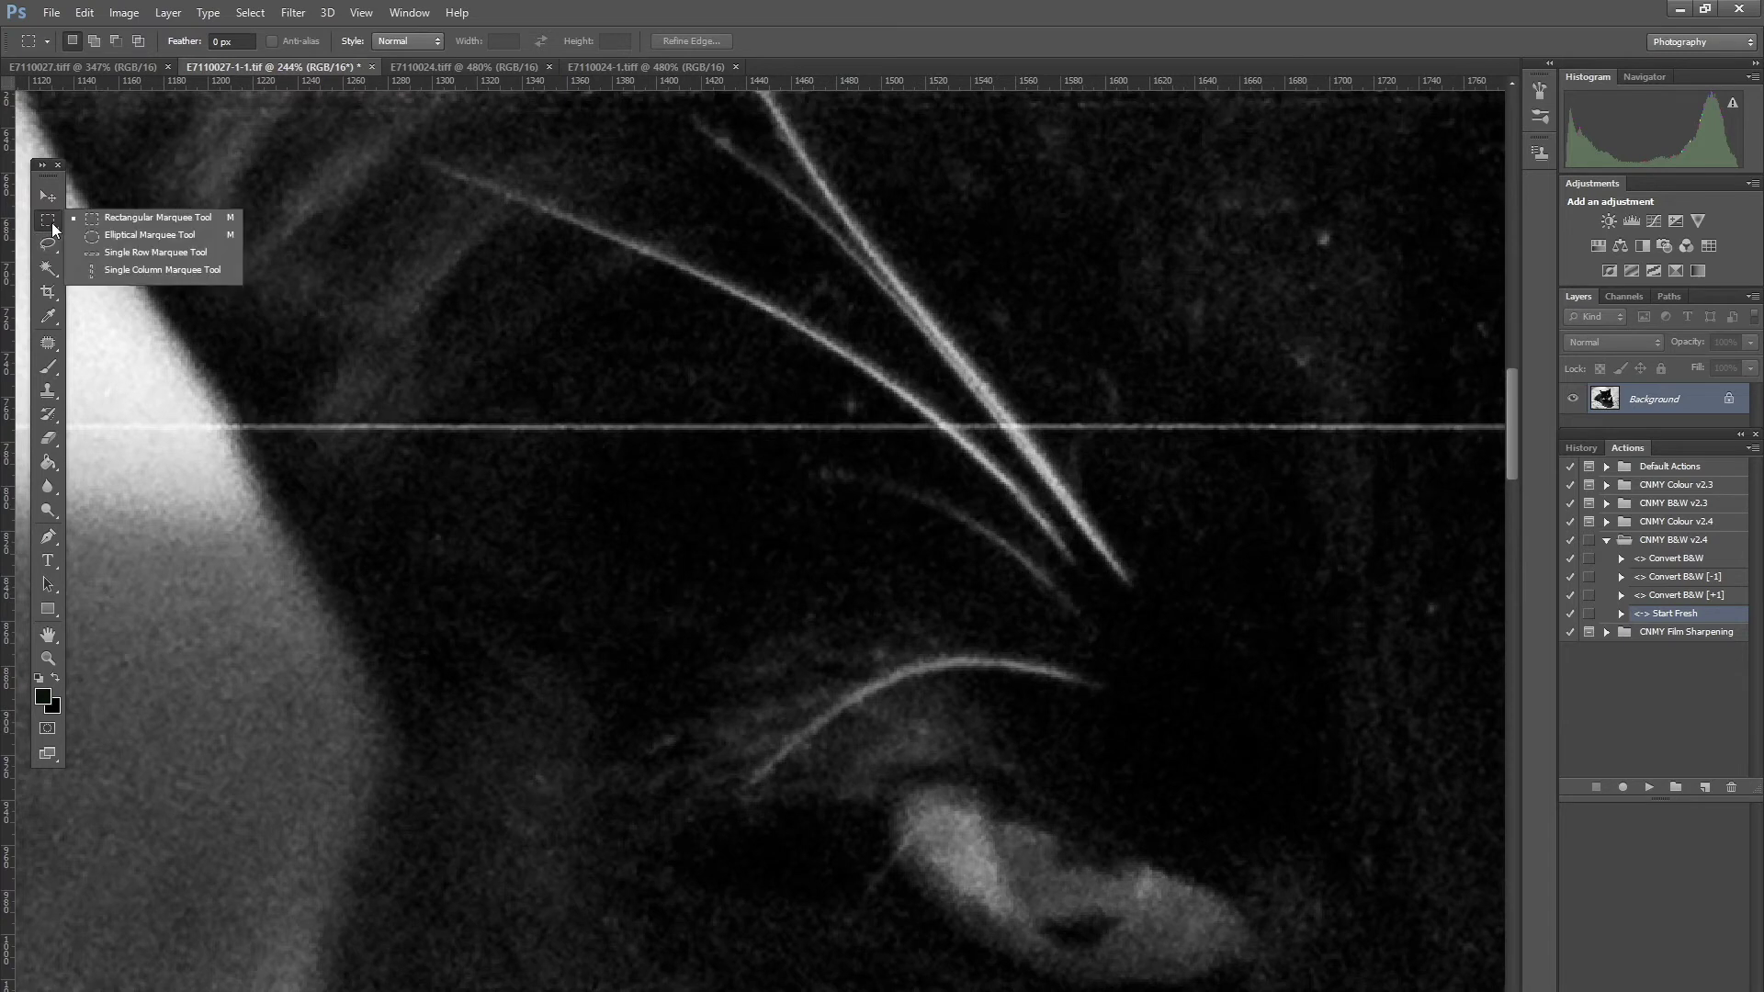
left_click(48, 244)
right_click(48, 245)
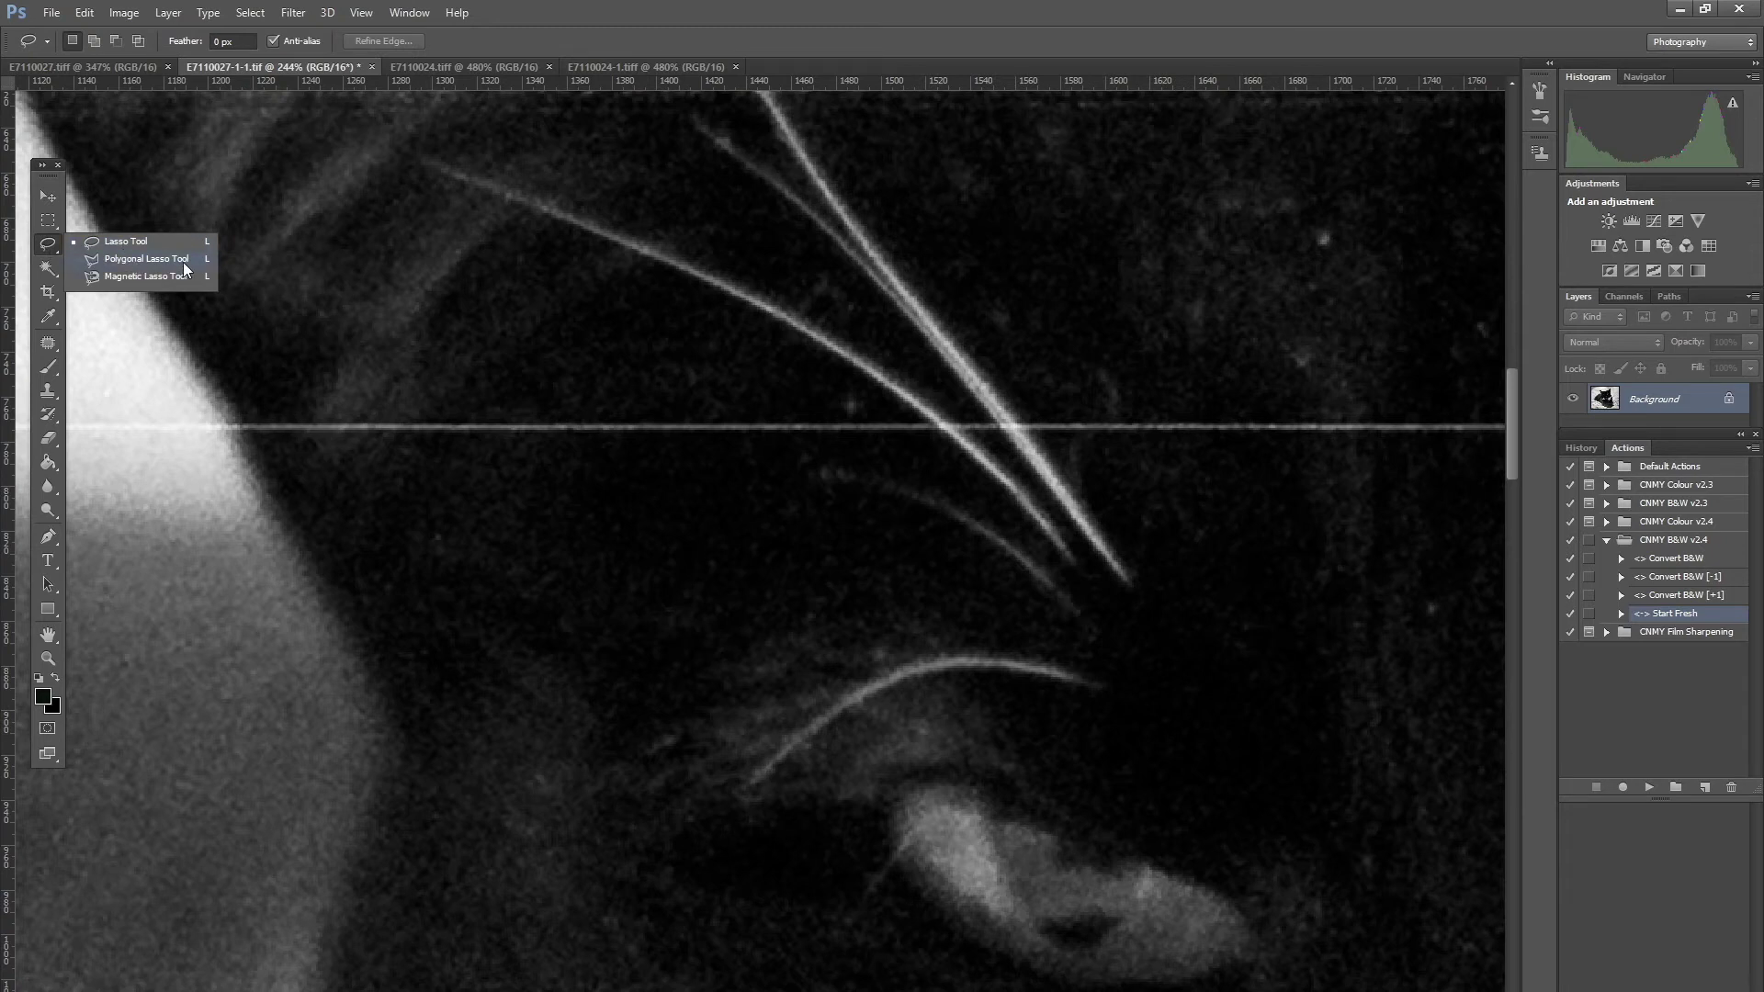
left_click(146, 258)
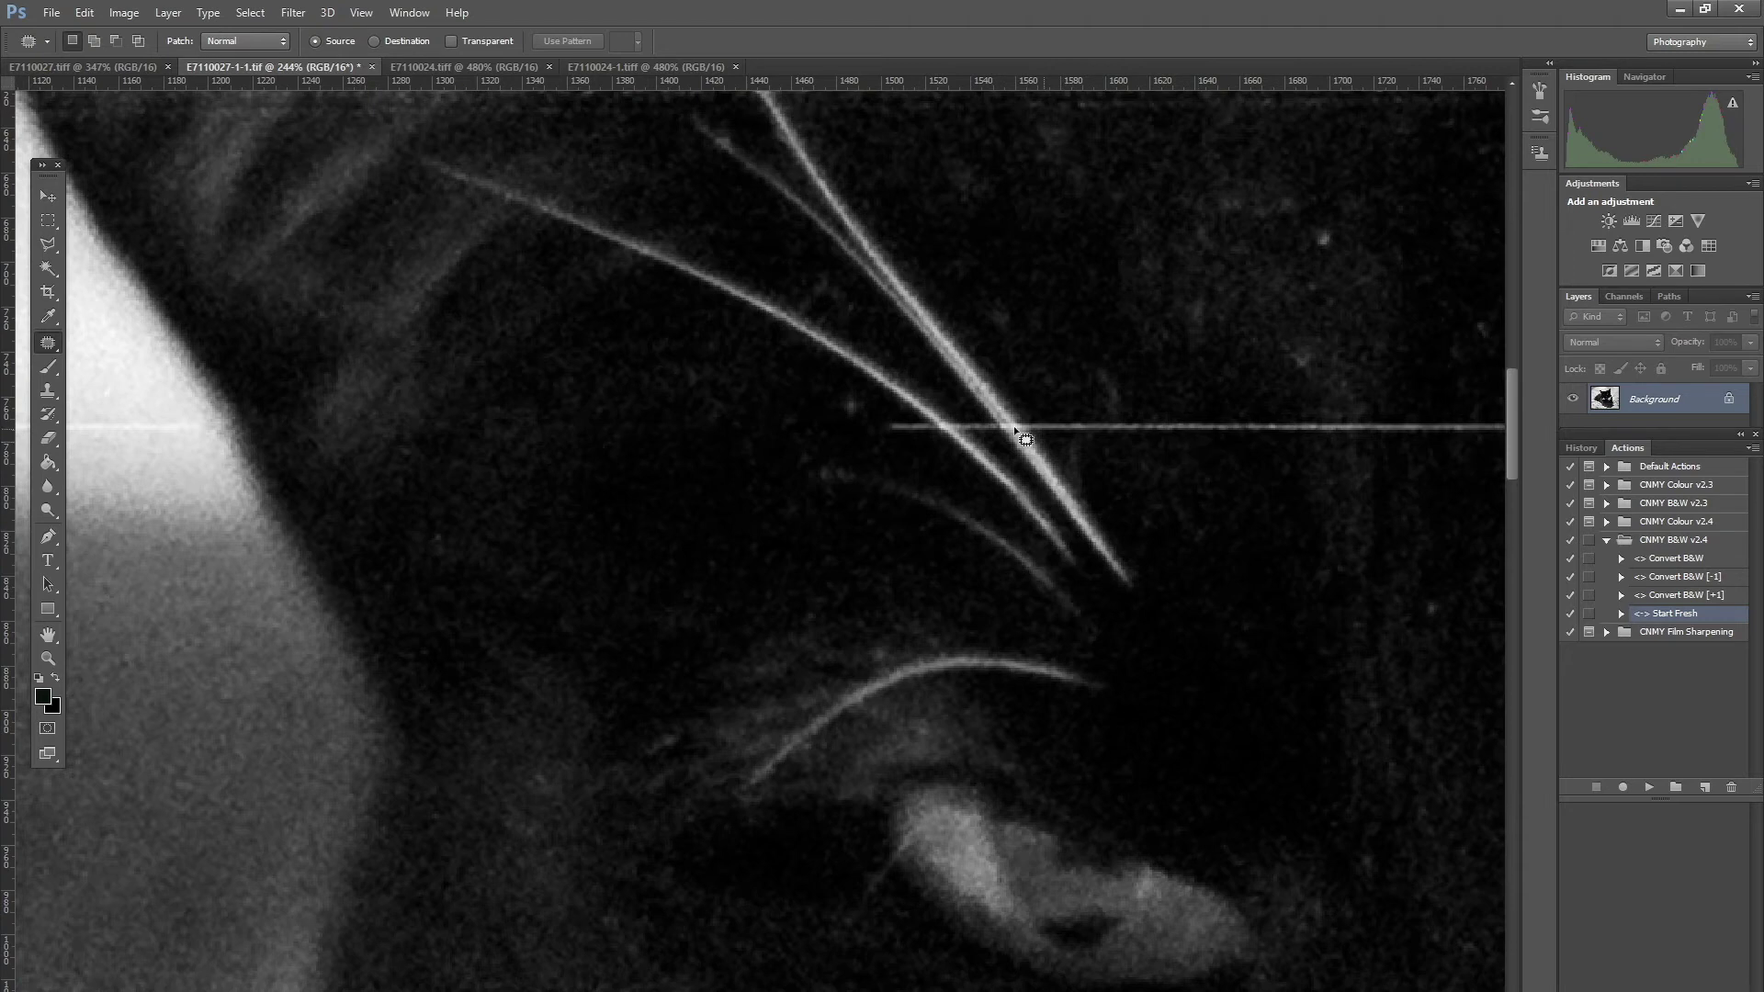
Step: Patch the small speck beside the brow whiskers, then patch the scratch crossing the lower whisker from farther down that whisker, and deselect
mouse_move(862, 413)
left_mouse_down()
mouse_move(836, 403)
mouse_move(860, 412)
left_mouse_up()
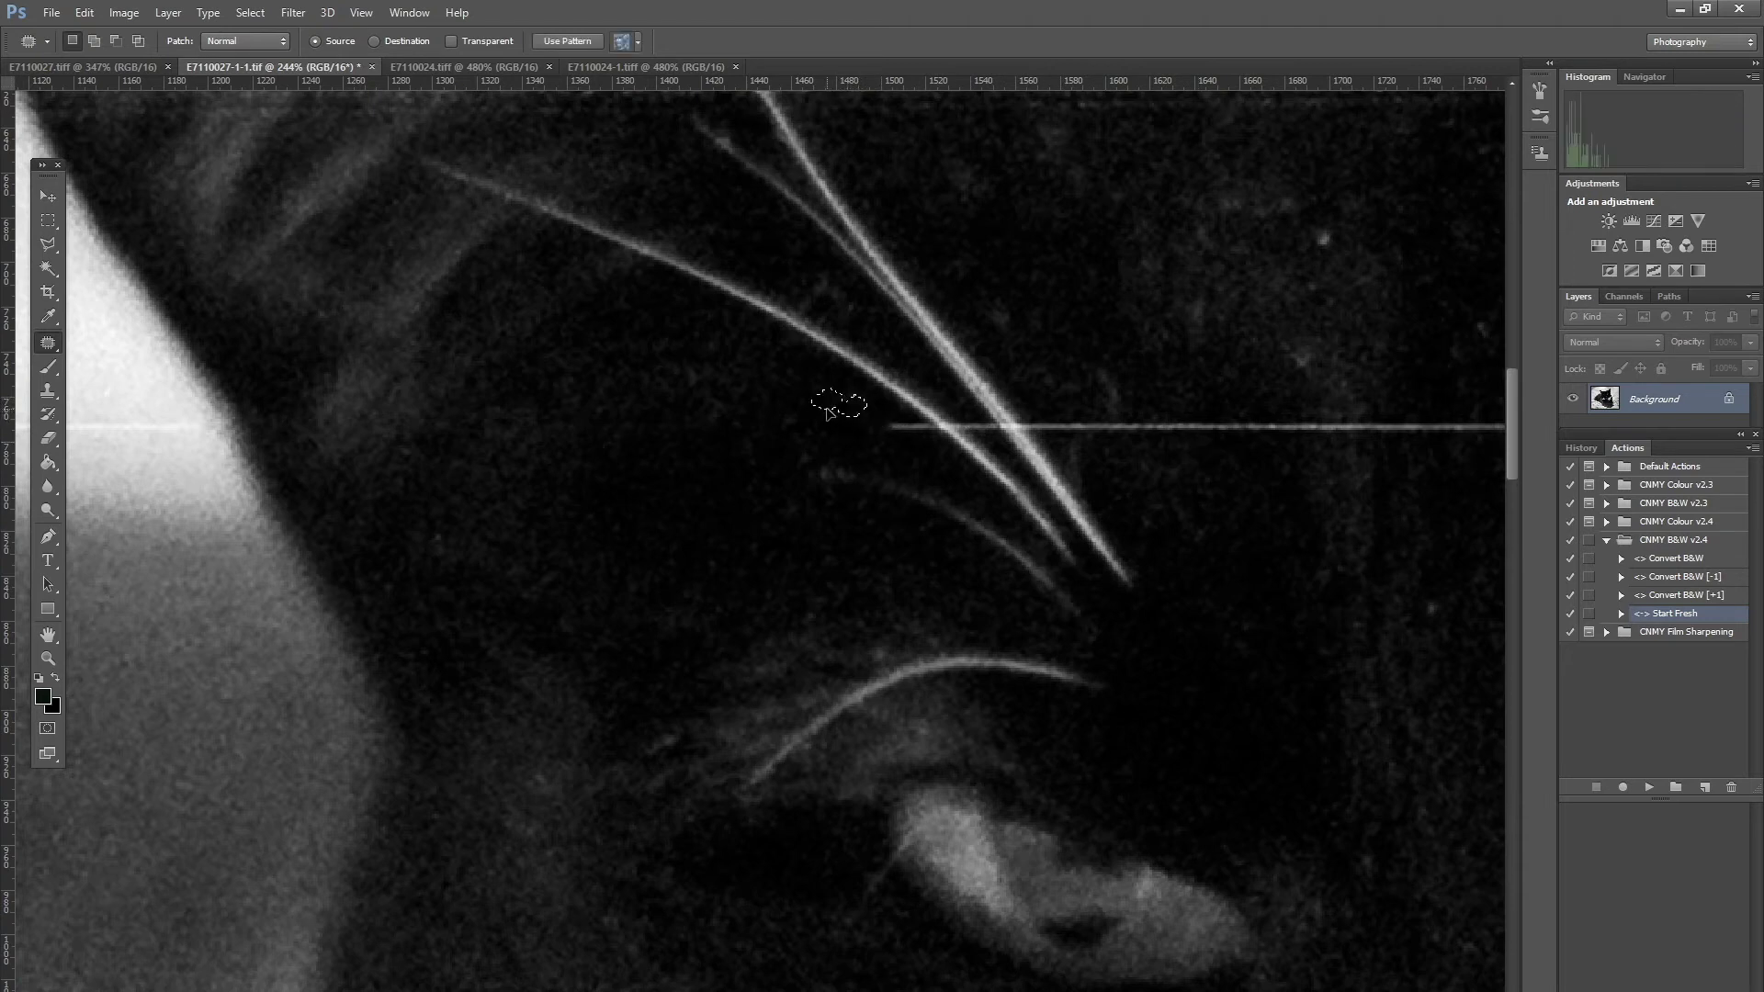
left_click(851, 437)
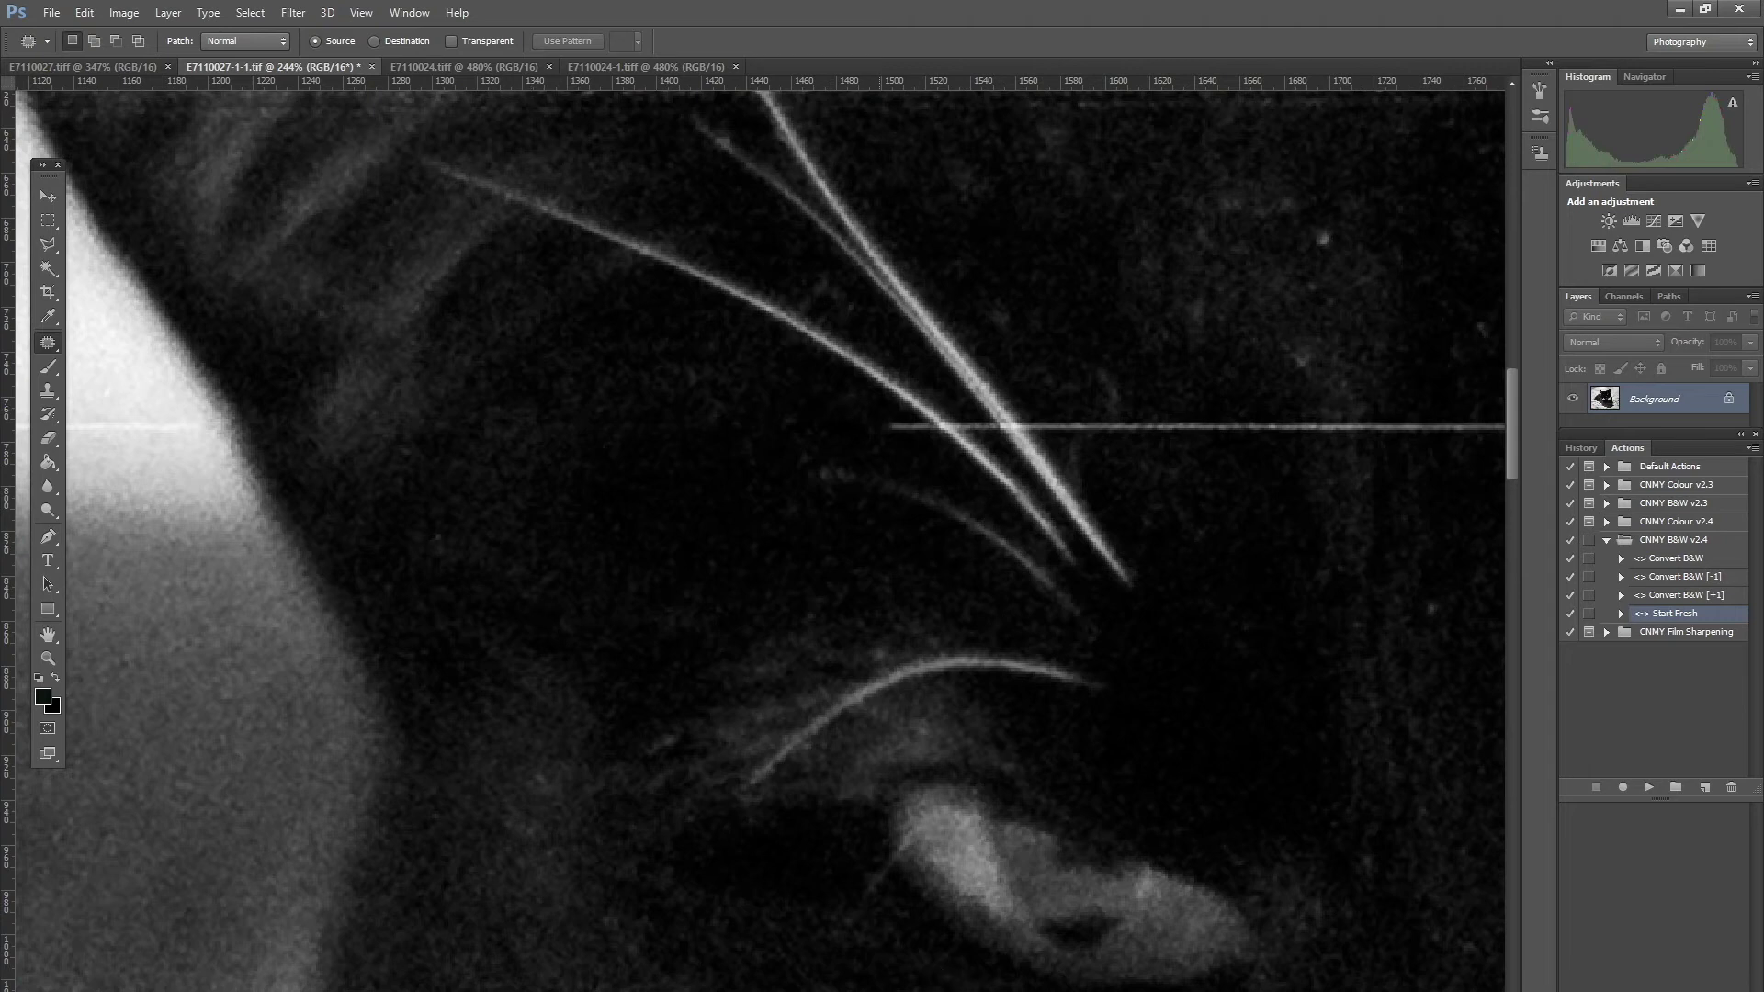
scroll(687, 688, "right", 5)
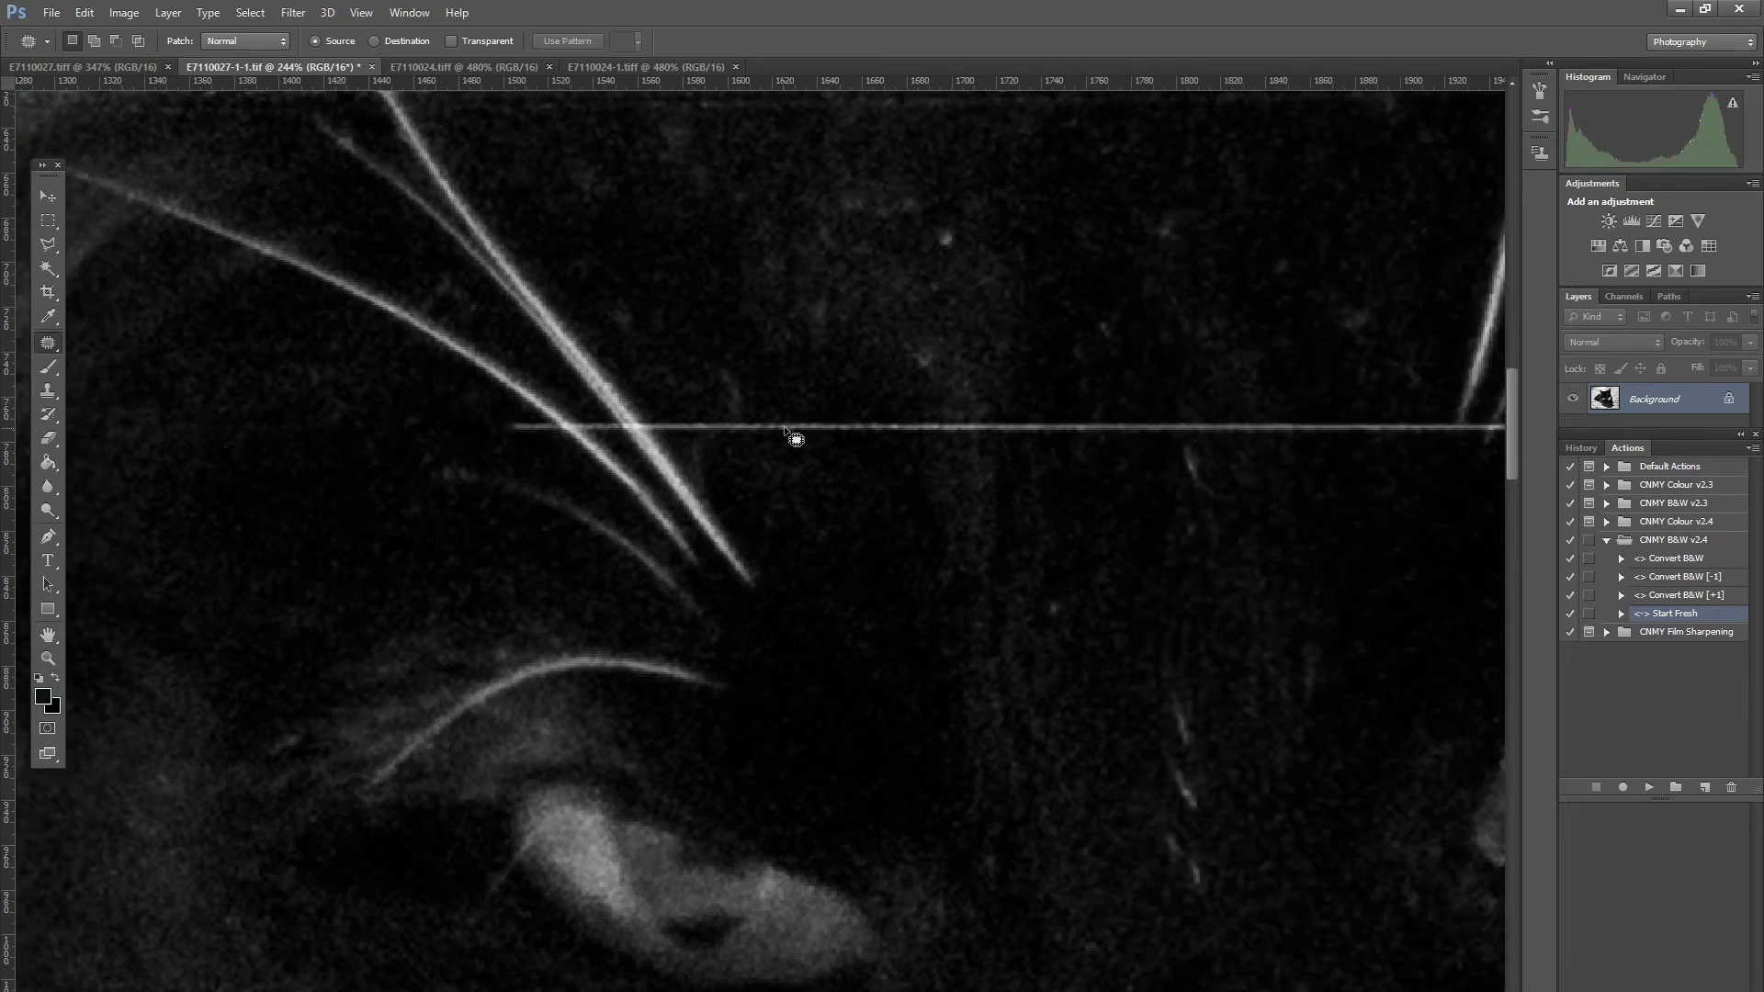
scroll(796, 439, "up", 2)
scroll(553, 408, "up", 3)
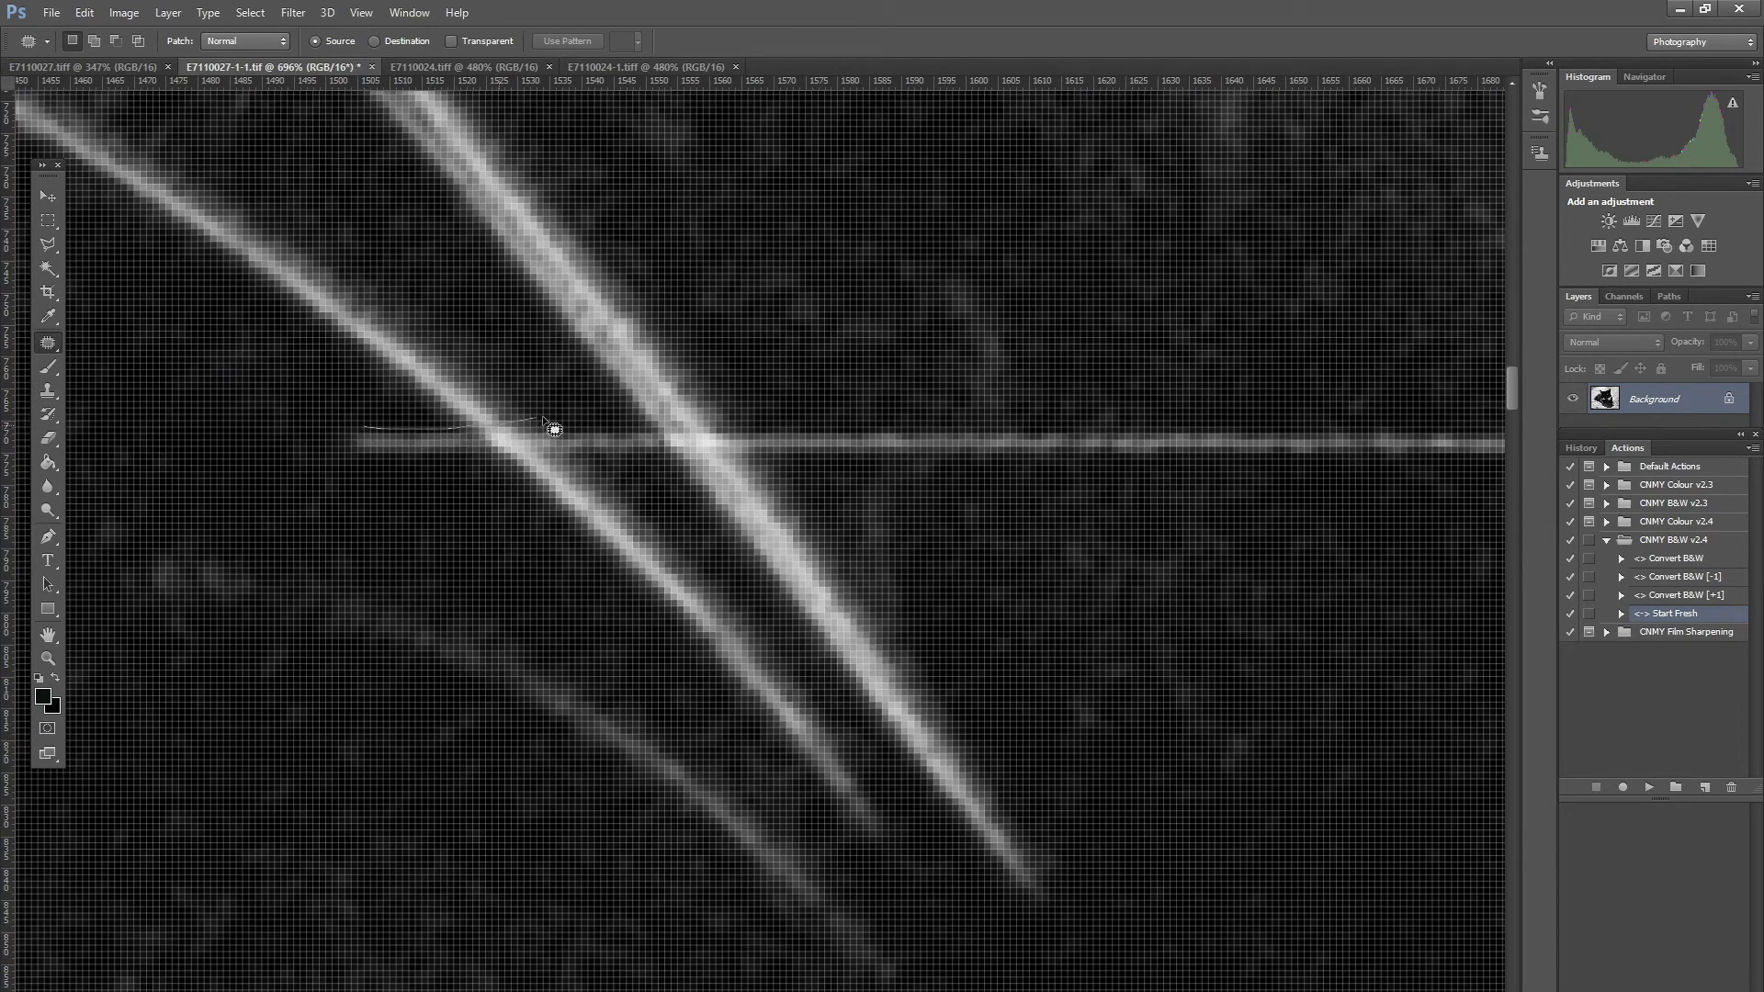
mouse_move(543, 418)
left_mouse_down()
mouse_move(638, 429)
mouse_move(646, 456)
mouse_move(490, 475)
mouse_move(345, 451)
mouse_move(378, 438)
left_mouse_up()
mouse_move(512, 448)
left_mouse_down()
mouse_move(544, 504)
mouse_move(598, 522)
mouse_move(580, 509)
left_mouse_up()
key("ctrl+d")
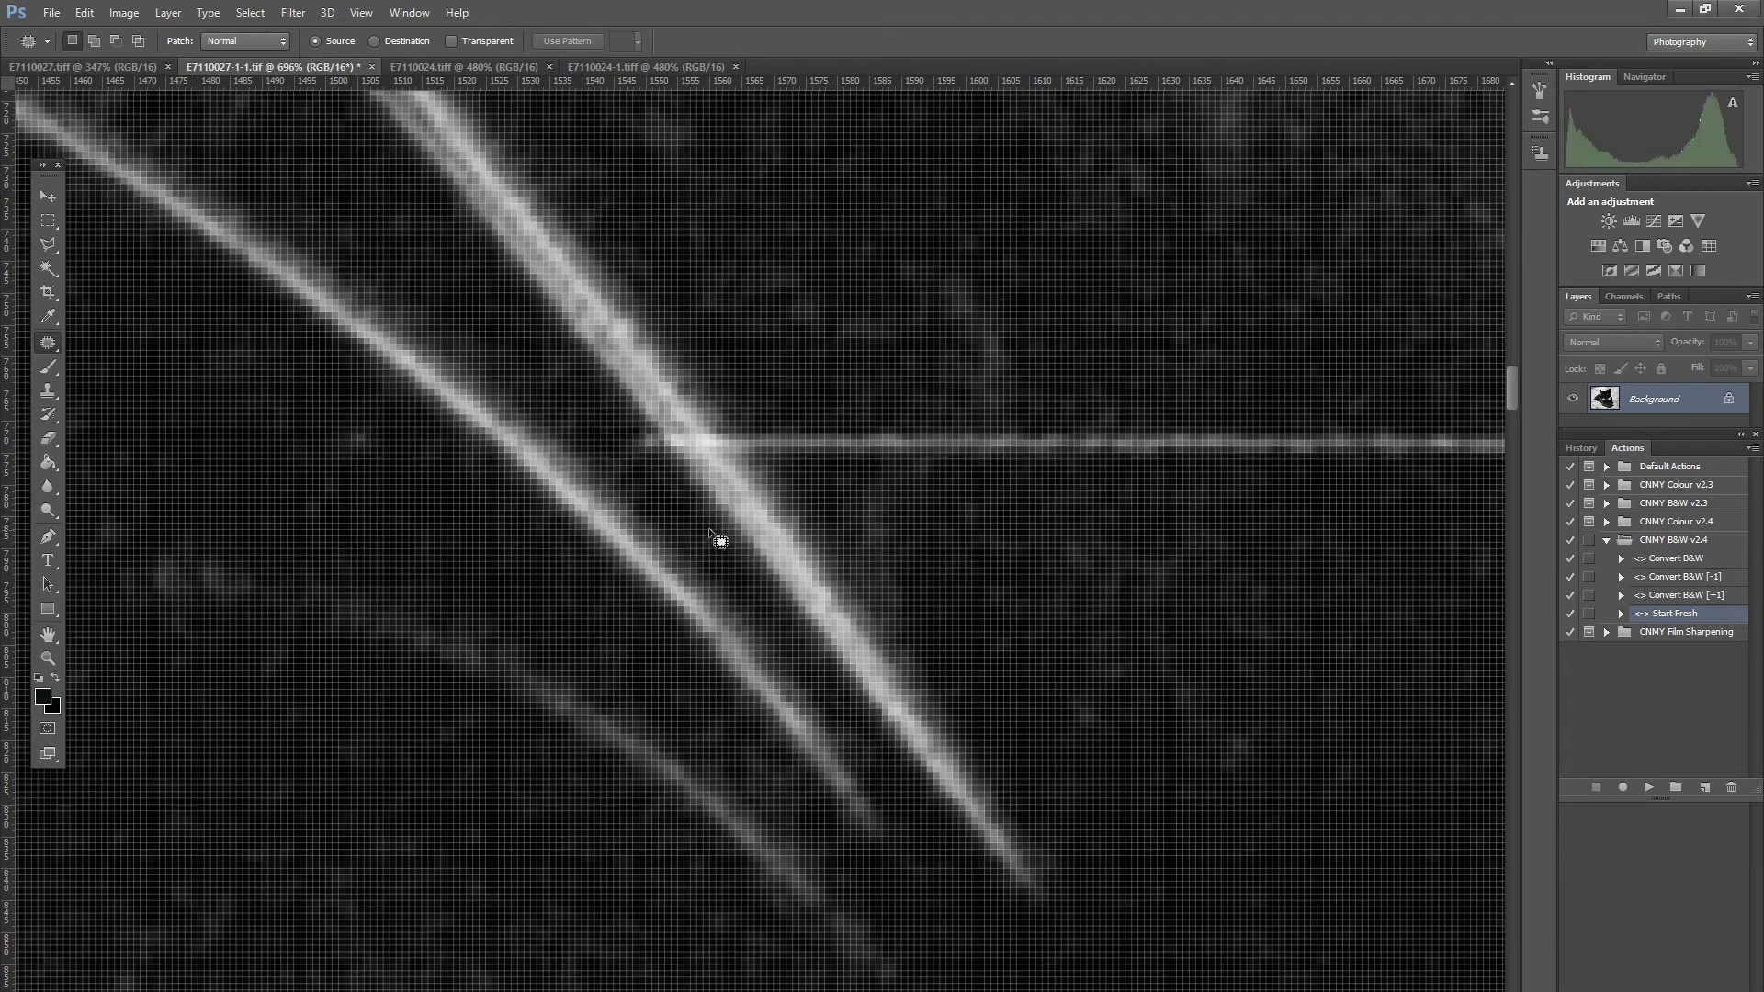
Step: Outline the scratch where it crosses the thick upper whisker and continues over the fur with a narrow Polygonal Lasso selection
scroll(721, 542, "down", 5)
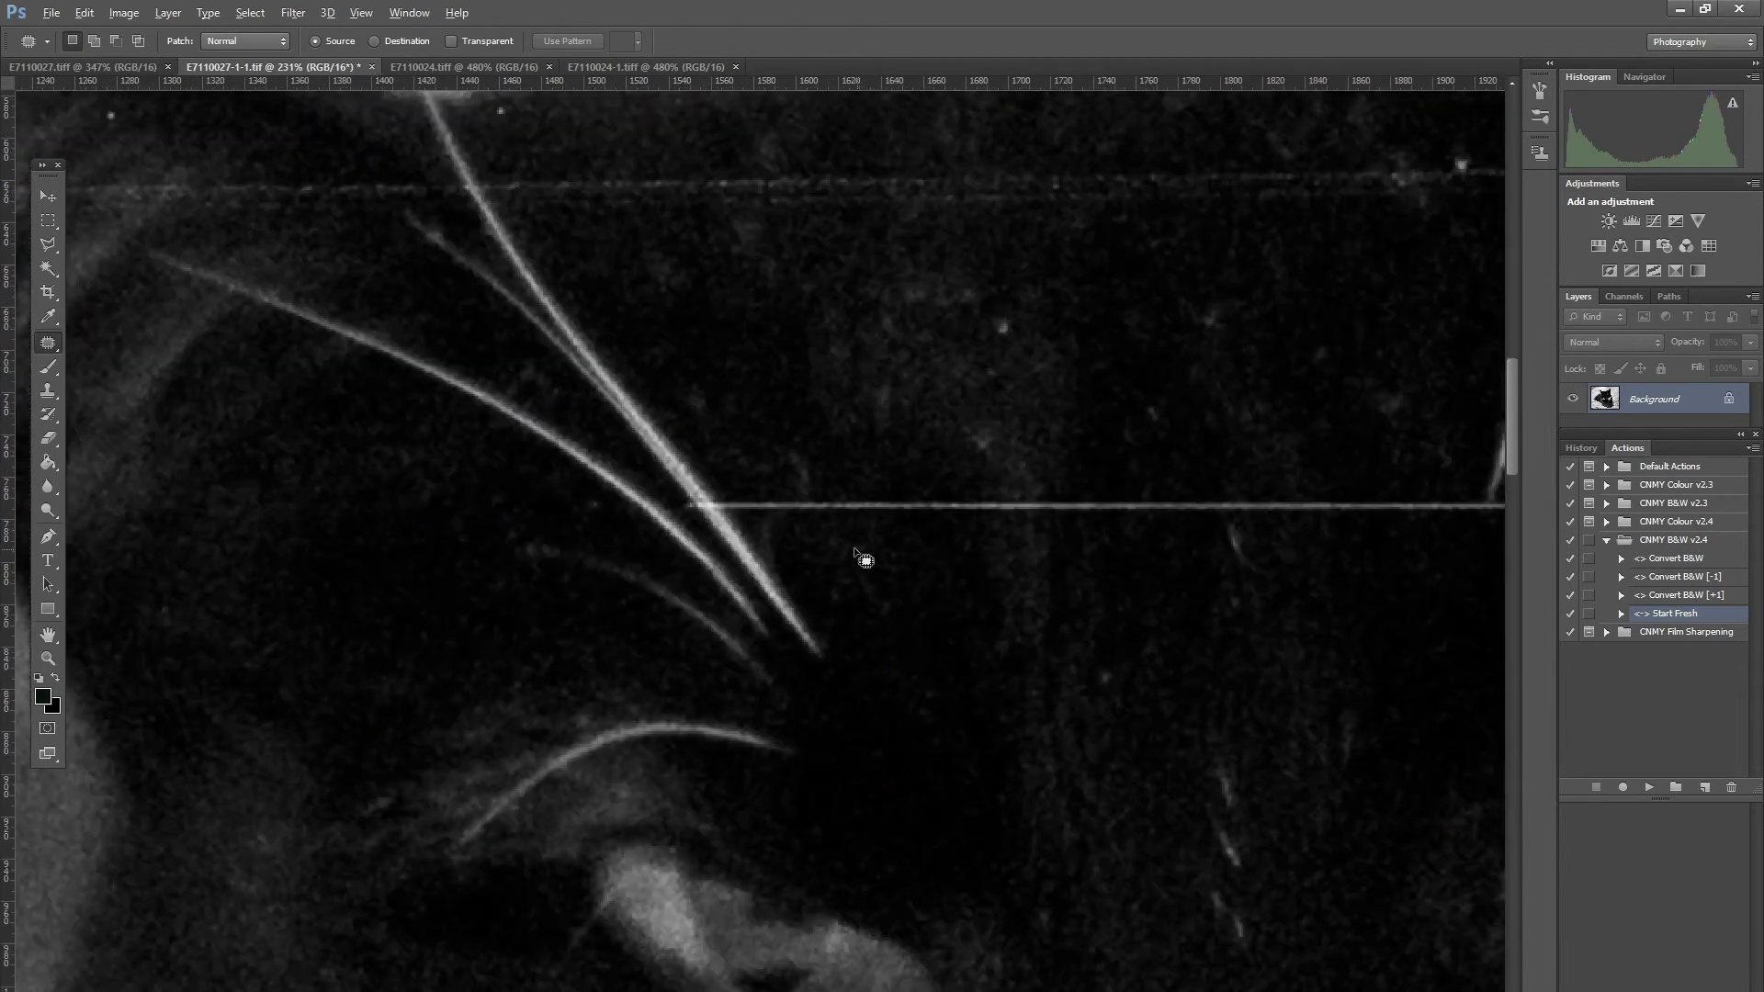
scroll(777, 492, "up", 4)
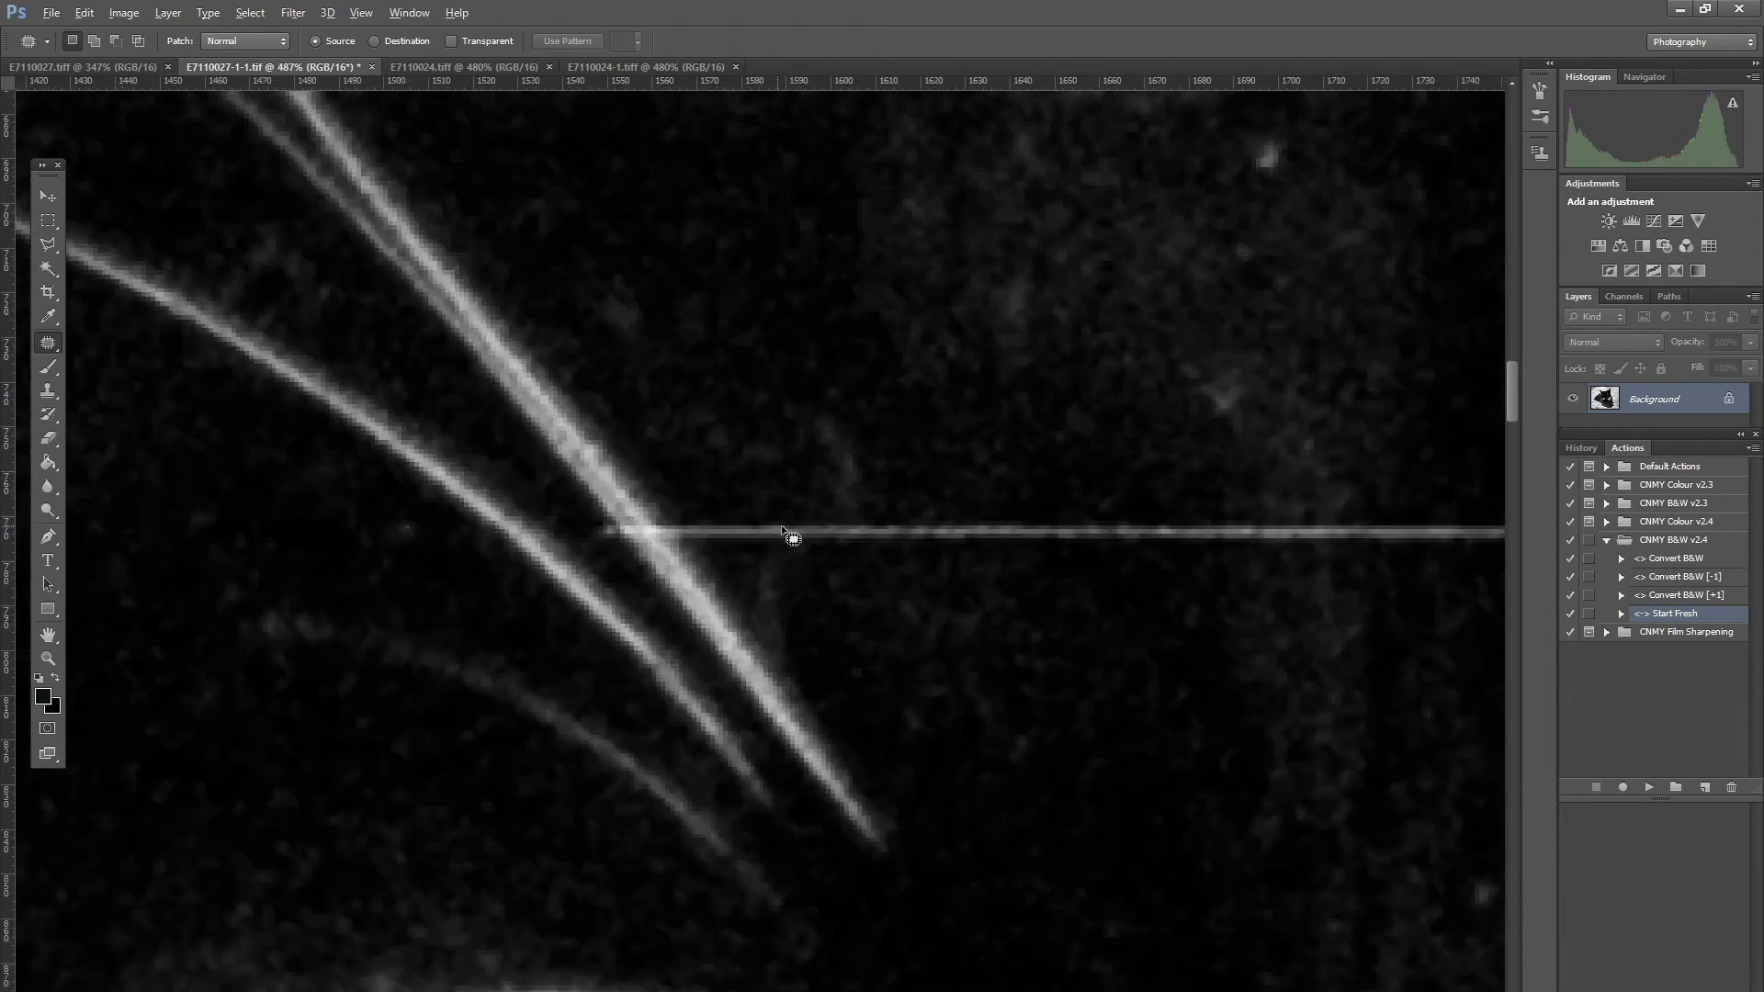
scroll(786, 531, "up", 2)
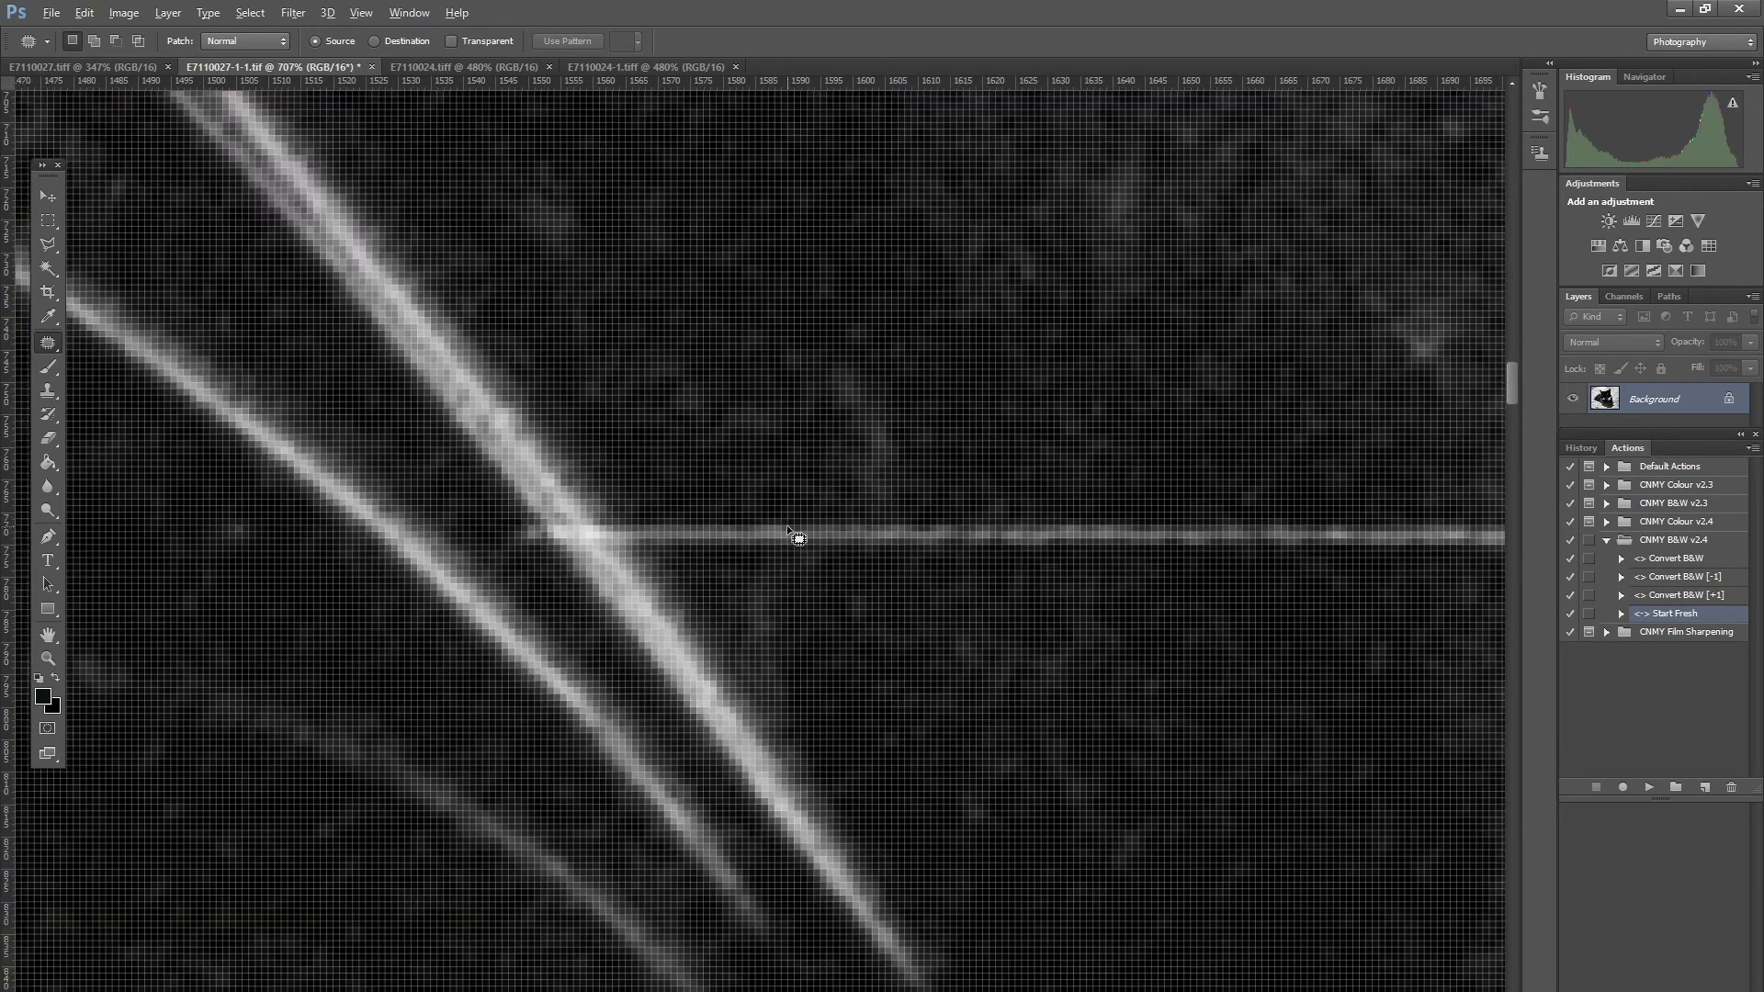
left_click(48, 244)
left_click(524, 520)
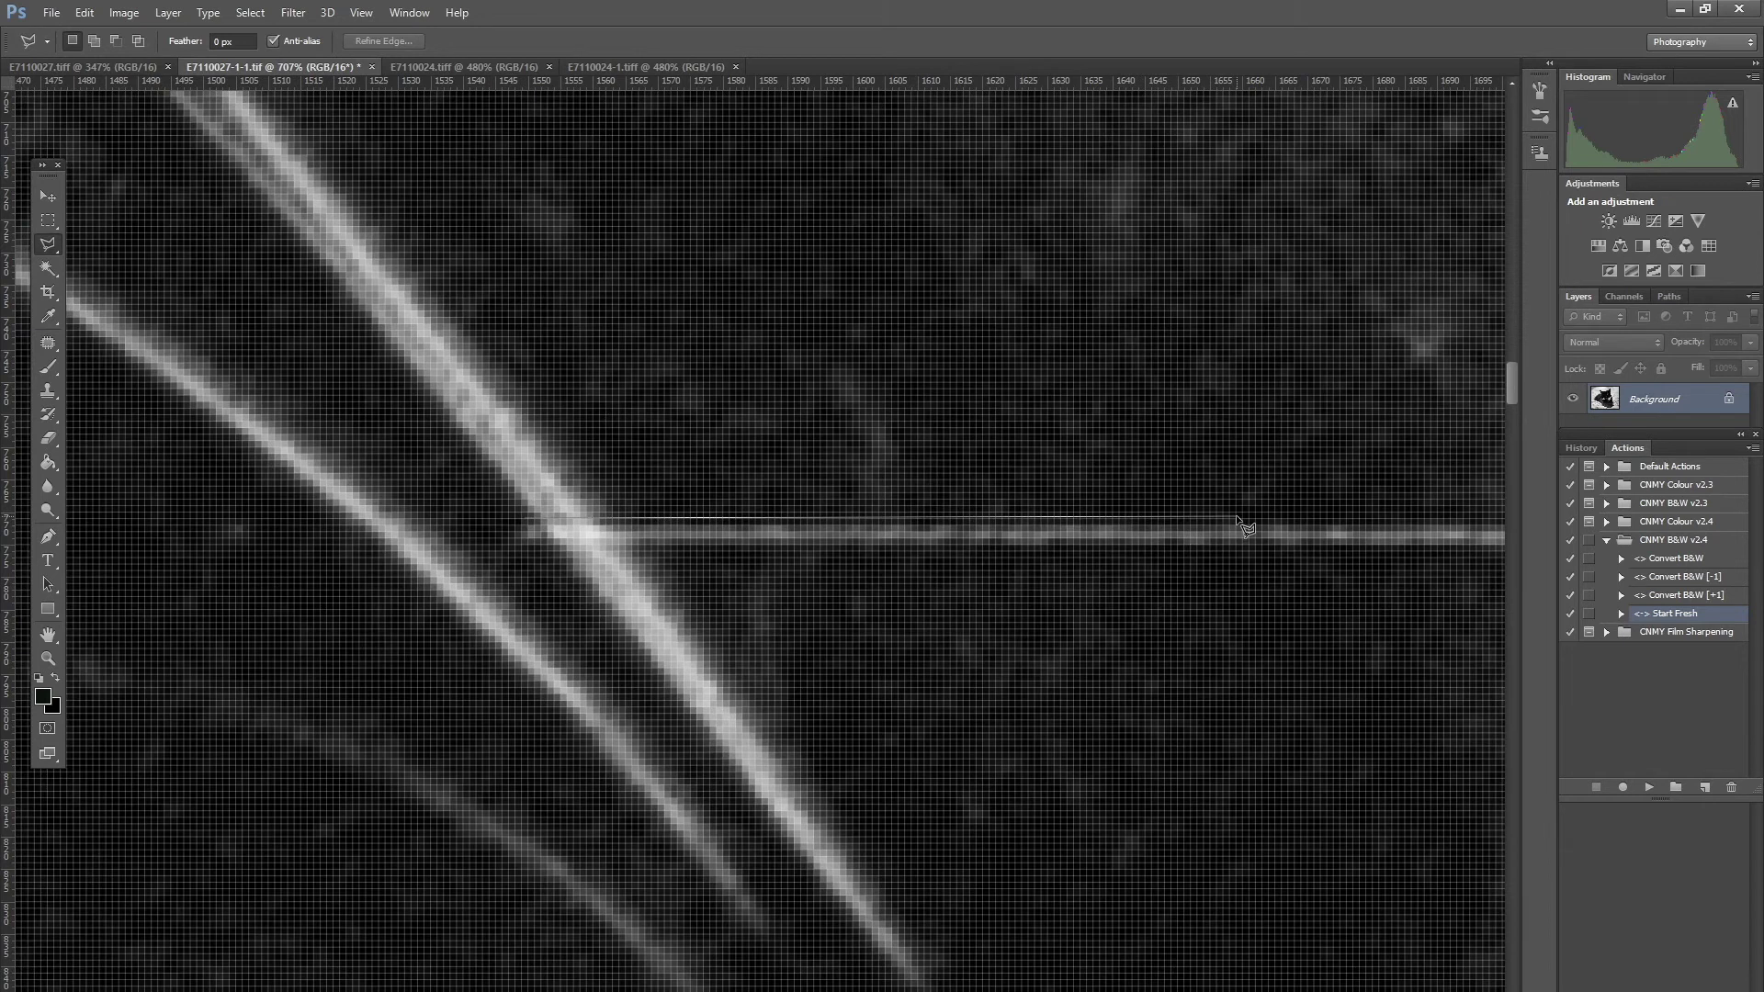
left_click(1237, 555)
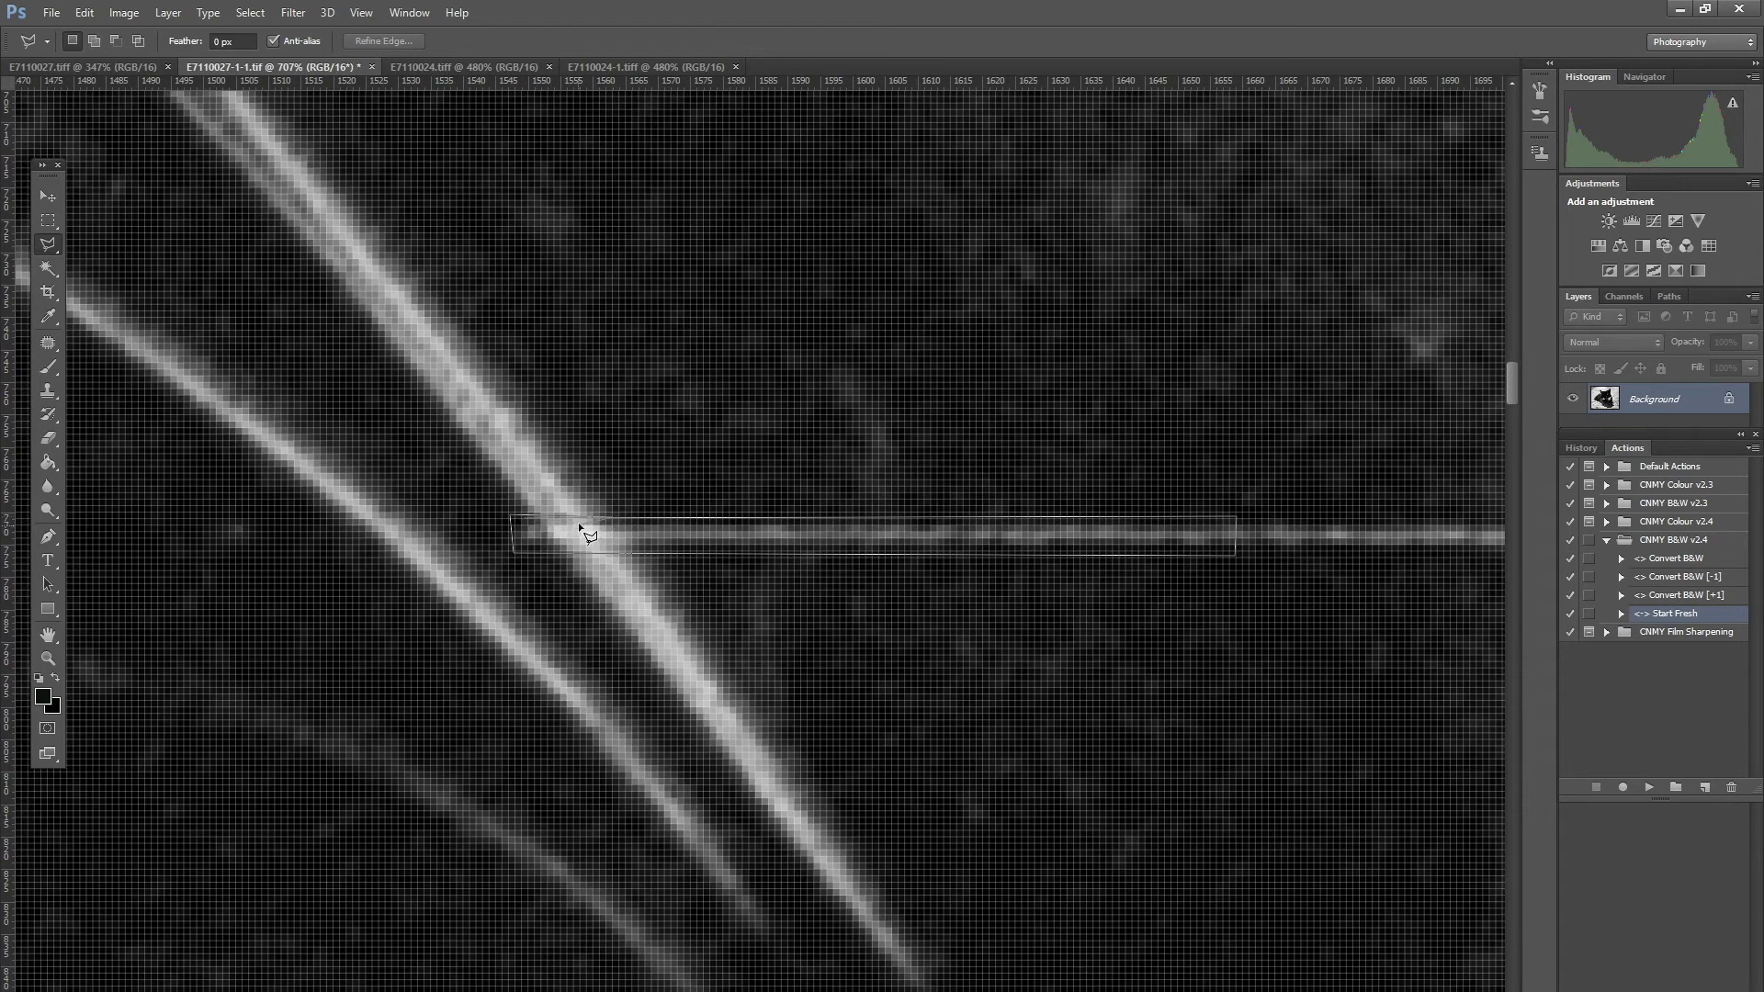
key("Return")
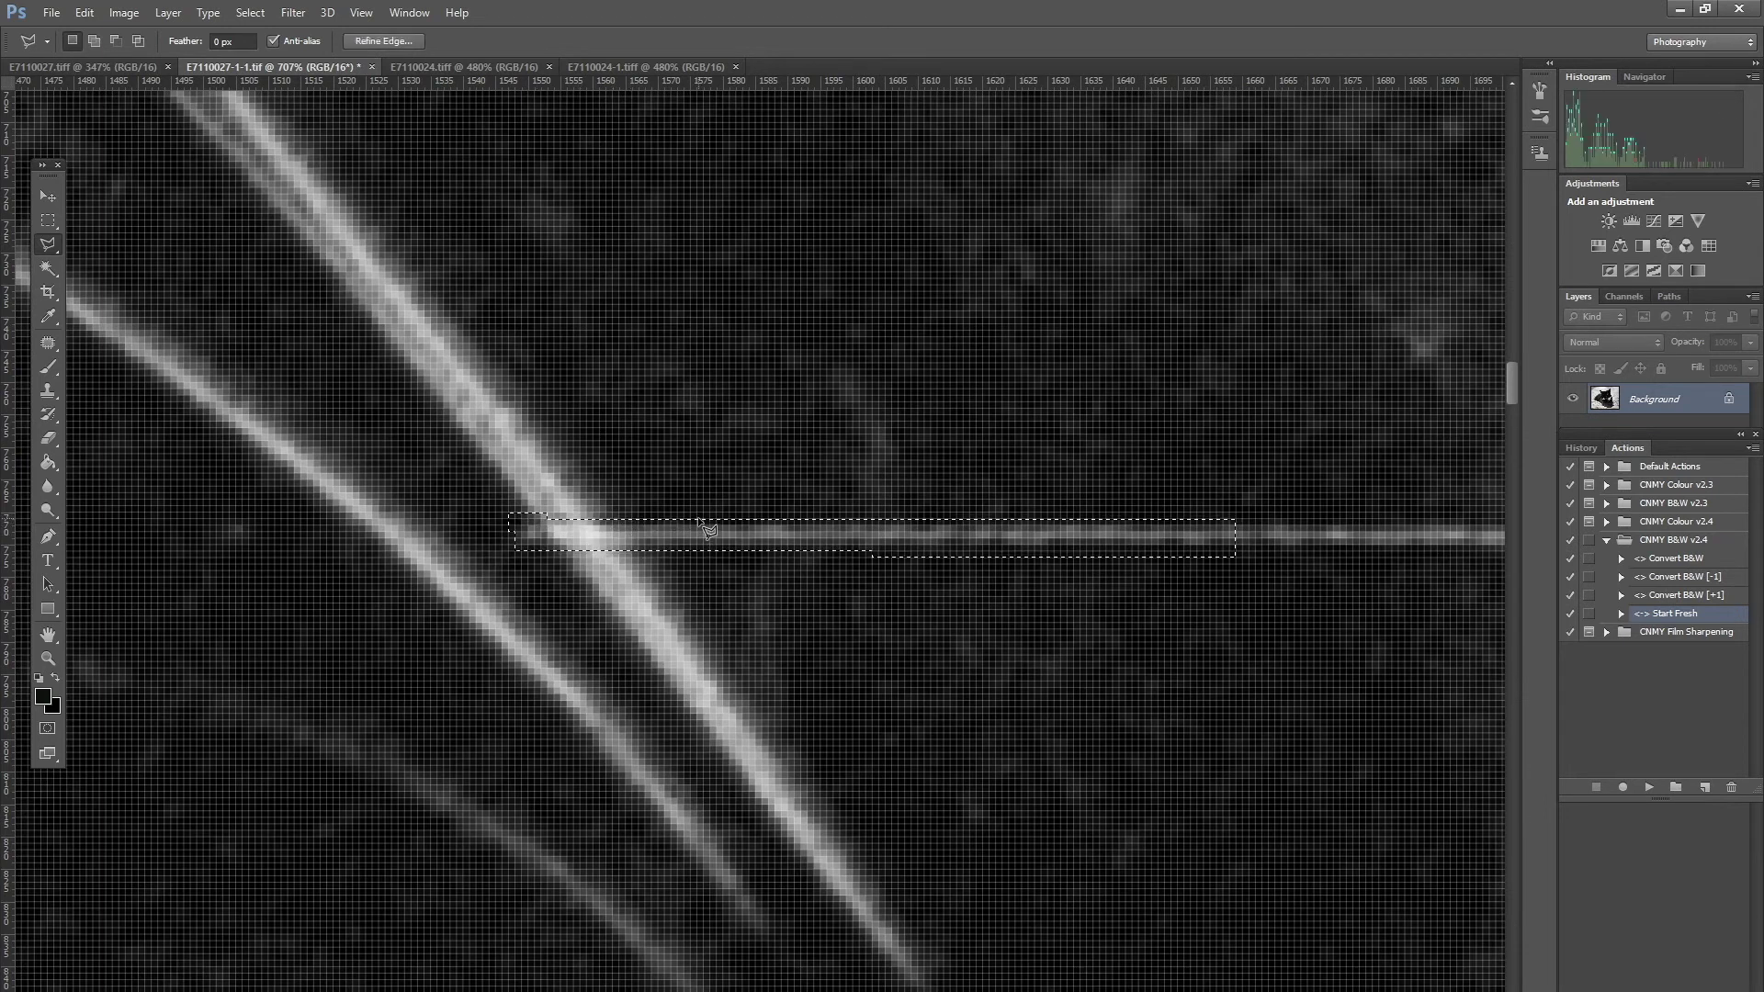
Step: Patch the selected scratch from the area just above it, aligned along the thick whisker, and deselect
left_click(48, 343)
left_click_drag(896, 542, 858, 478)
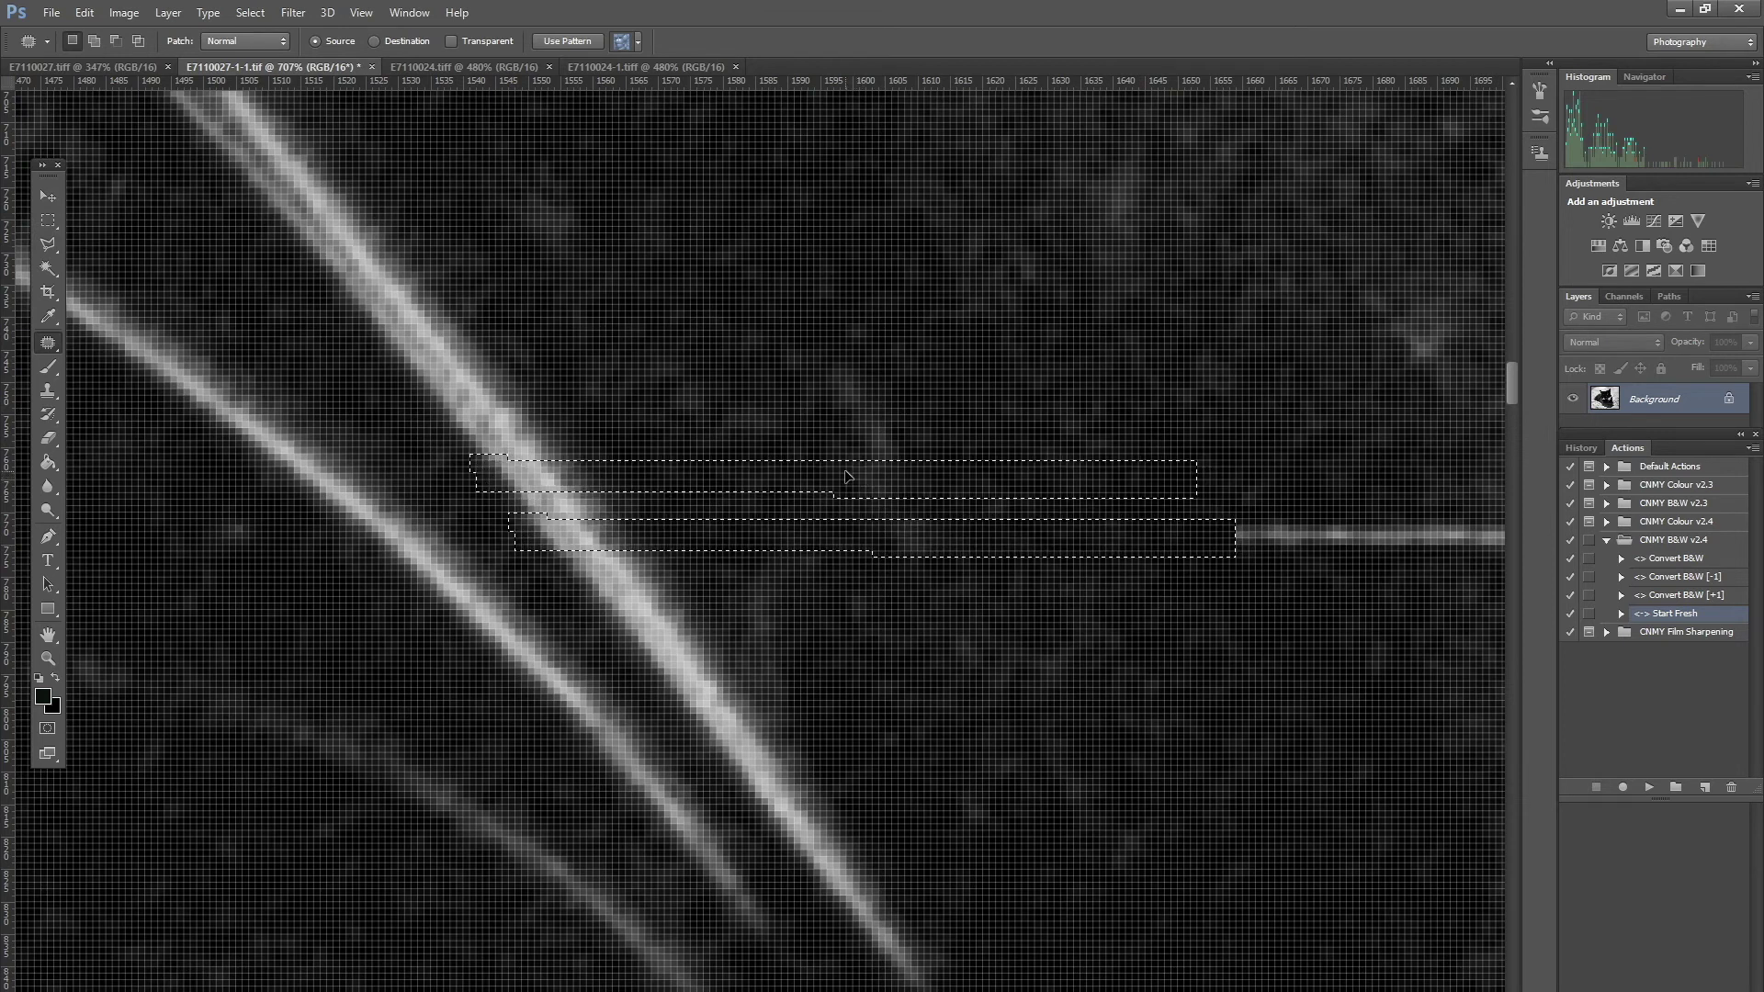
key("ctrl+d")
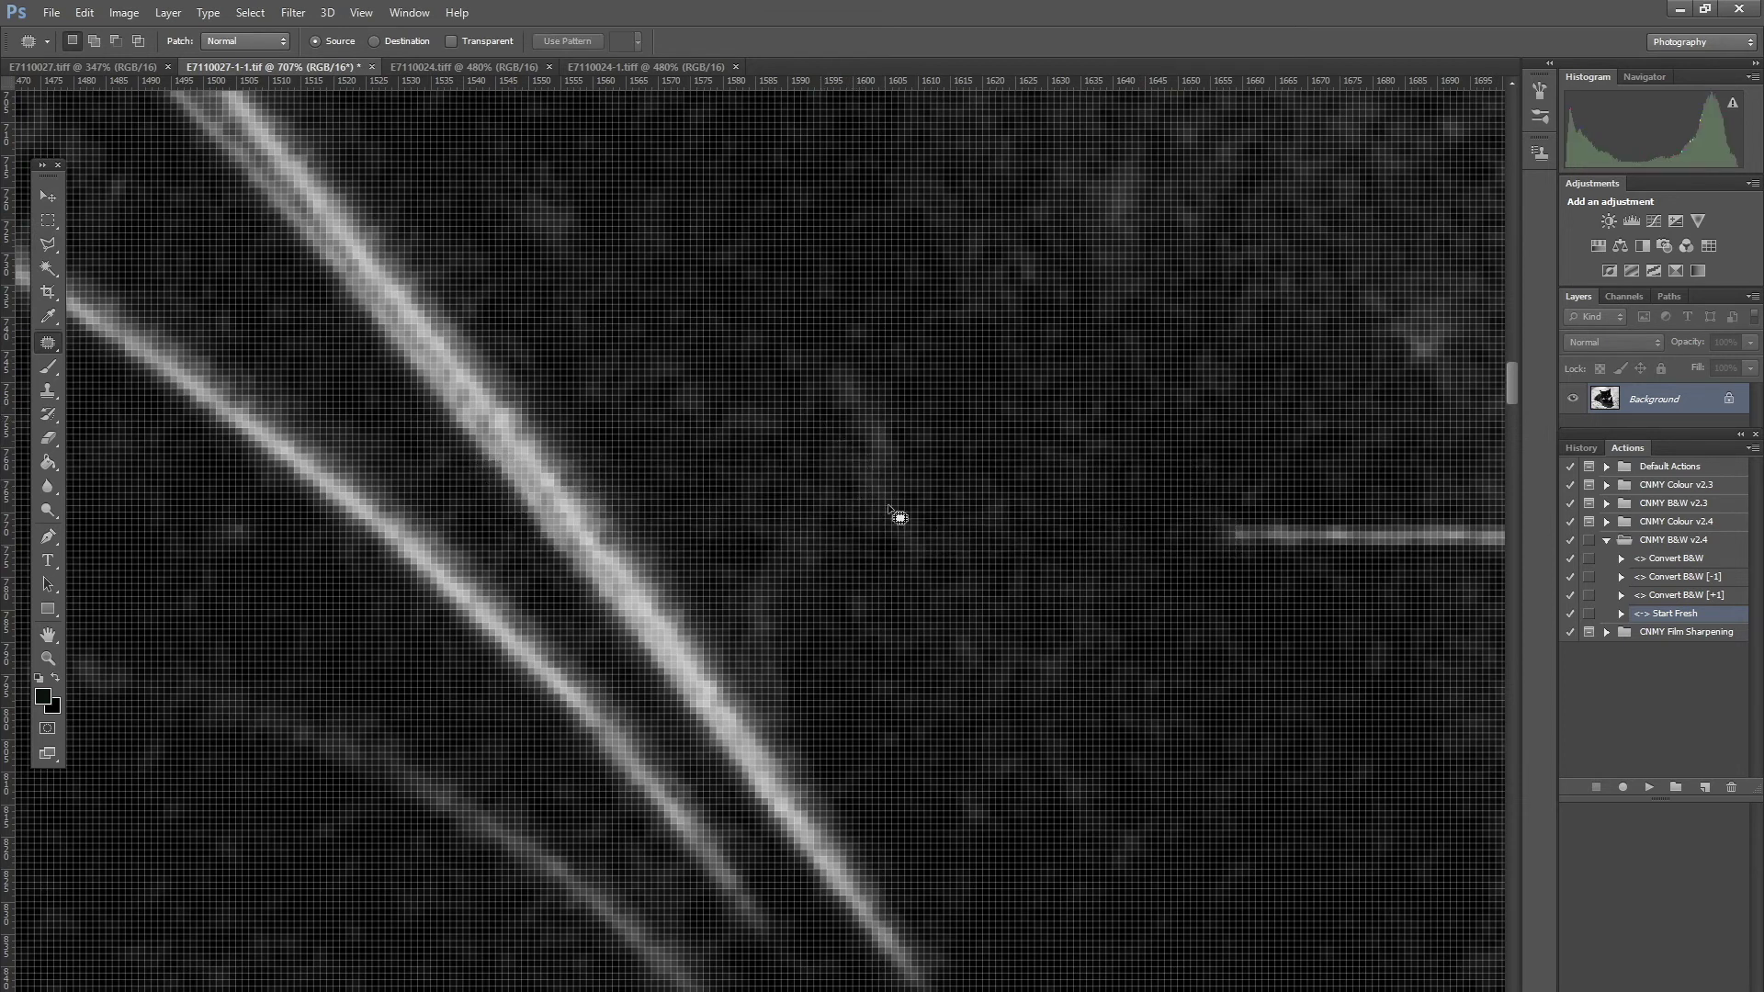
Step: Clone out the two small bright specks in the dark fur on either side of the thick brow whisker's tip with the Clone Stamp
scroll(864, 497, "down", 2)
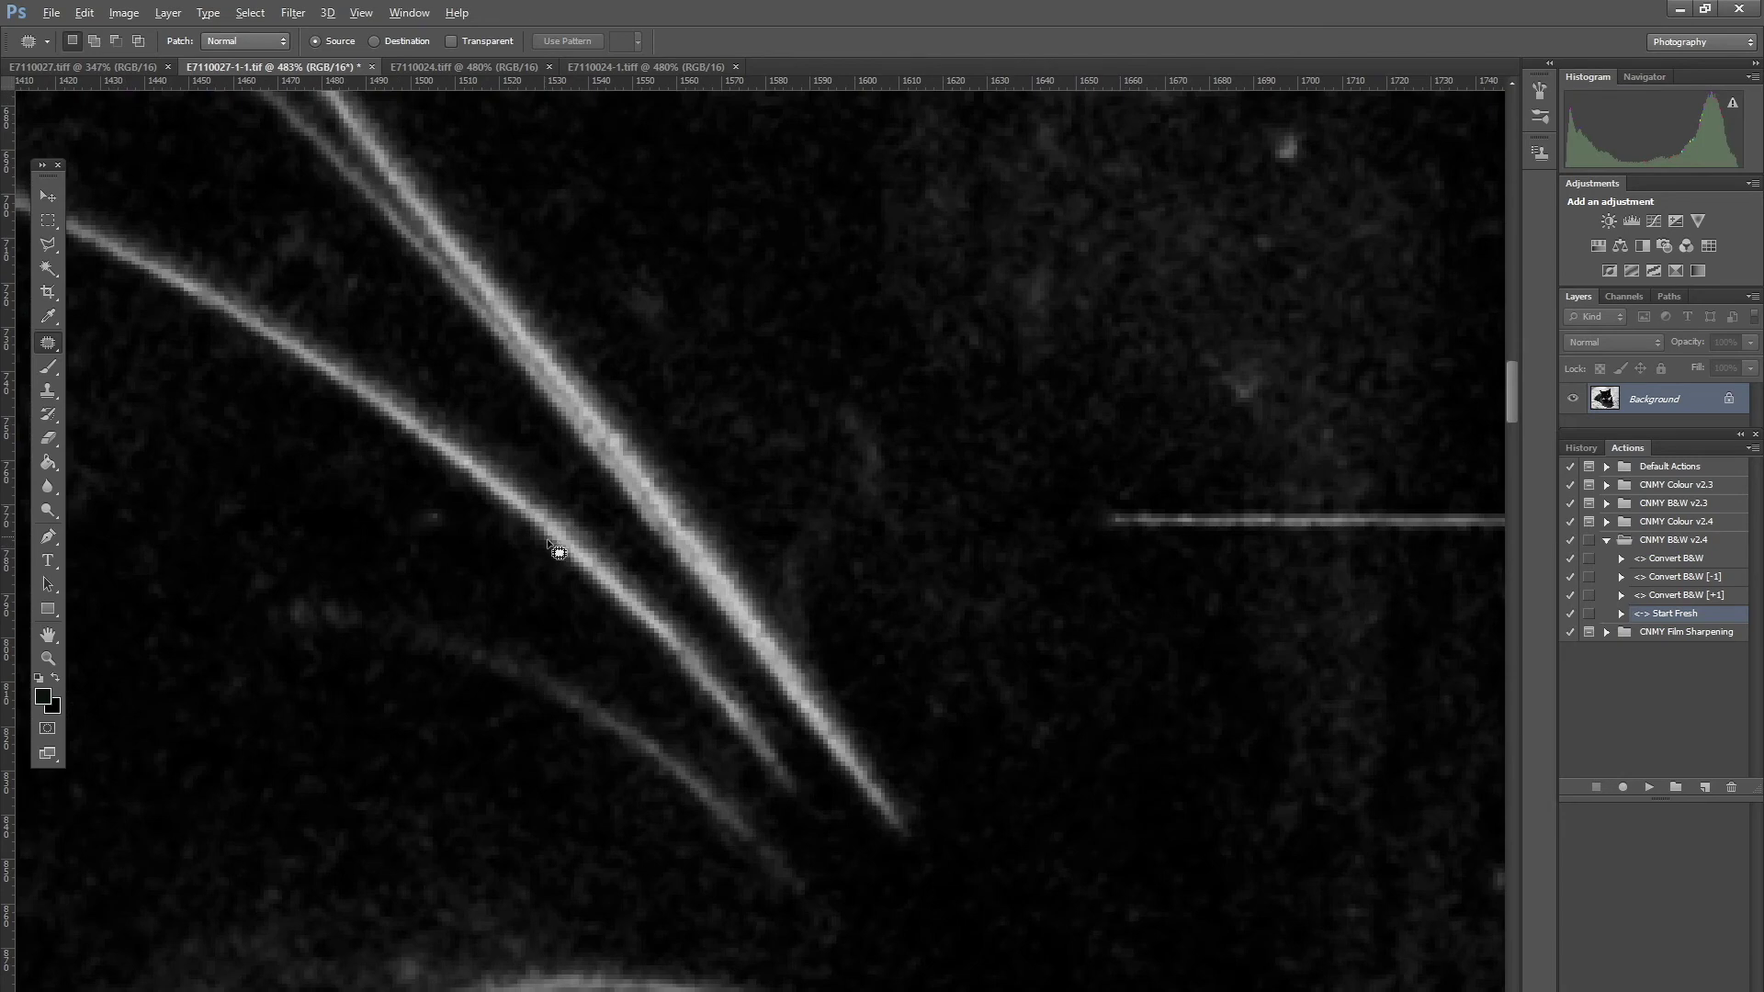
scroll(1020, 513, "down", 3)
scroll(1017, 511, "down", 3)
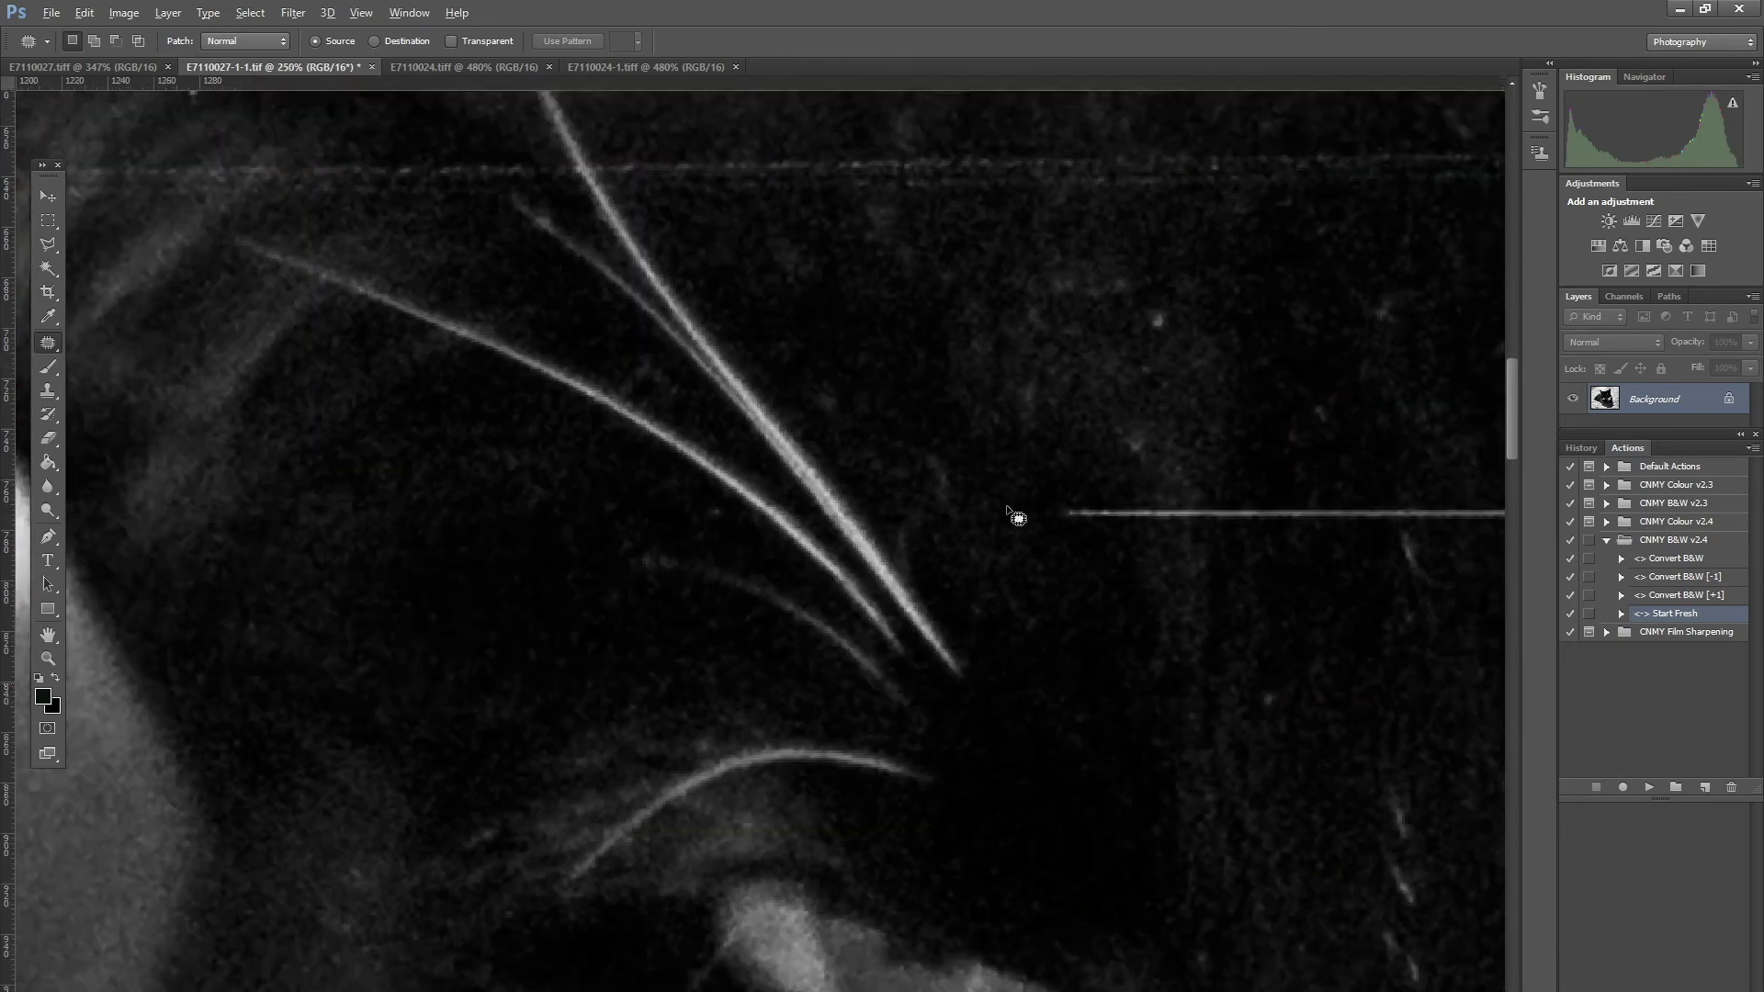
scroll(1172, 492, "up", 3)
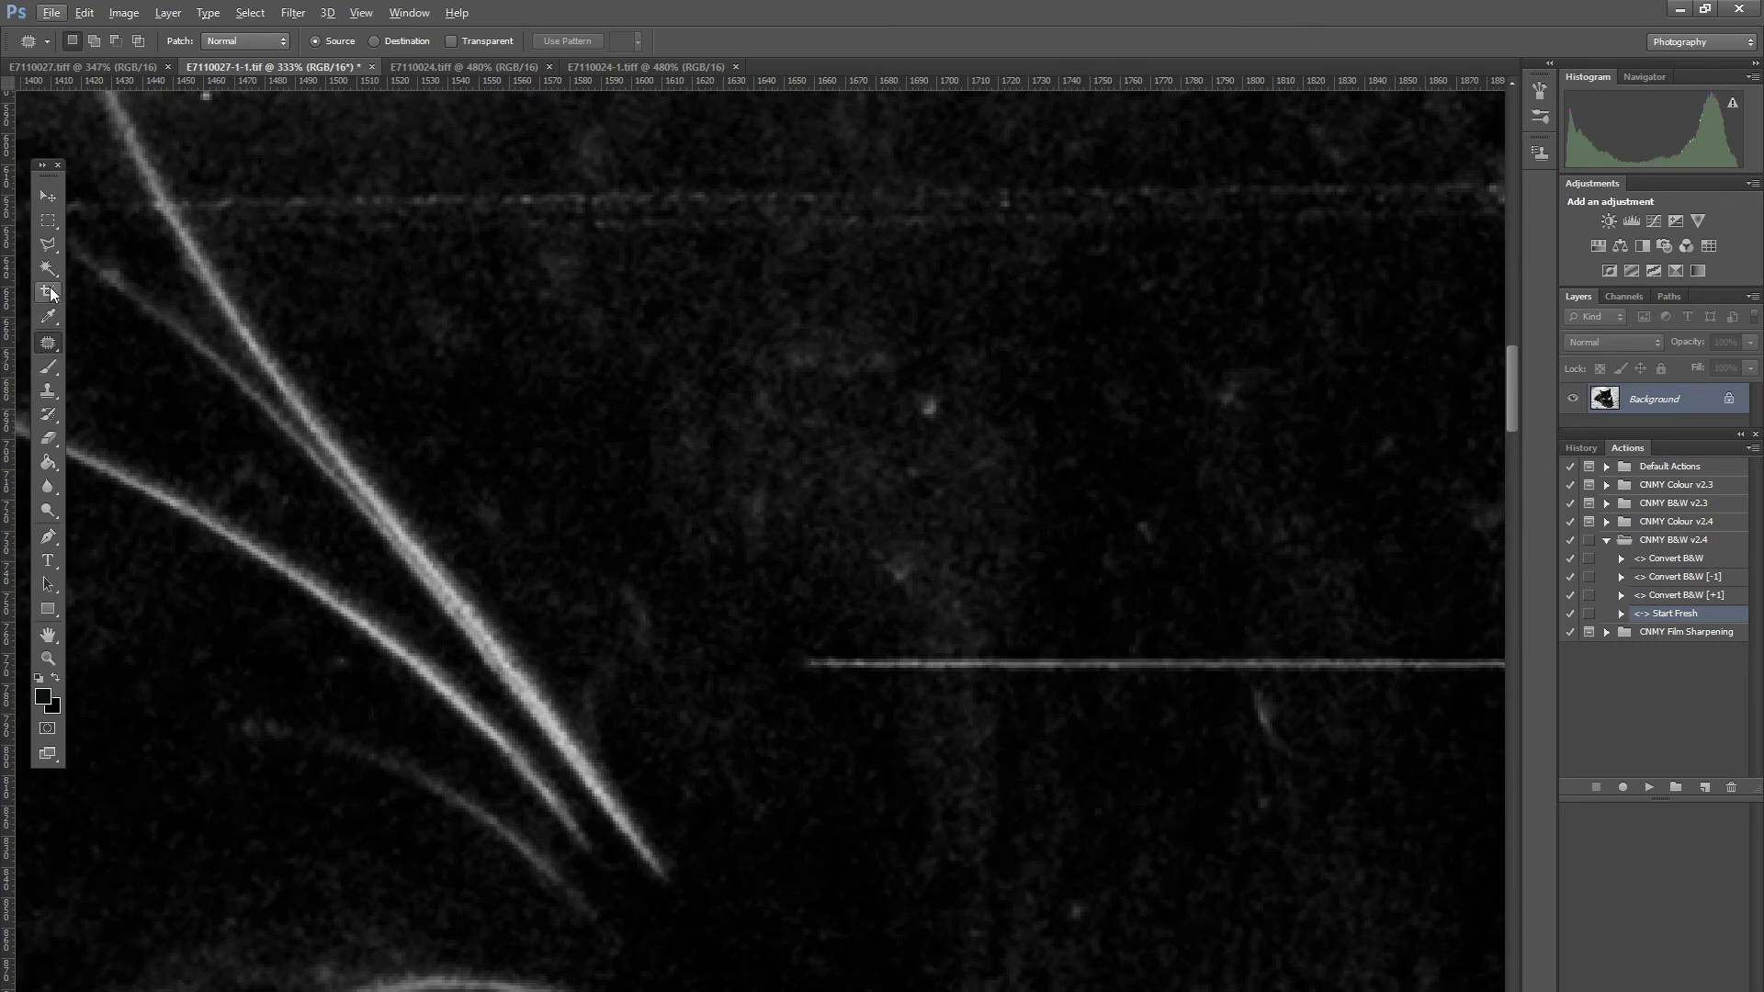
left_click(49, 393)
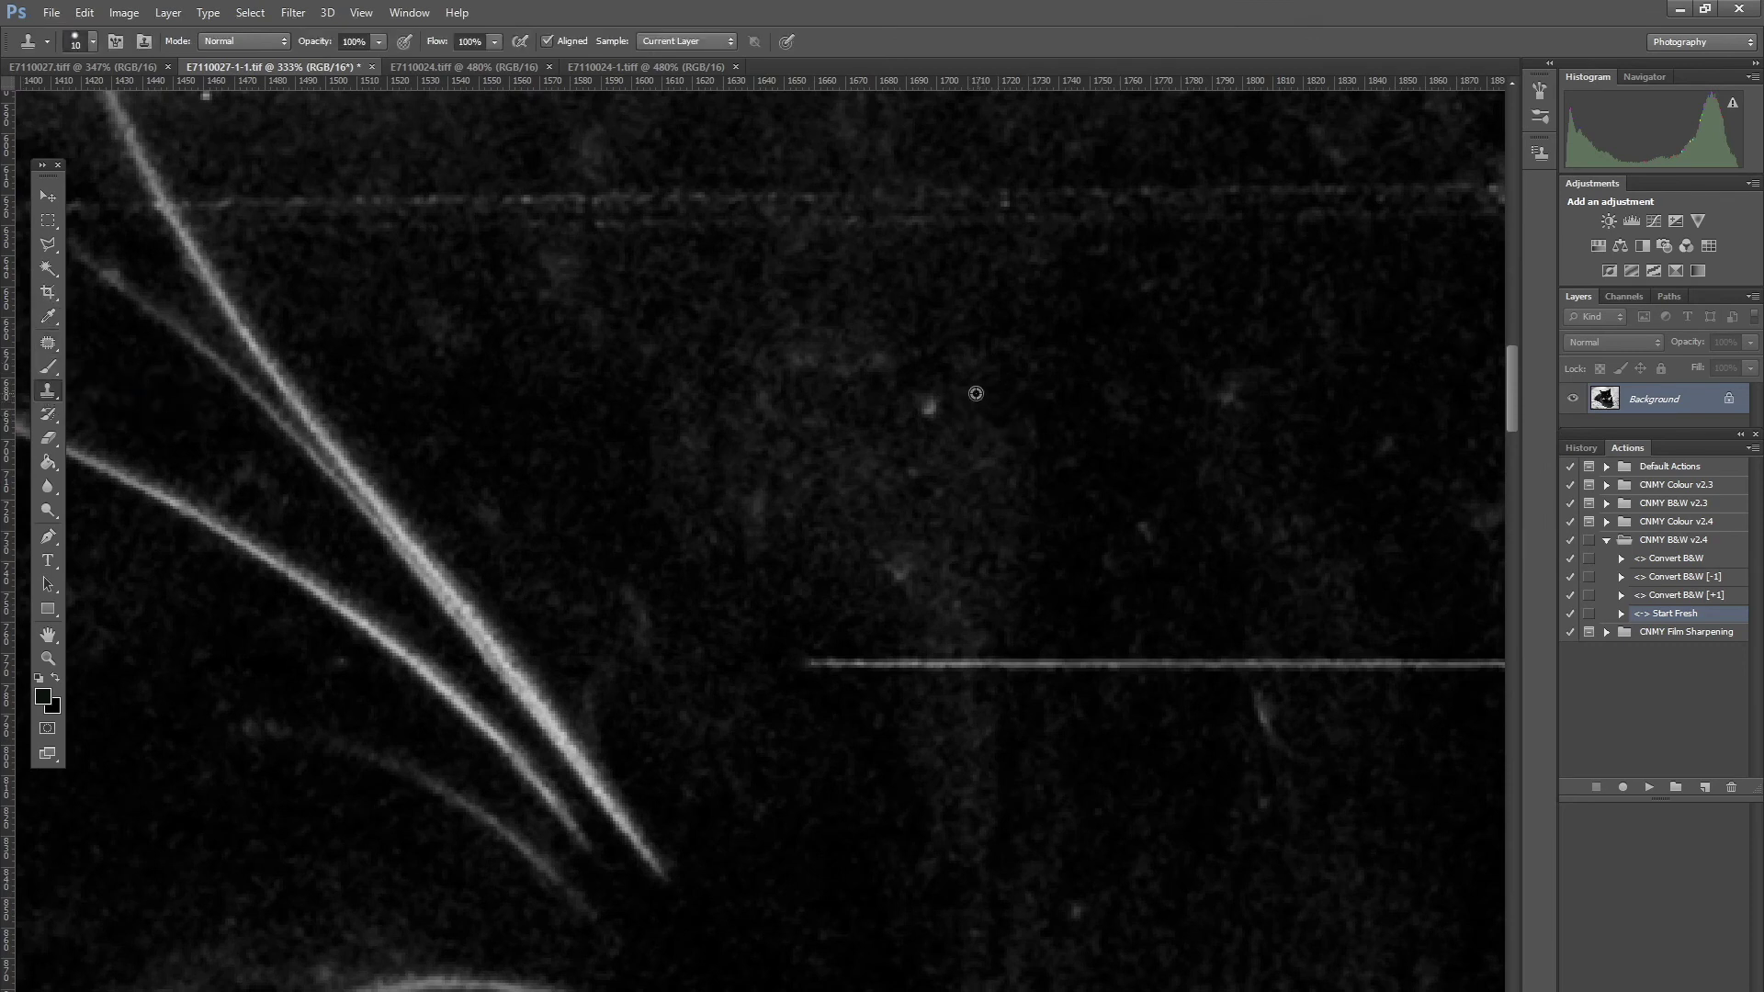
scroll(1146, 429, "down", 5)
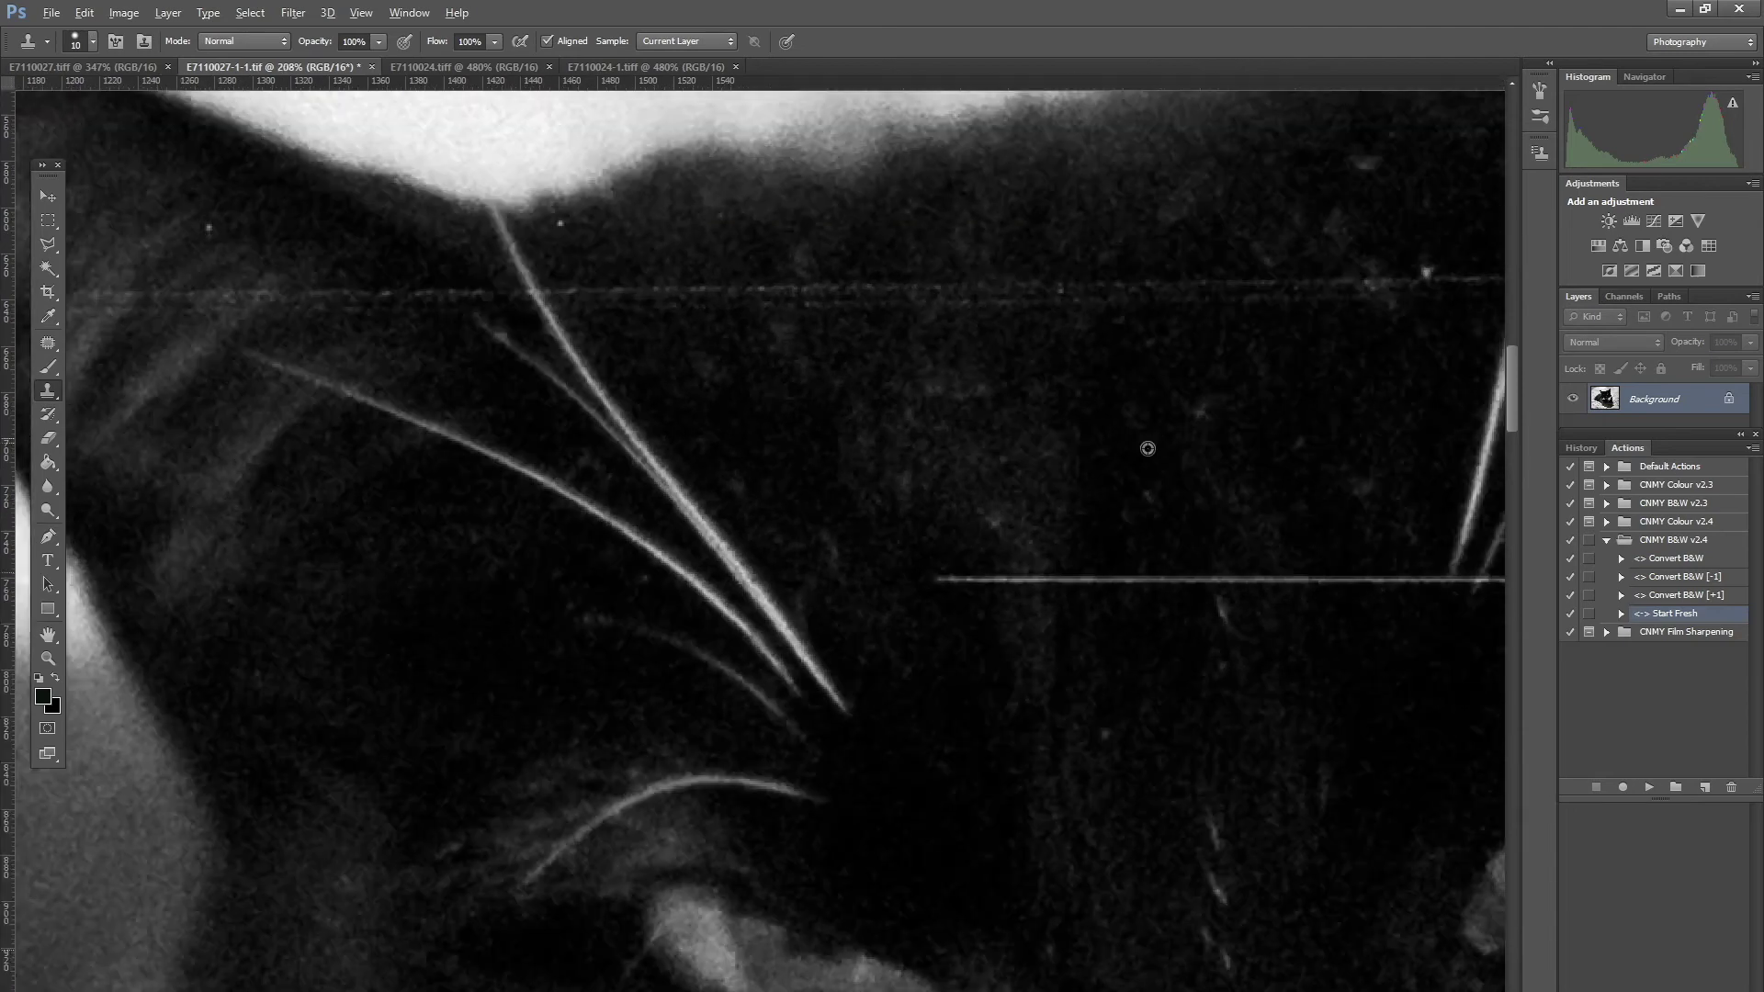
scroll(809, 336, "up", 5)
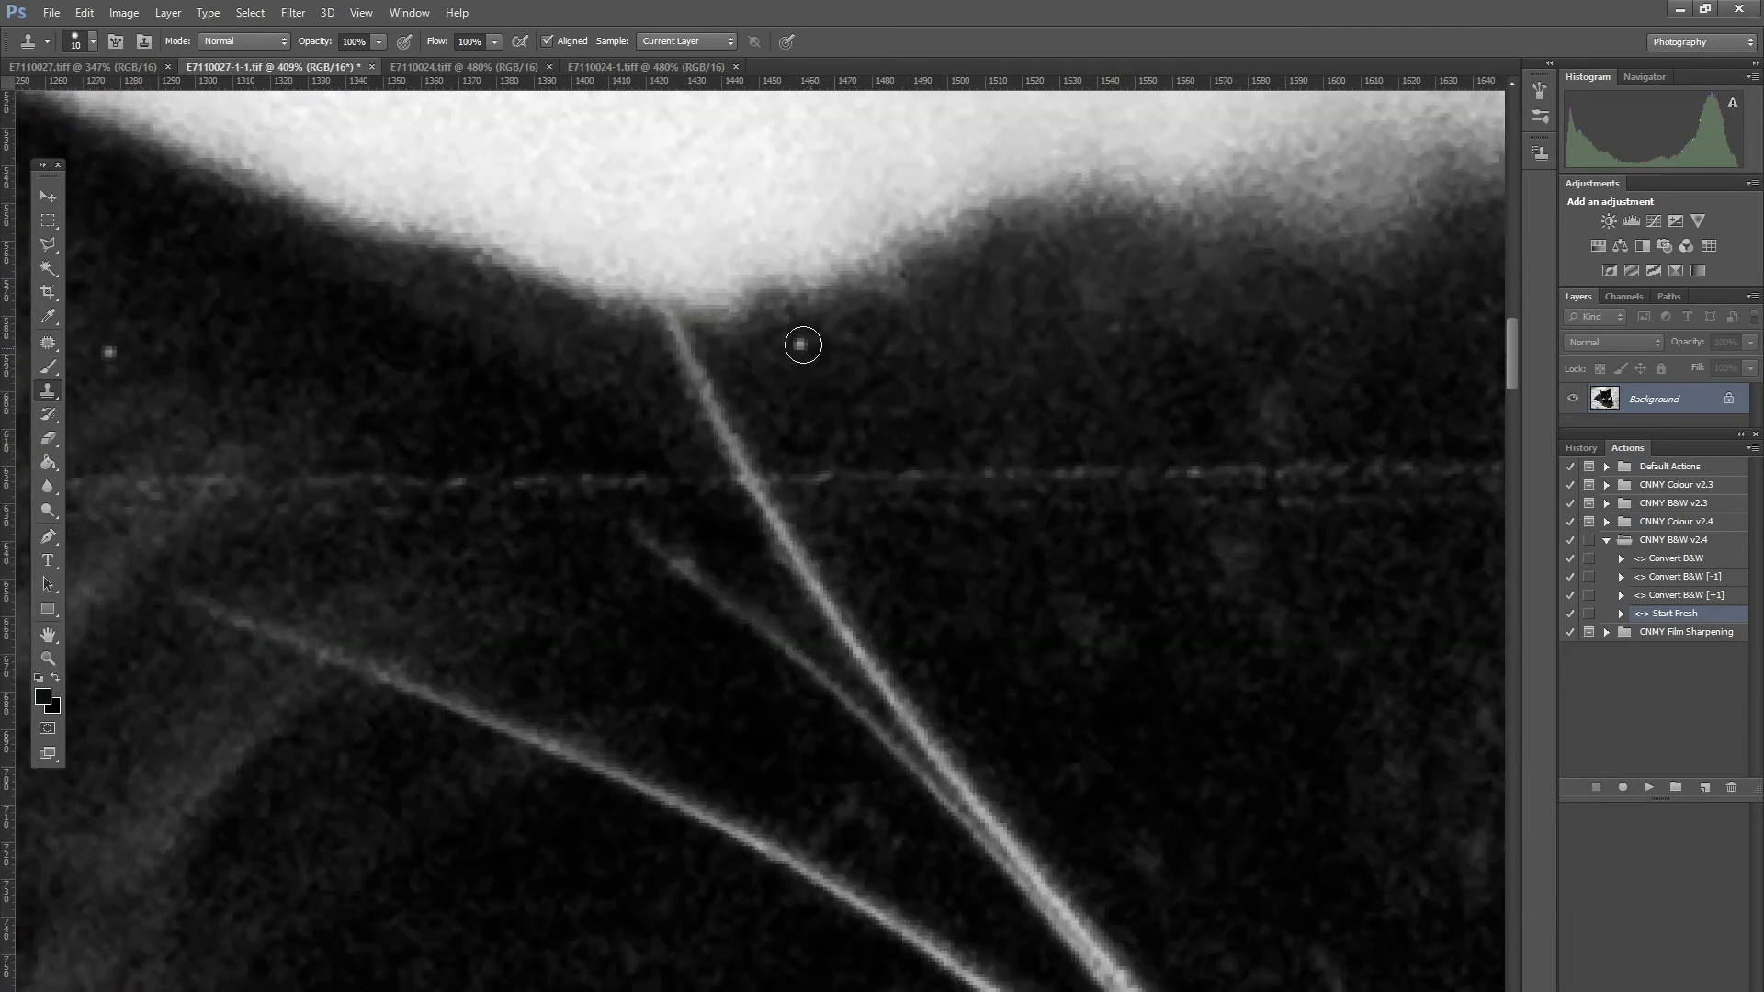
left_click(801, 345)
left_click(114, 354)
scroll(346, 358, "down", 8)
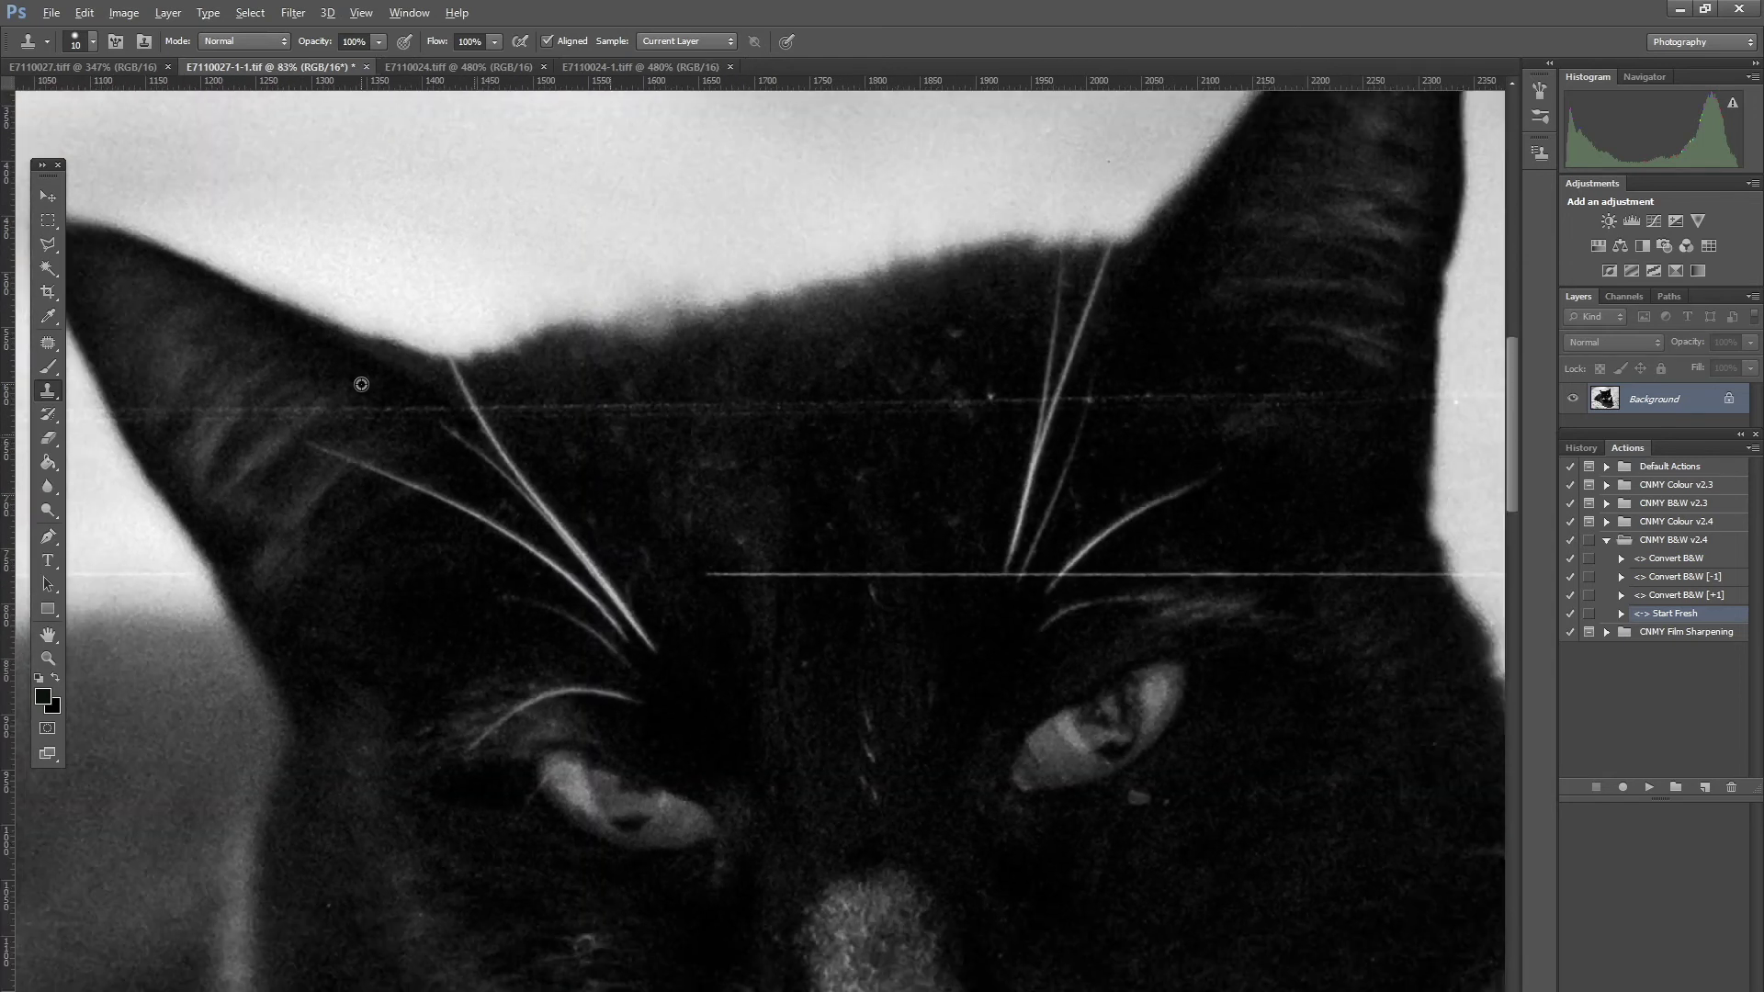
Step: Lasso the white blotch on the light background beside the cat's head, fill it with Content-Aware at 100% opacity, and deselect
scroll(1383, 431, "up", 5)
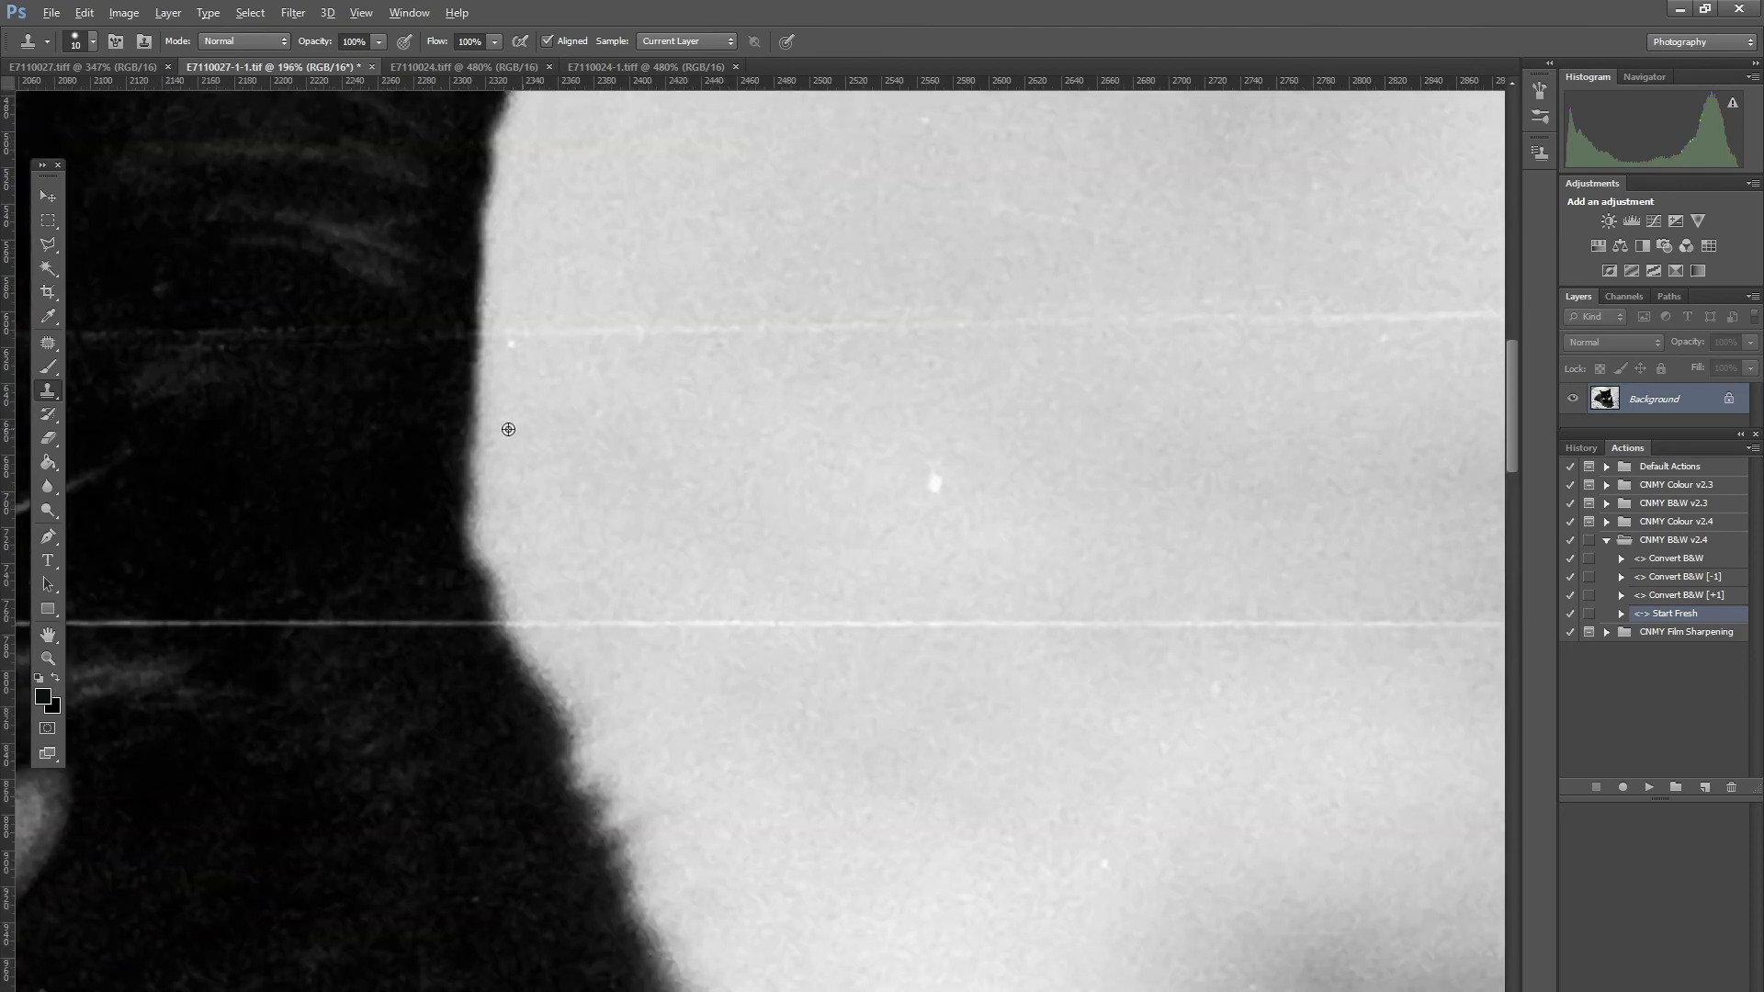
left_click(50, 248)
left_click(123, 242)
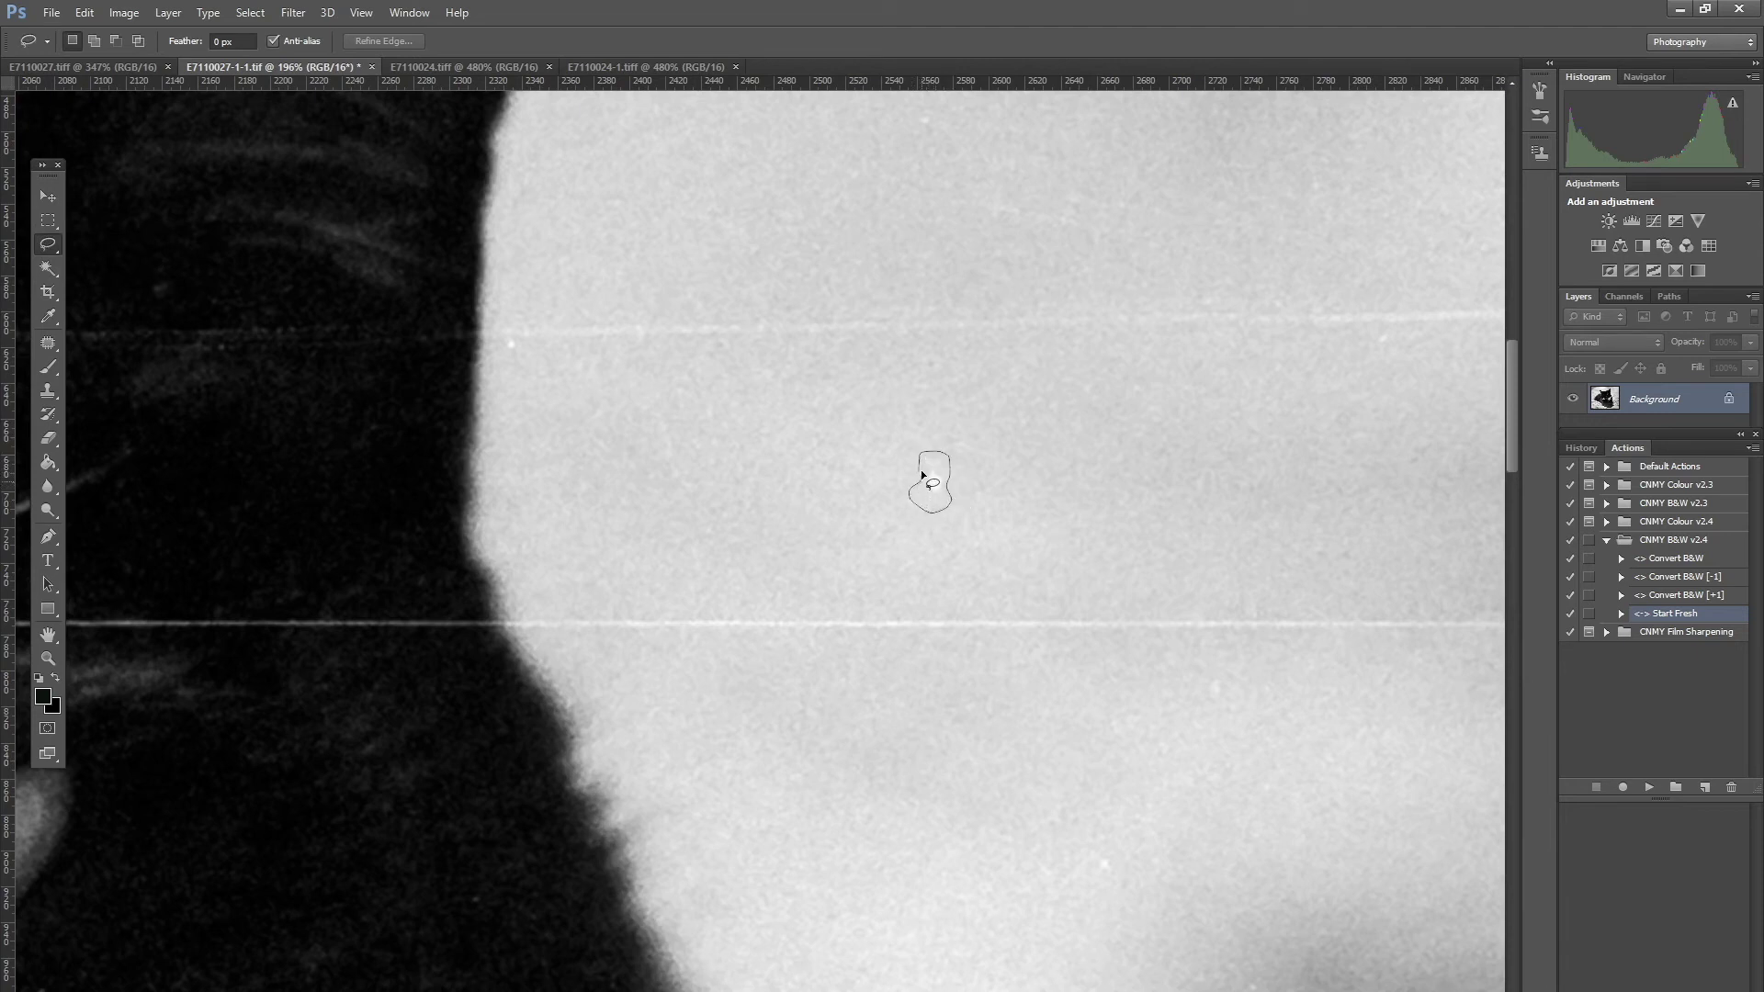
left_click_drag(922, 474, 923, 479)
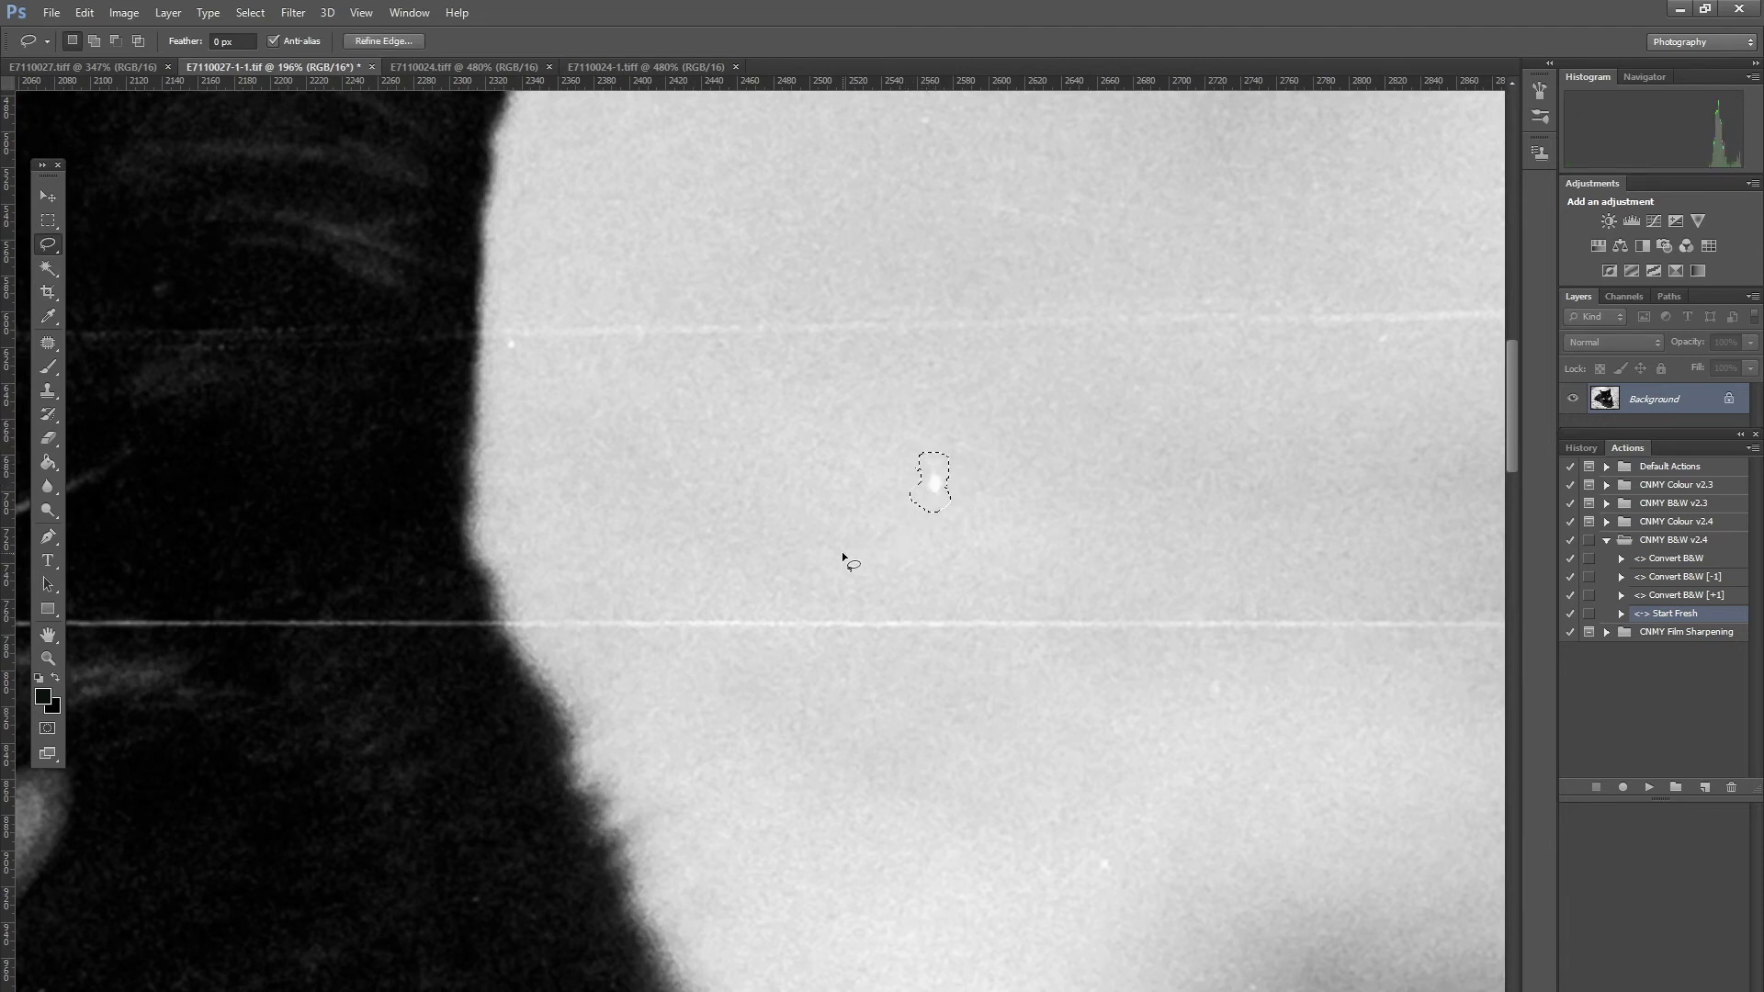
key("shift+BackSpace")
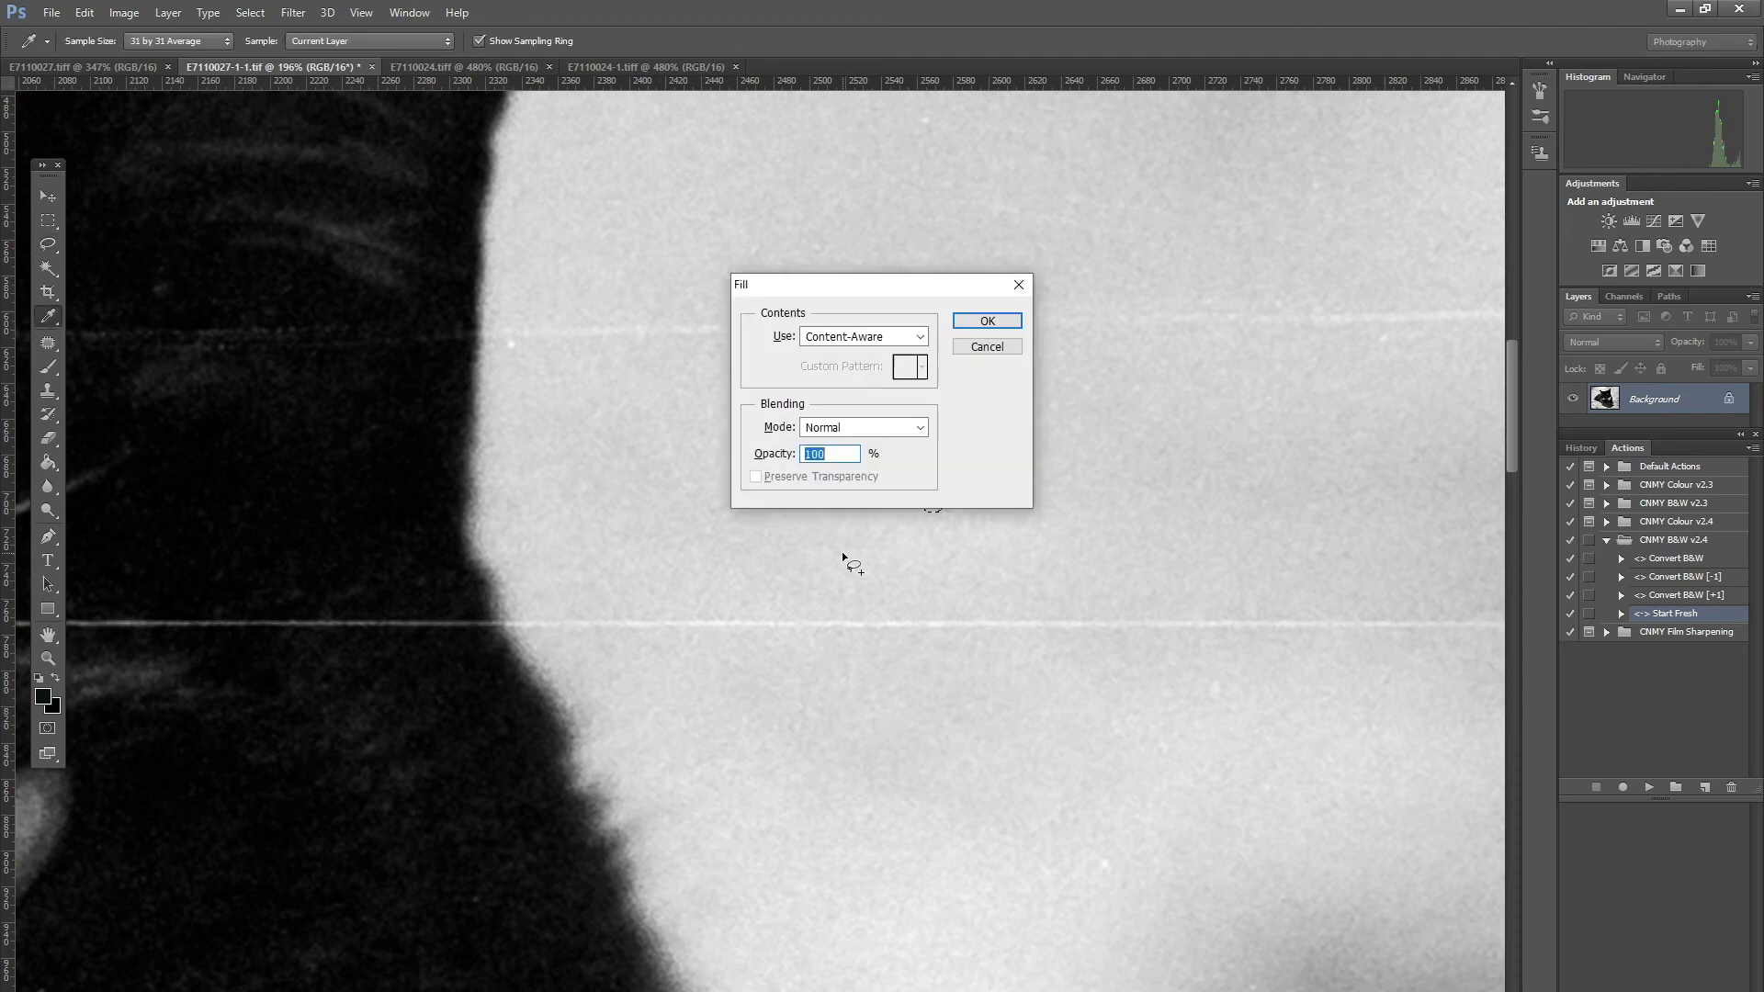
key("Return")
key("ctrl+d")
Step: Outline the upper horizontal scratch over the dark fur between the brow whiskers and the notched ear with the Polygonal Lasso and patch it out
scroll(1064, 588, "down", 5)
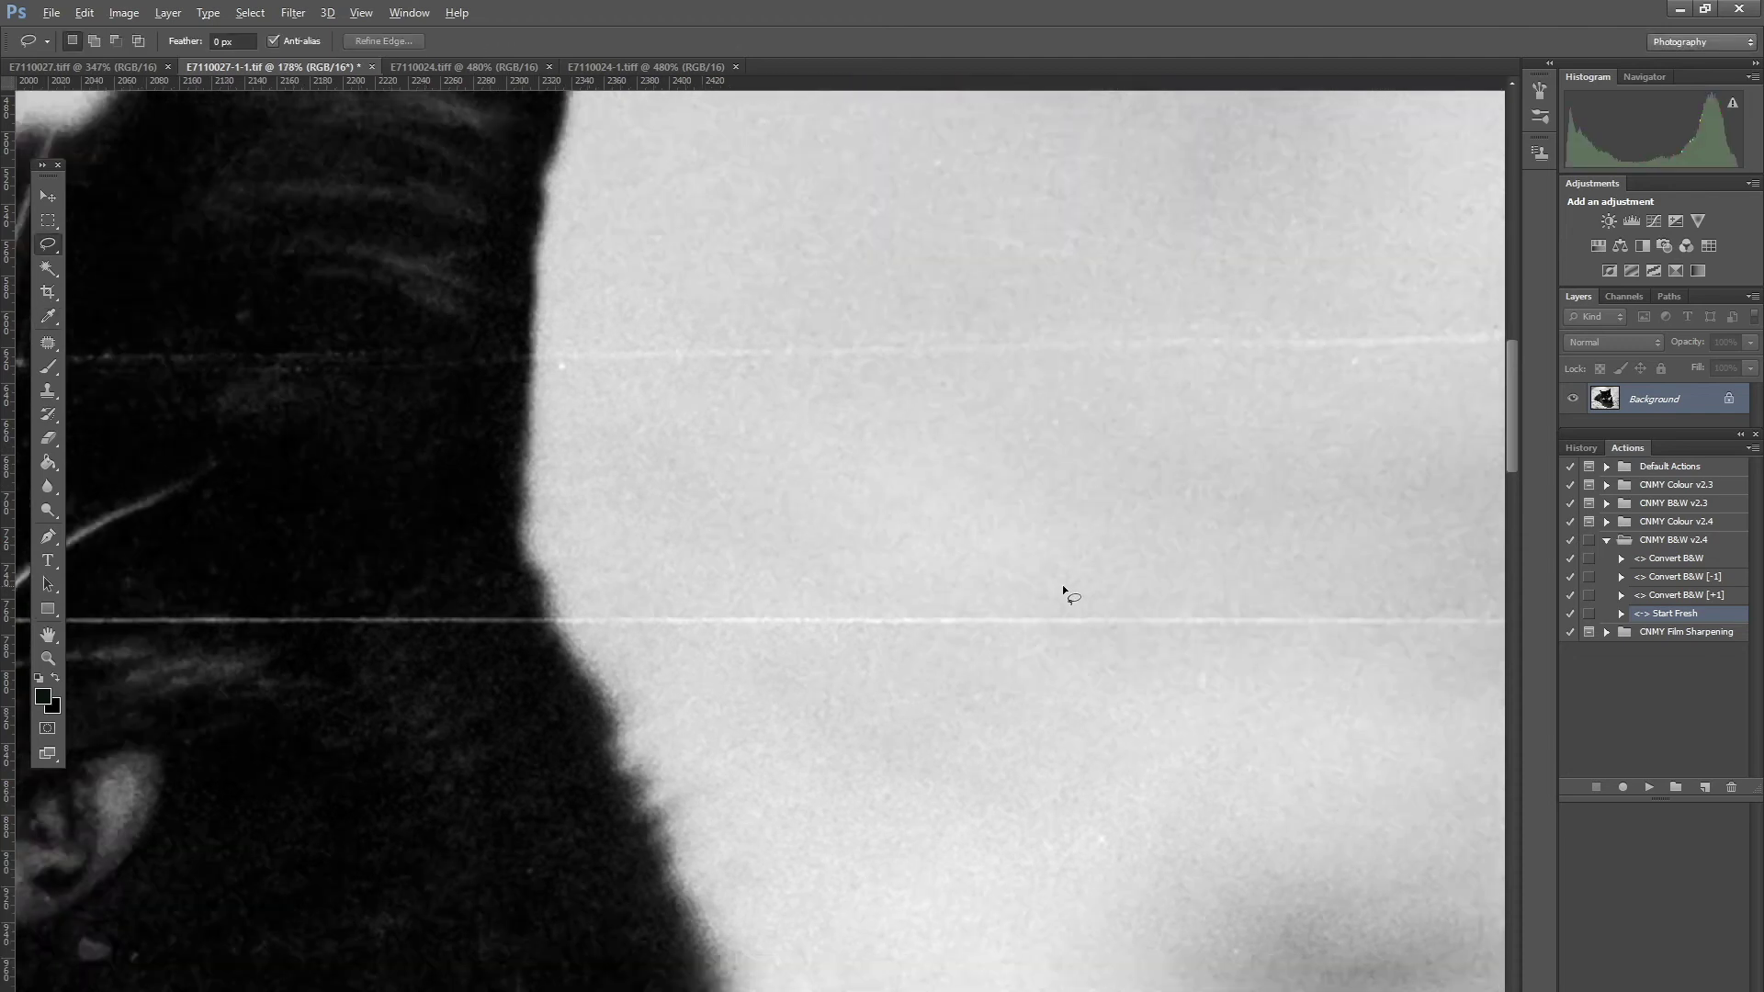
scroll(566, 556, "down", 2)
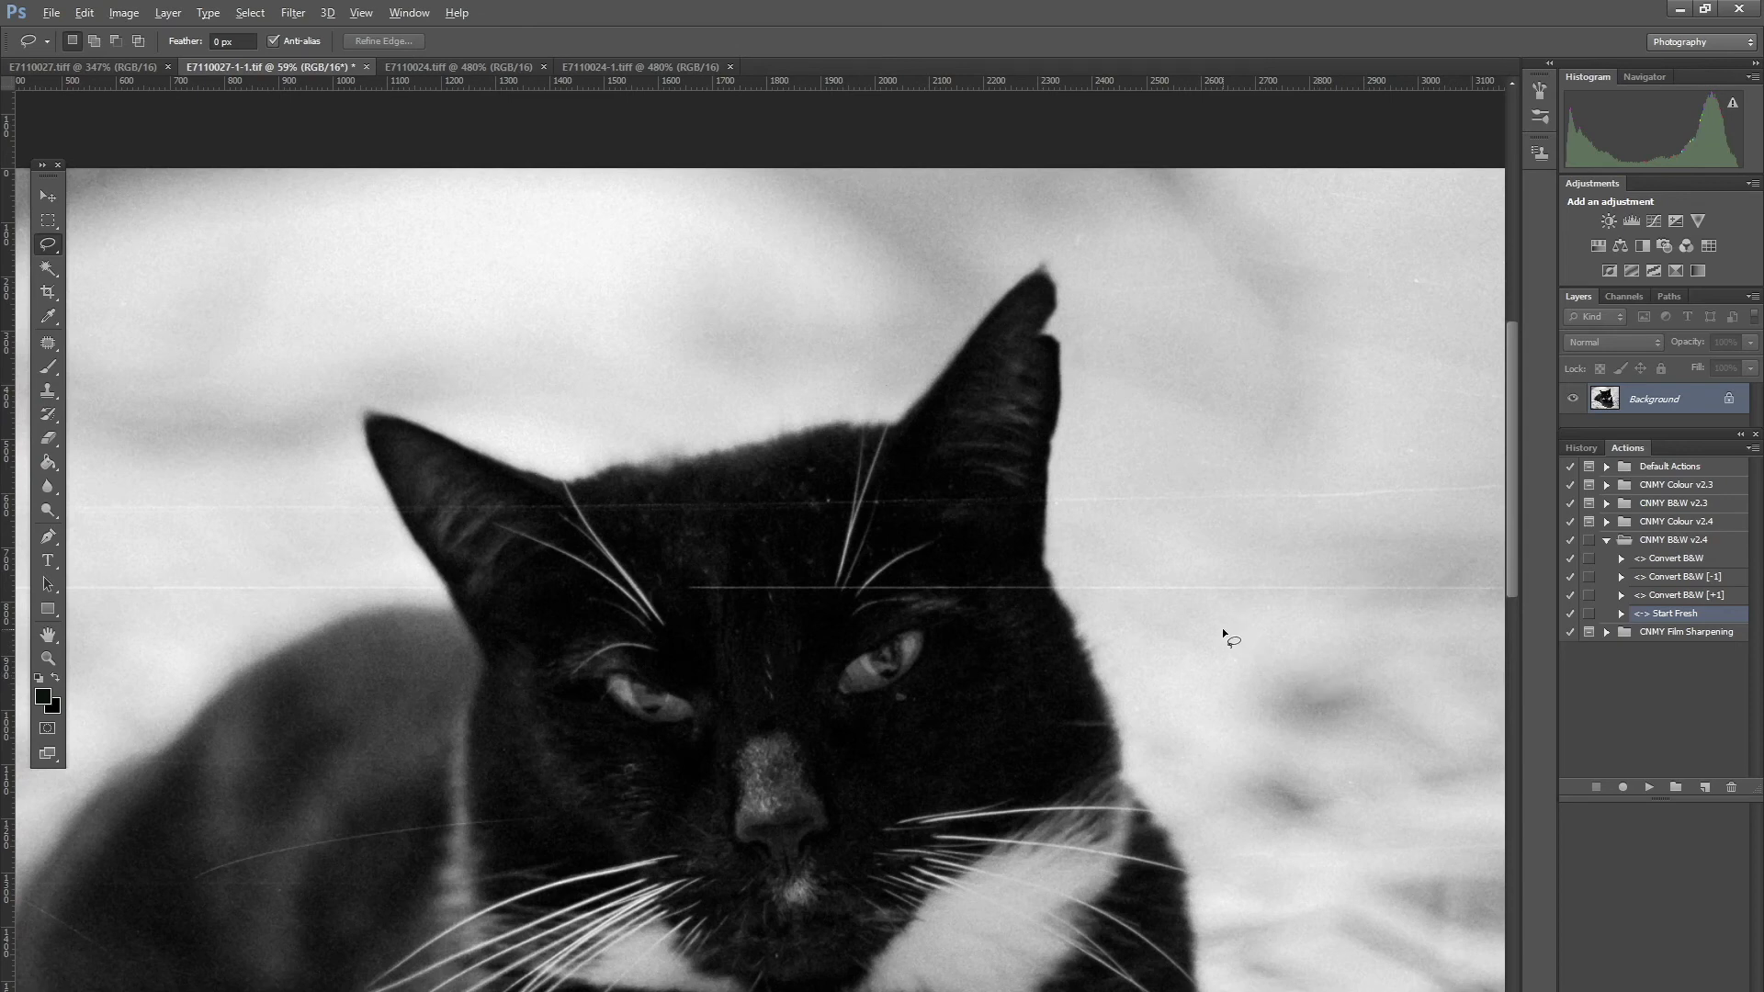
scroll(1232, 636, "down", 2)
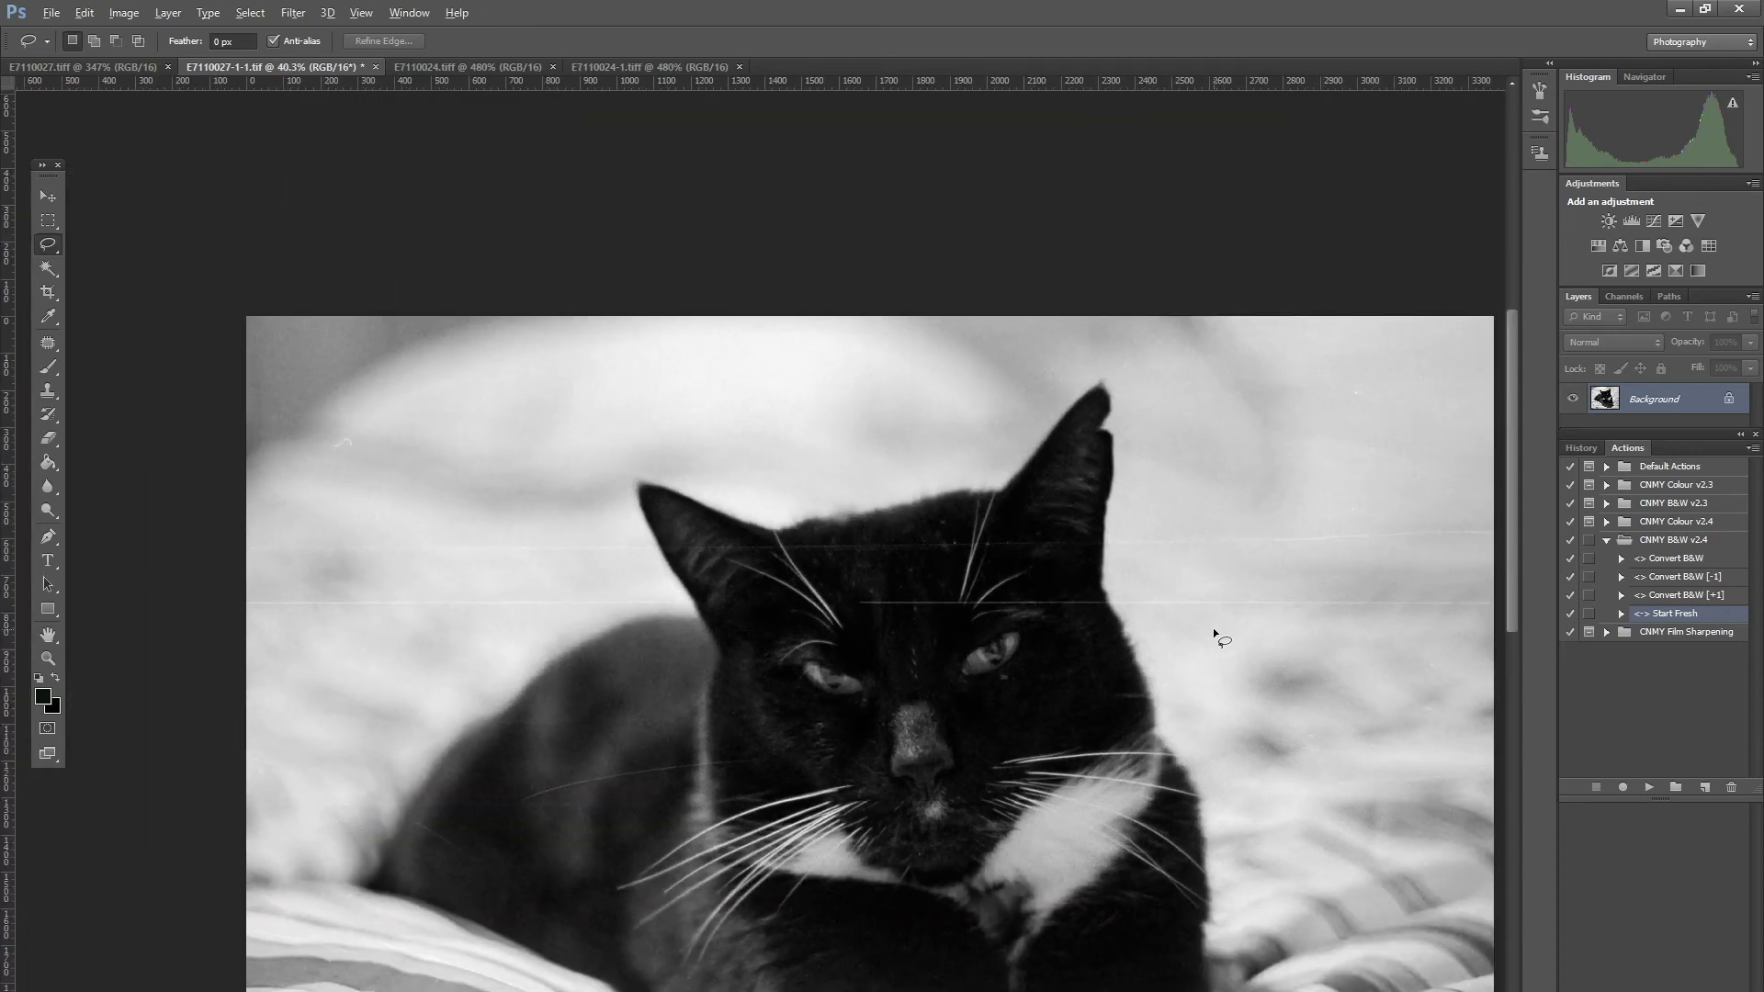
scroll(1221, 637, "down", 3)
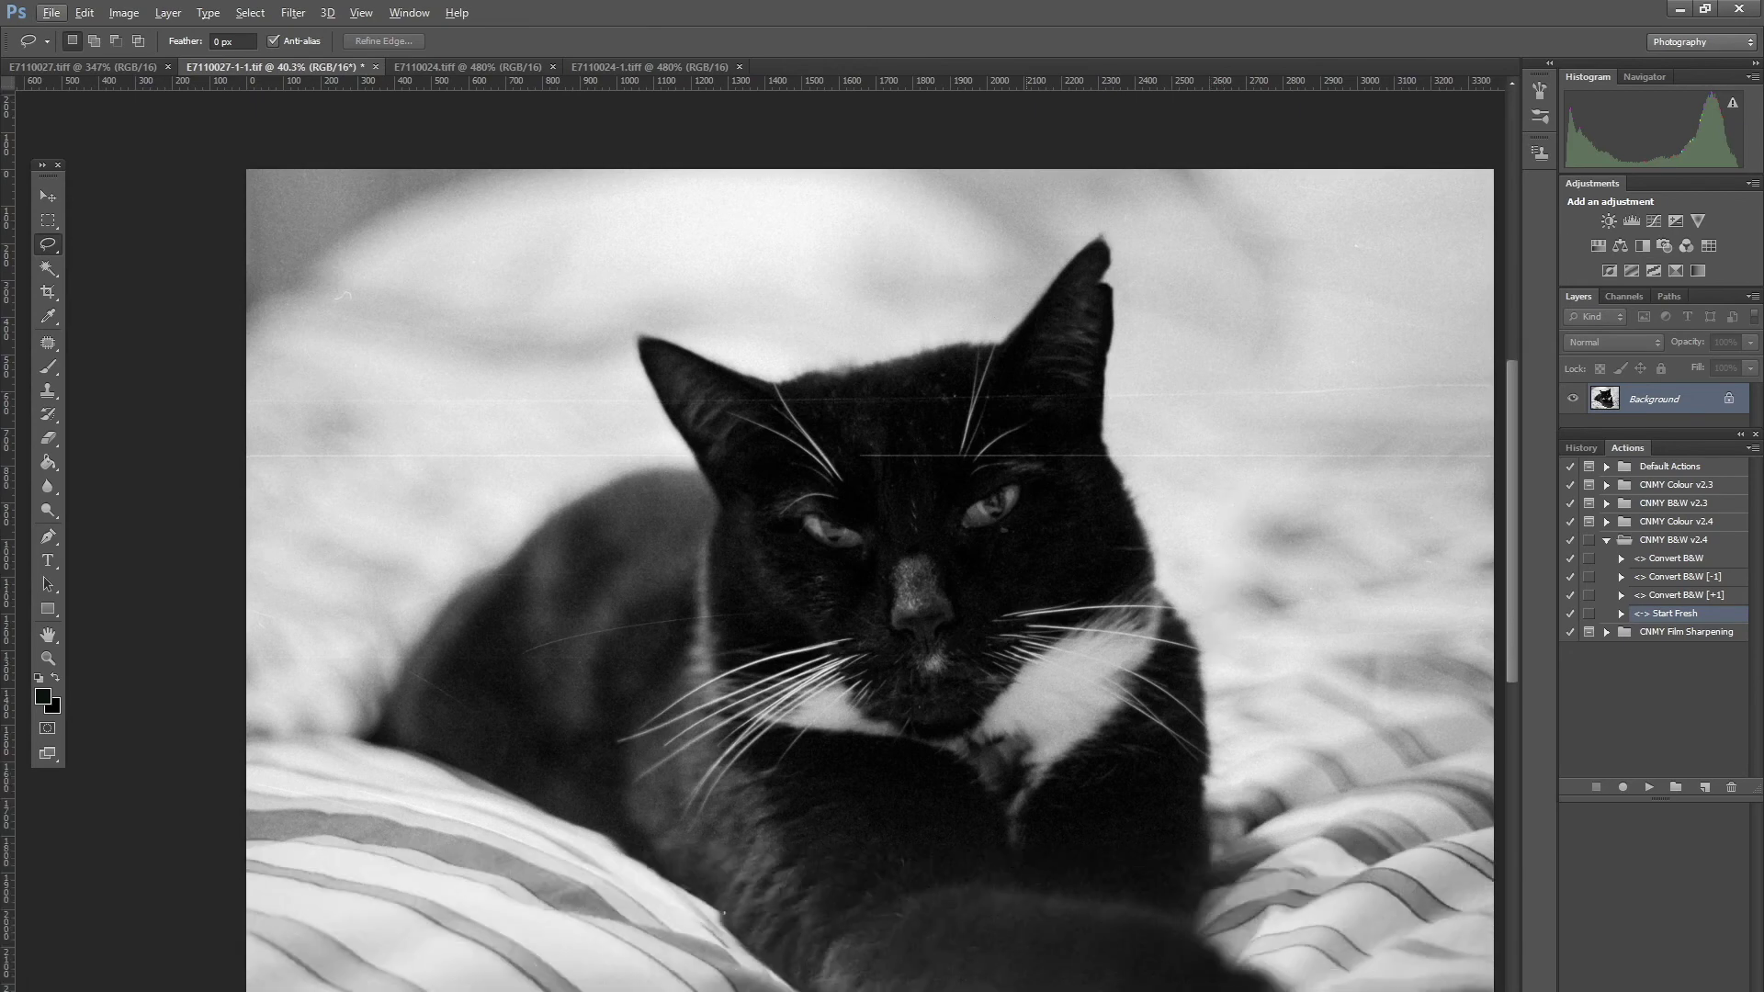
left_click_drag(1179, 734, 1114, 662)
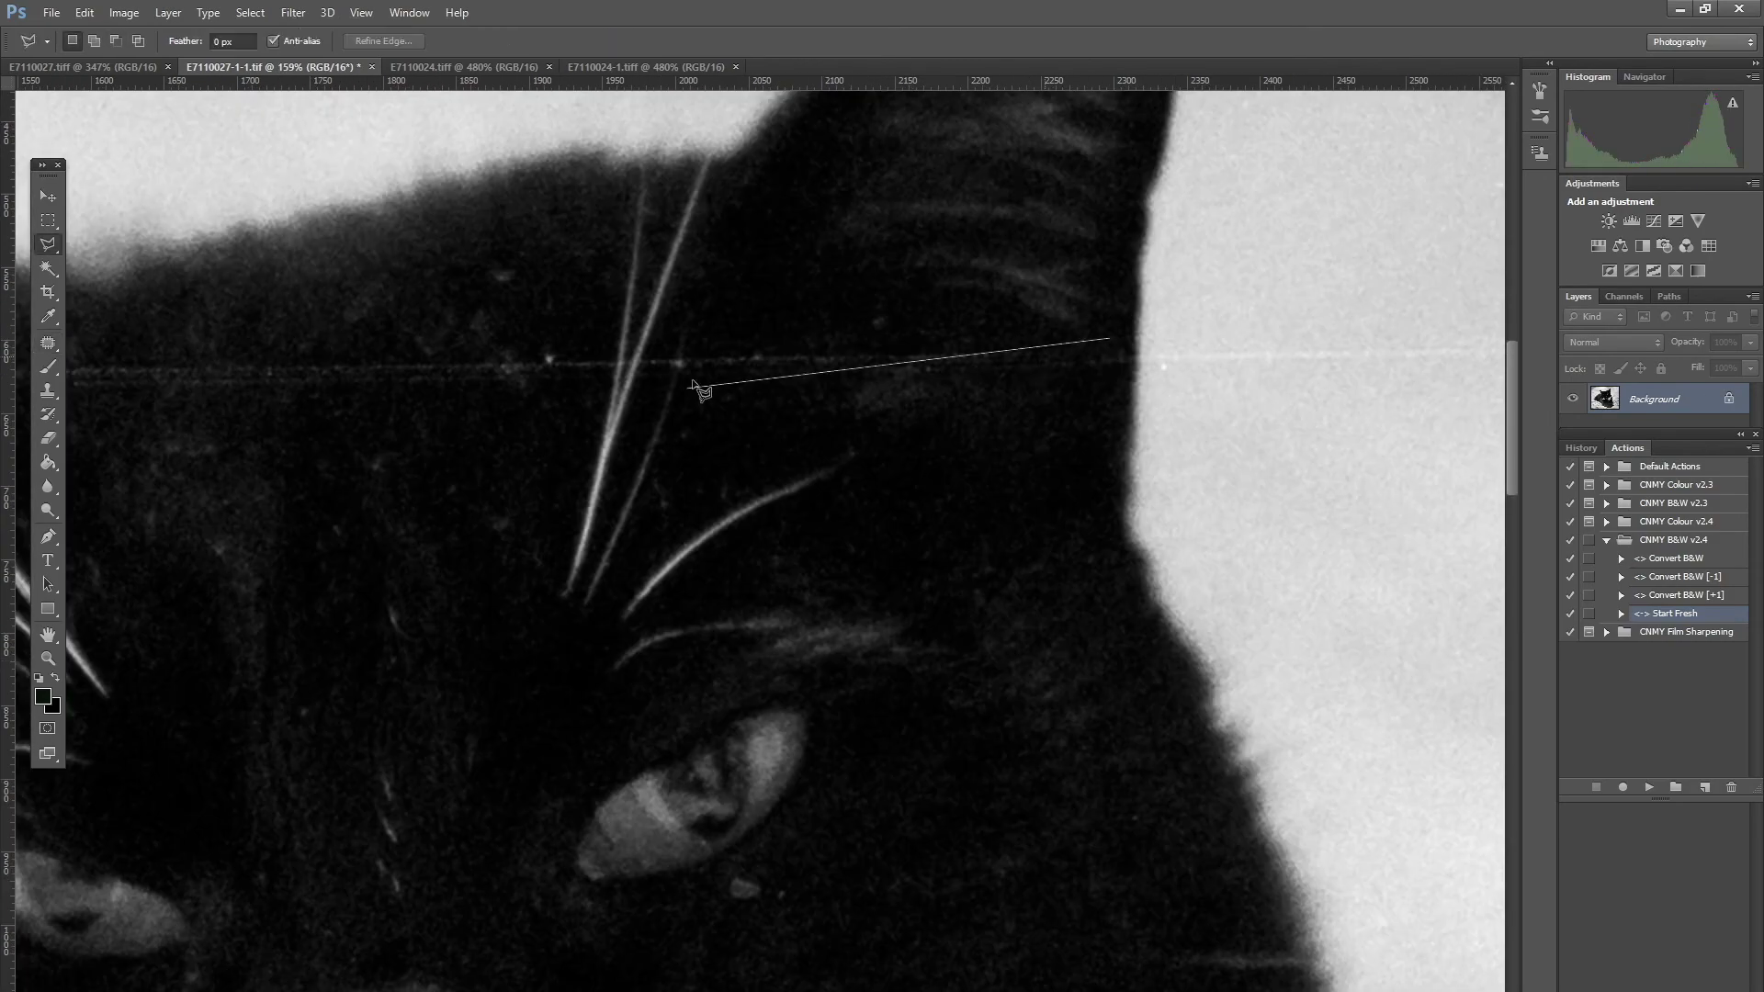
left_click_drag(795, 450, 871, 483)
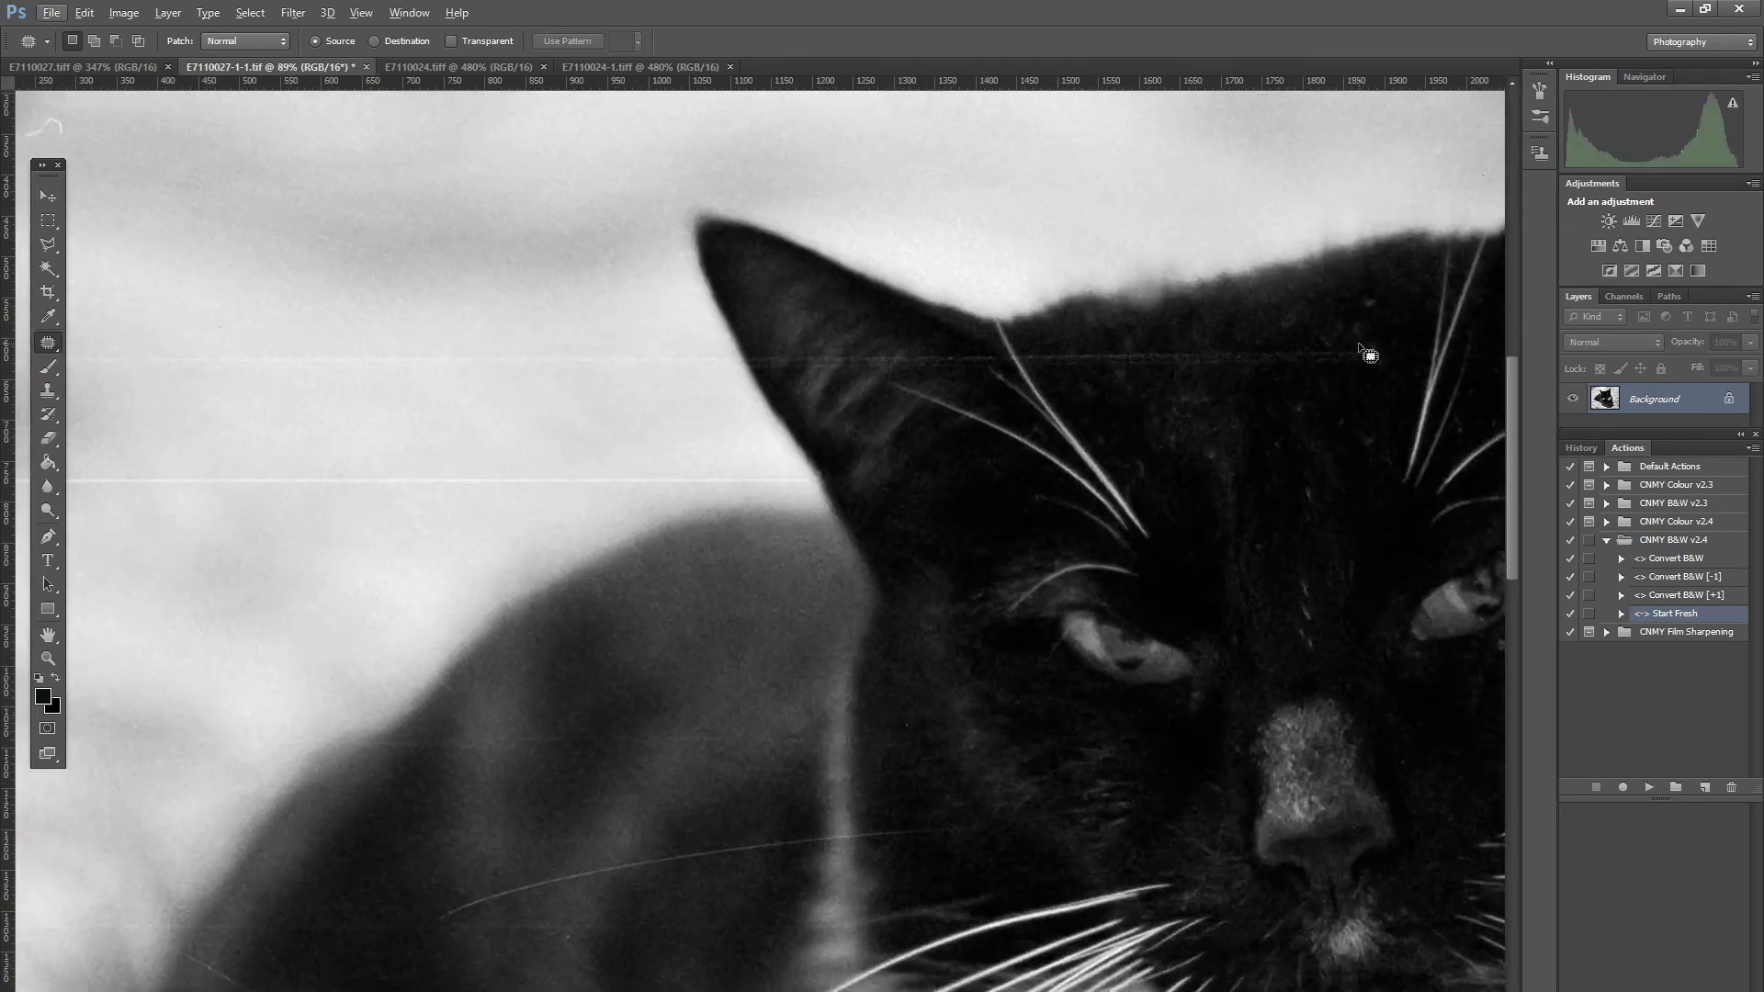
Step: Patch out the upper scratch across the unnotched ear, and outline its continuation on the light background beside that ear with the Polygonal Lasso
left_click_drag(783, 441, 903, 458)
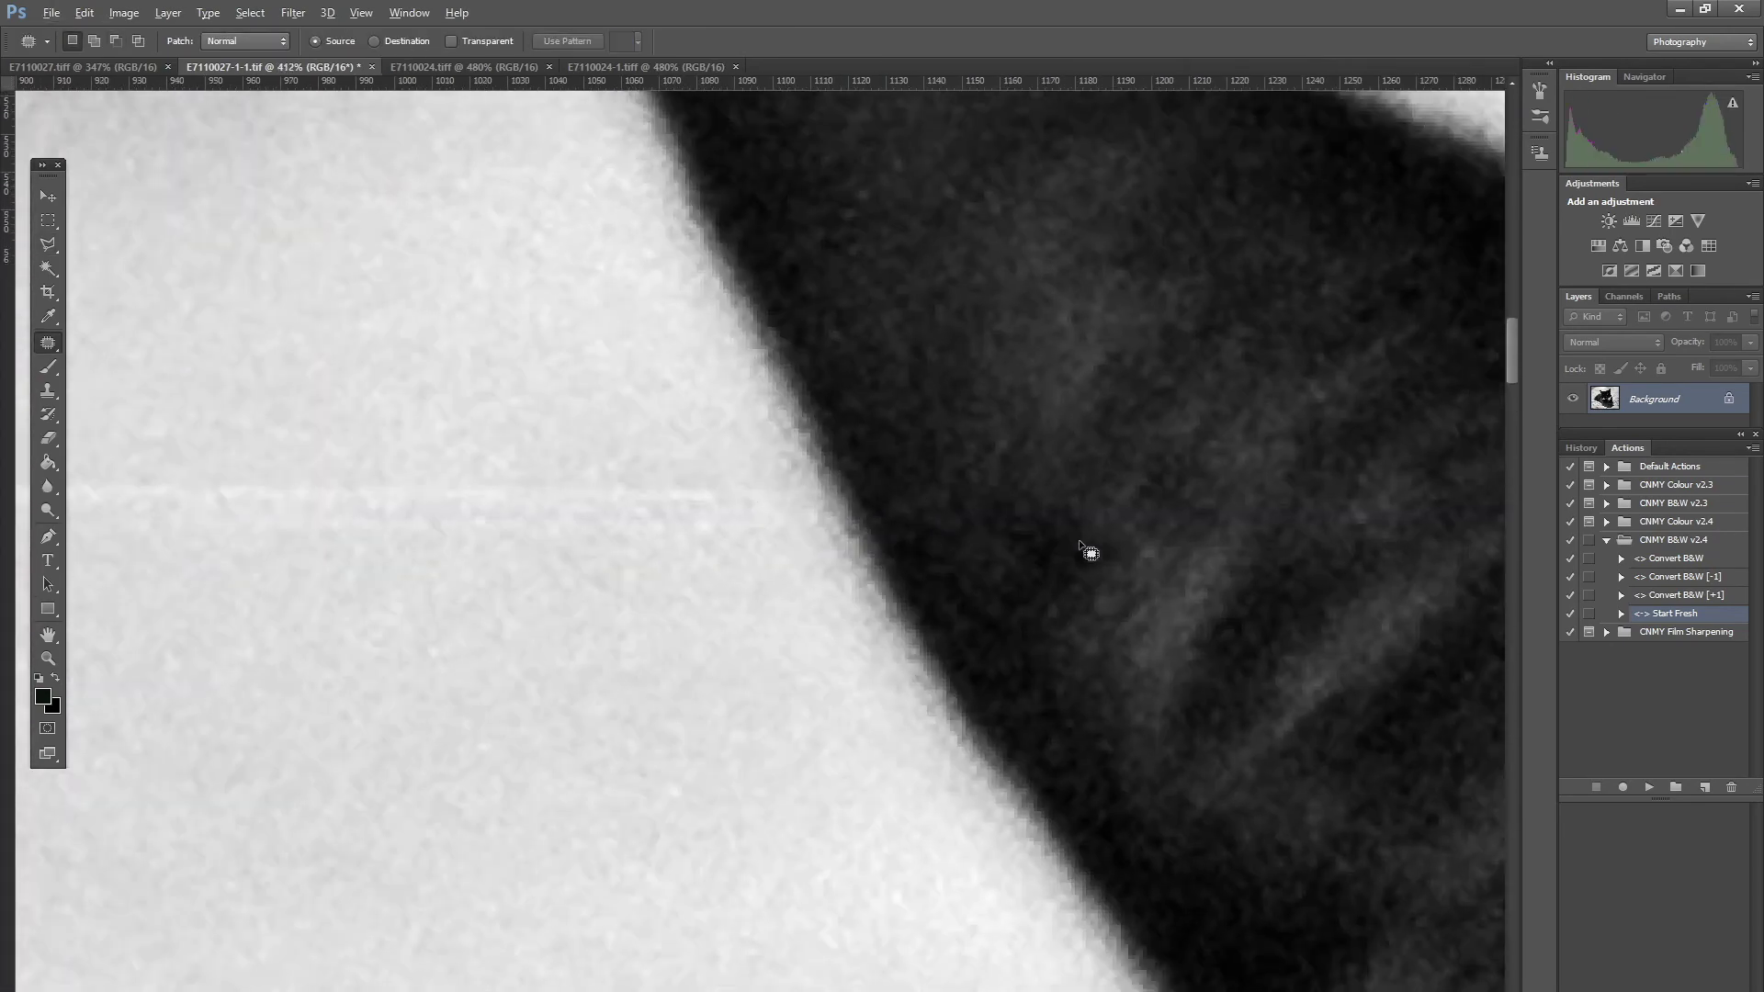
left_click(825, 501)
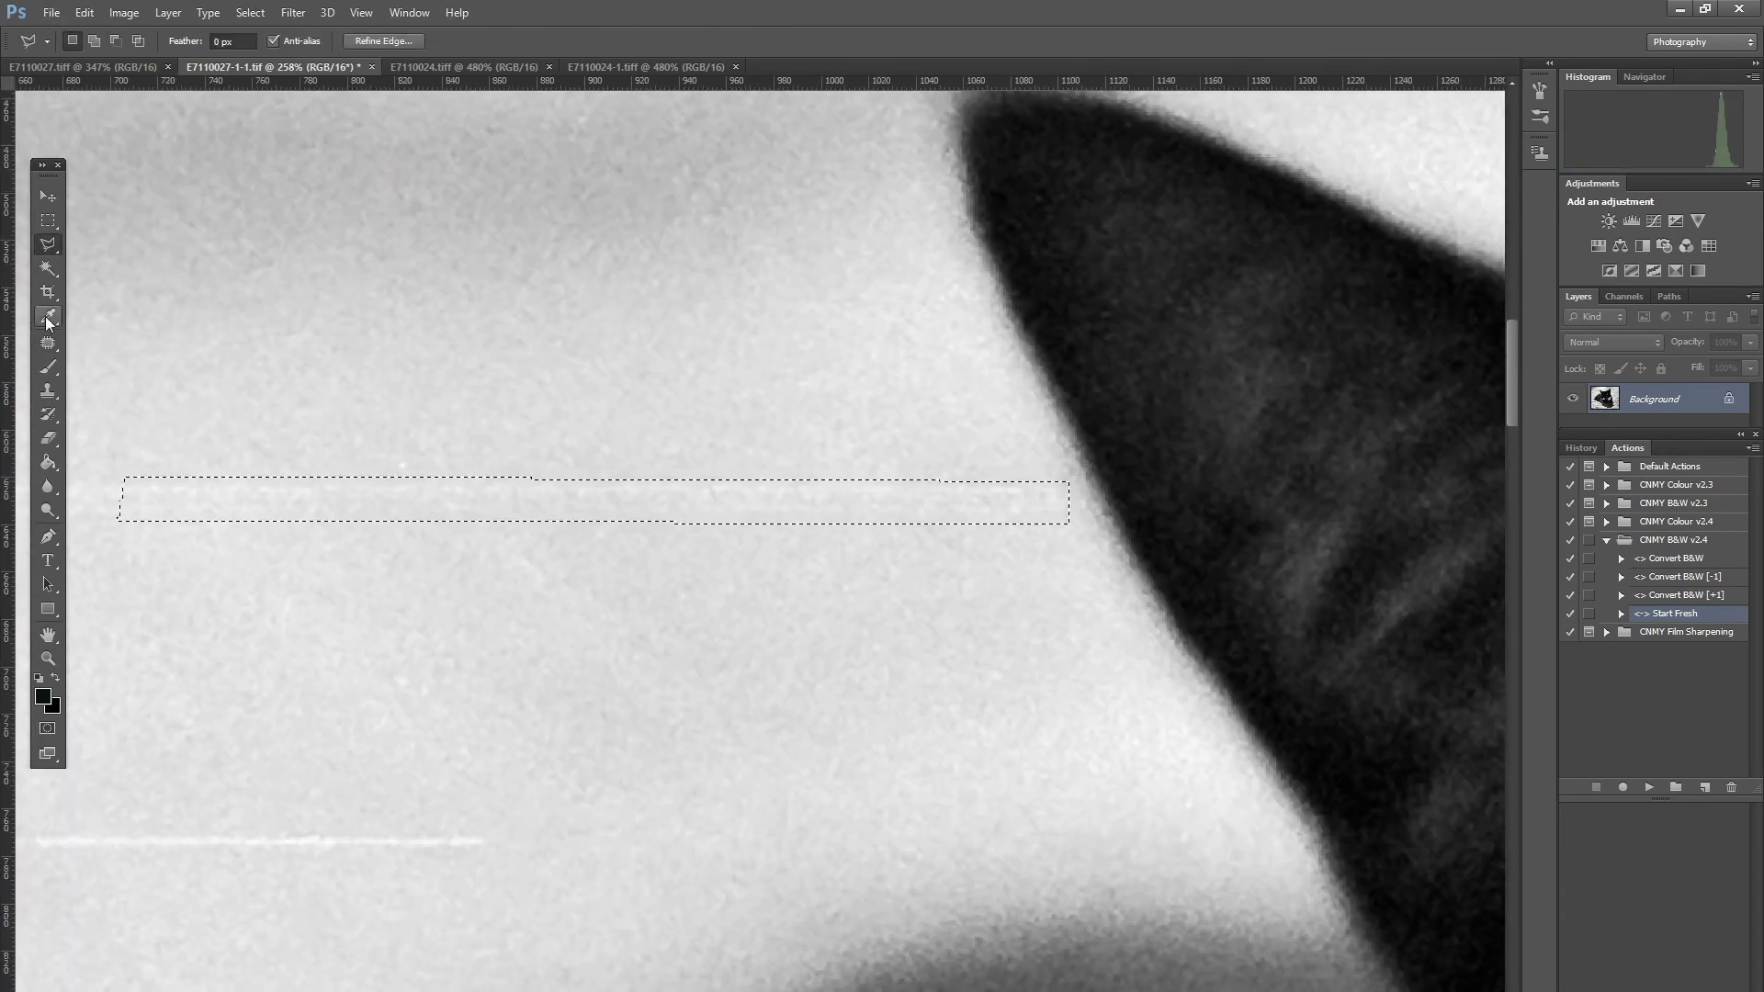